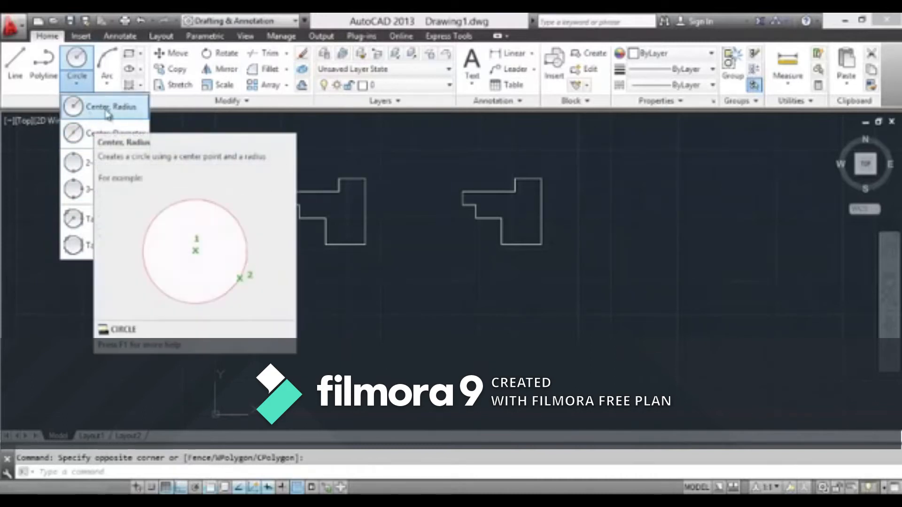
Draw a circle of about 615.5 radius from its center point, beside the second stepped profile
{"action": "left_click", "coordinate": [99, 110]}
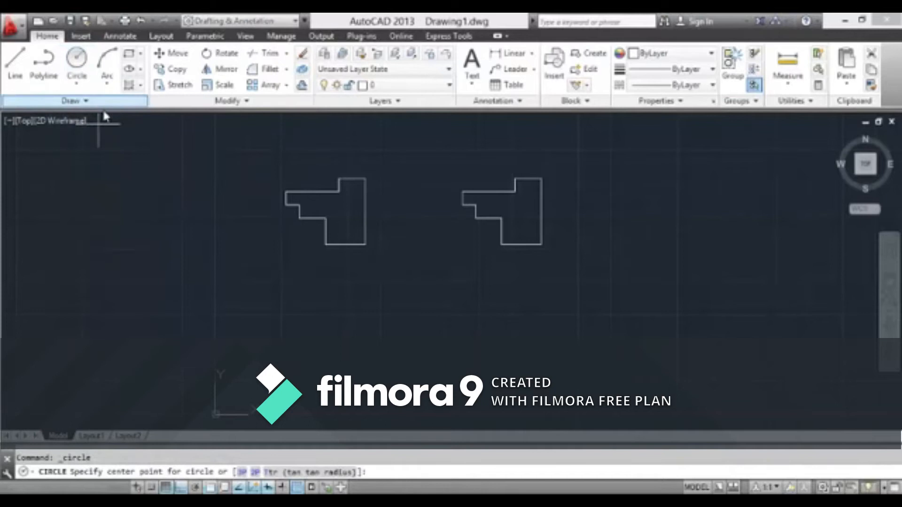
{"action": "scroll", "coordinate": [112, 202], "scroll_direction": "down", "scroll_amount": 2}
{"action": "scroll", "coordinate": [151, 241], "scroll_direction": "down", "scroll_amount": 2}
{"action": "scroll", "coordinate": [346, 204], "scroll_direction": "up", "scroll_amount": 4}
{"action": "scroll", "coordinate": [406, 185], "scroll_direction": "up", "scroll_amount": 2}
{"action": "left_click", "coordinate": [398, 182]}
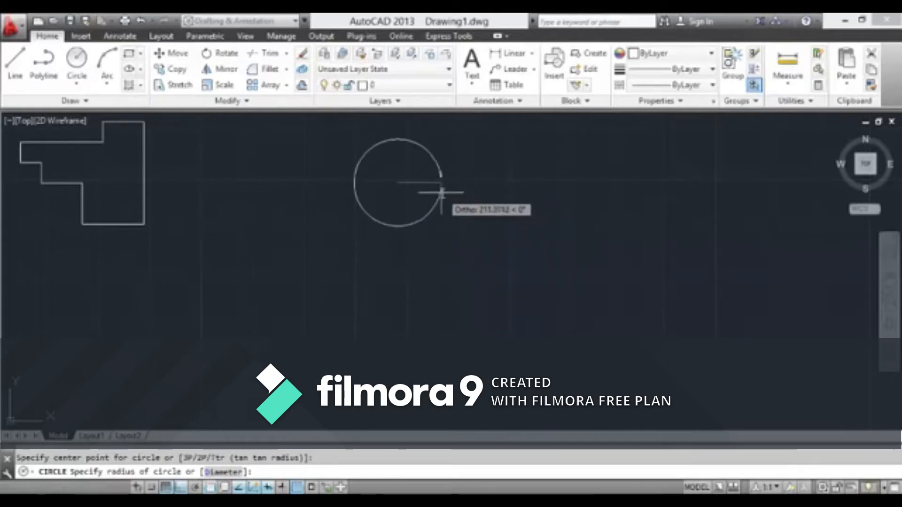
{"action": "scroll", "coordinate": [449, 188], "scroll_direction": "up", "scroll_amount": 2}
{"action": "scroll", "coordinate": [453, 193], "scroll_direction": "down", "scroll_amount": 2}
{"action": "scroll", "coordinate": [454, 195], "scroll_direction": "down", "scroll_amount": 2}
{"action": "scroll", "coordinate": [456, 200], "scroll_direction": "up", "scroll_amount": 2}
{"action": "scroll", "coordinate": [444, 176], "scroll_direction": "down", "scroll_amount": 2}
{"action": "scroll", "coordinate": [444, 177], "scroll_direction": "down", "scroll_amount": 2}
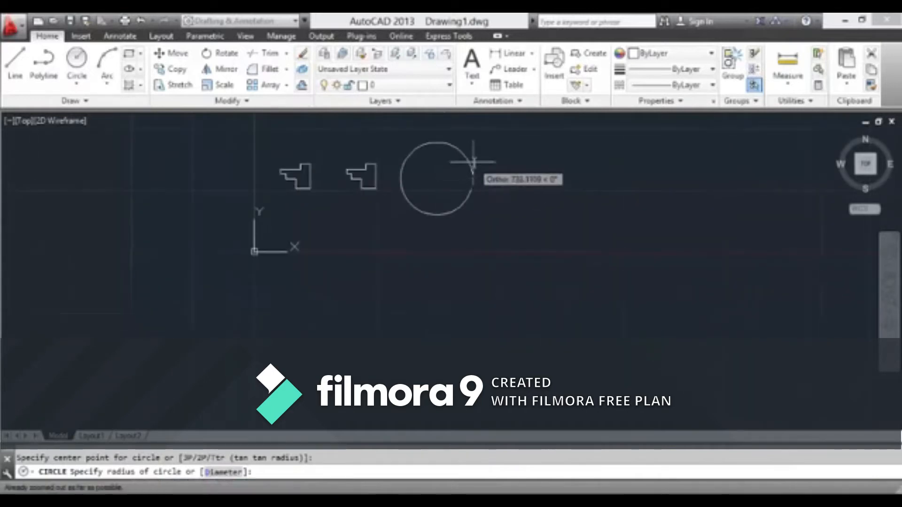
{"action": "scroll", "coordinate": [442, 179], "scroll_direction": "up", "scroll_amount": 3}
{"action": "scroll", "coordinate": [457, 186], "scroll_direction": "down", "scroll_amount": 3}
{"action": "scroll", "coordinate": [441, 179], "scroll_direction": "up", "scroll_amount": 4}
{"action": "scroll", "coordinate": [458, 190], "scroll_direction": "down", "scroll_amount": 3}
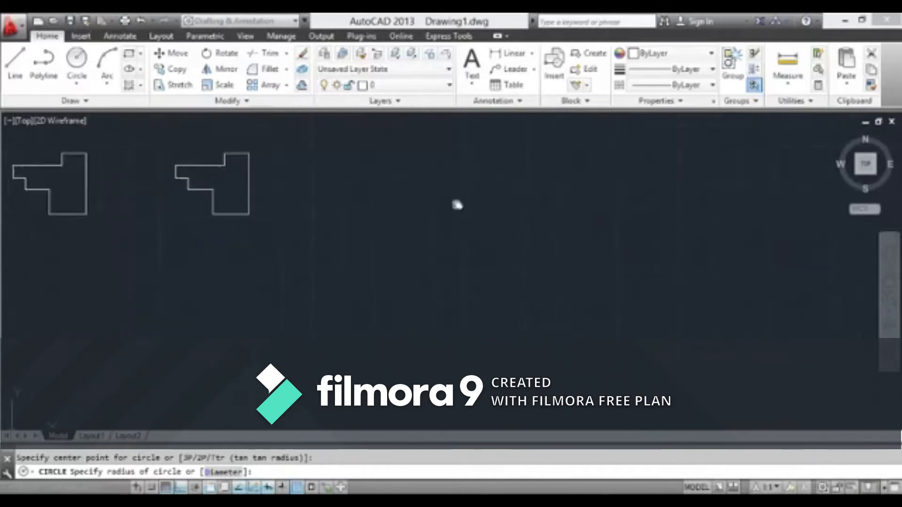
{"action": "scroll", "coordinate": [465, 266], "scroll_direction": "up", "scroll_amount": 4}
{"action": "scroll", "coordinate": [465, 266], "scroll_direction": "up", "scroll_amount": 2}
{"action": "scroll", "coordinate": [465, 265], "scroll_direction": "down", "scroll_amount": 4}
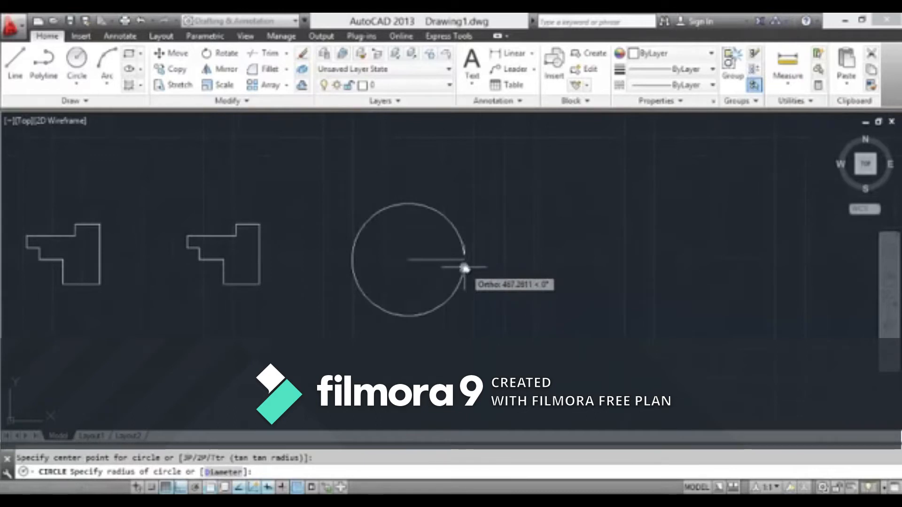
{"action": "left_click", "coordinate": [480, 260]}
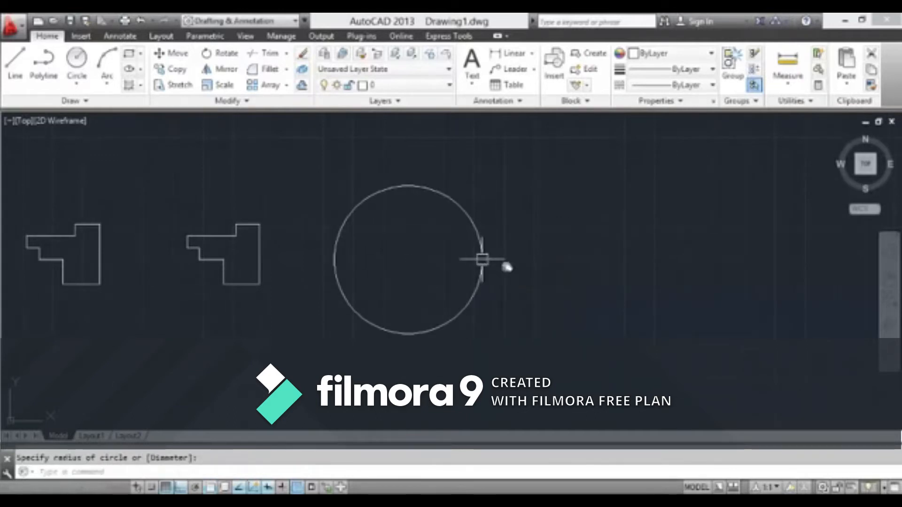
{"action": "scroll", "coordinate": [517, 272], "scroll_direction": "down", "scroll_amount": 5}
{"action": "middle_click_drag", "start_coordinate": [546, 278], "coordinate": [395, 248]}
{"action": "scroll", "coordinate": [395, 248], "scroll_direction": "up", "scroll_amount": 2}
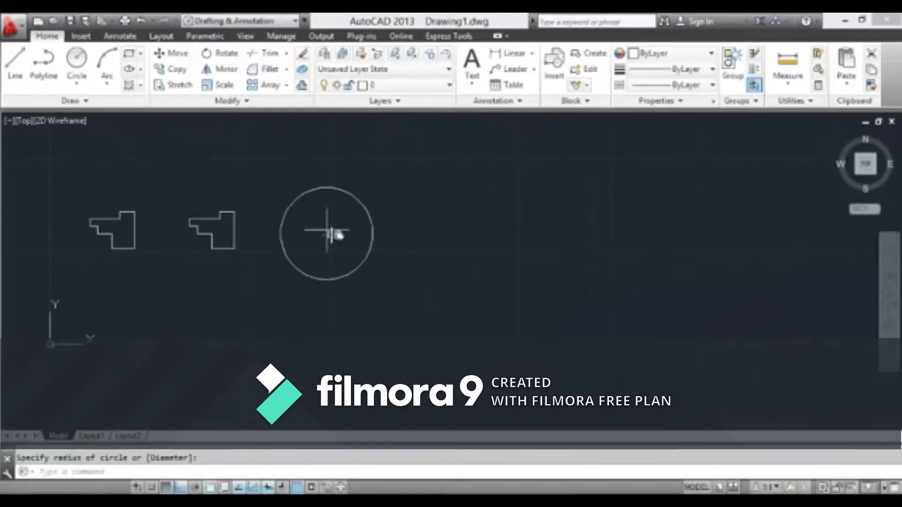
{"action": "key", "text": "Return"}
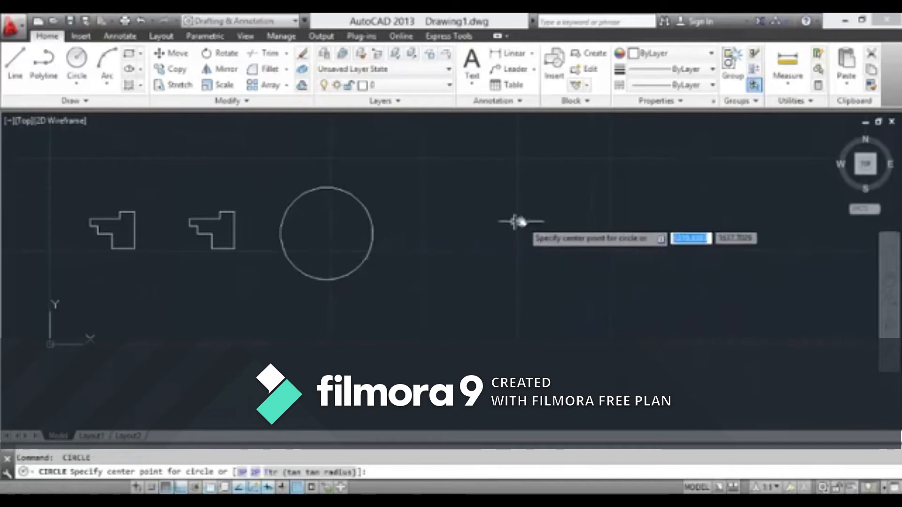
{"action": "key", "text": "Escape"}
{"action": "left_click", "coordinate": [86, 58]}
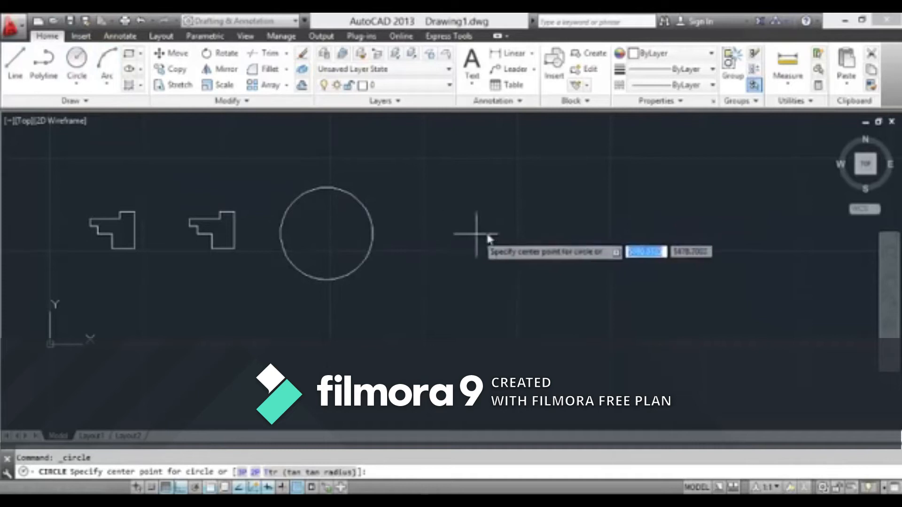
{"action": "left_click", "coordinate": [506, 232]}
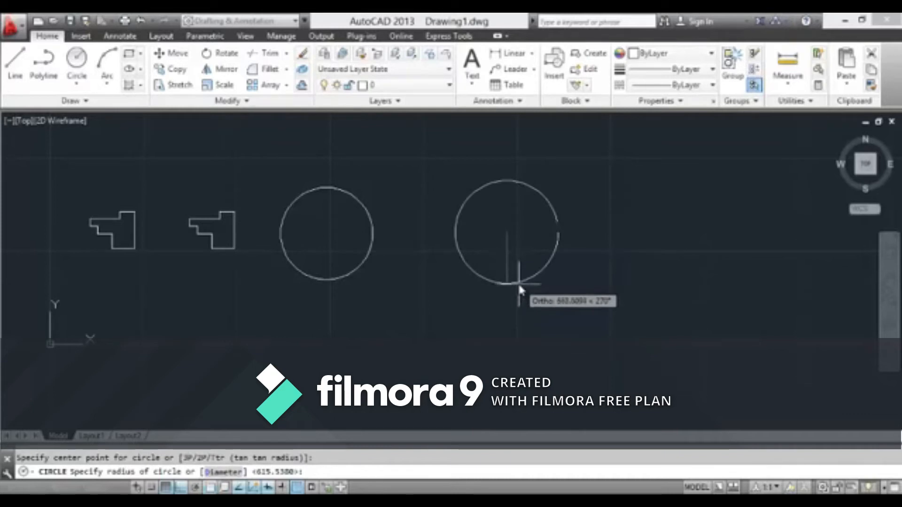
{"action": "key", "text": "Escape"}
{"action": "key", "text": "Return"}
{"action": "left_click", "coordinate": [466, 225]}
{"action": "key", "text": "Escape"}
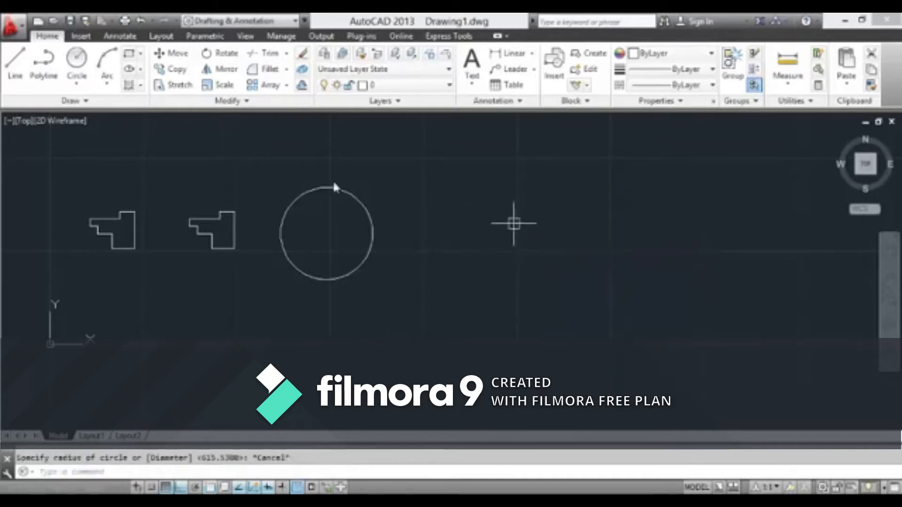
Draw a circle with a diameter of 100 in the empty area beyond the large circle, using the Diameter option
{"action": "left_click", "coordinate": [73, 54]}
{"action": "left_click", "coordinate": [537, 233]}
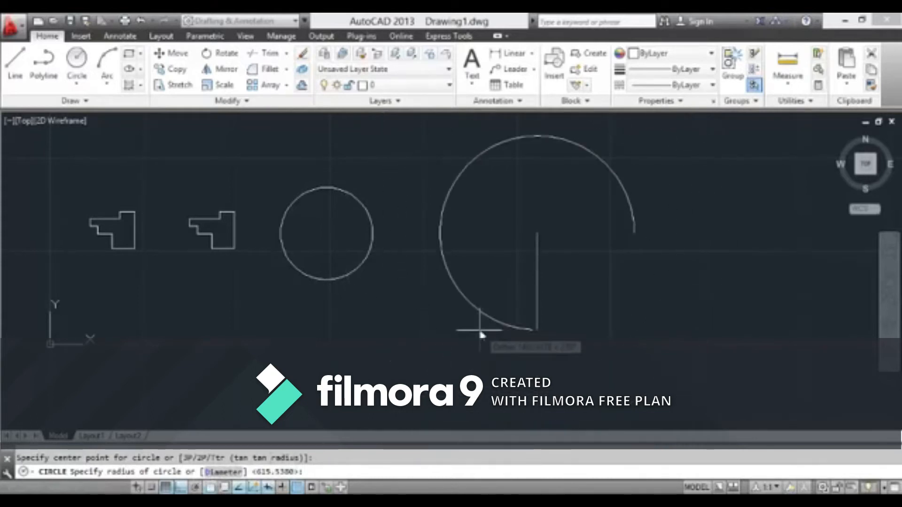
{"action": "type", "text": "d"}
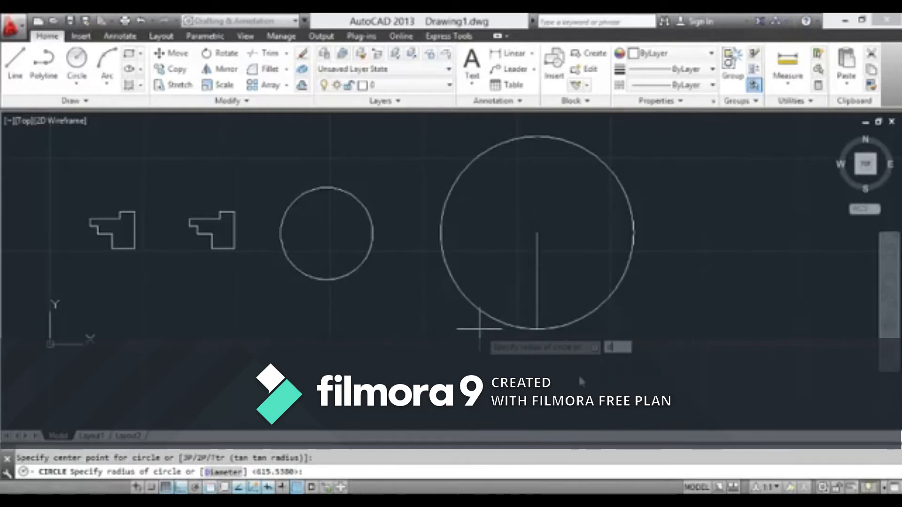
{"action": "key", "text": "Return"}
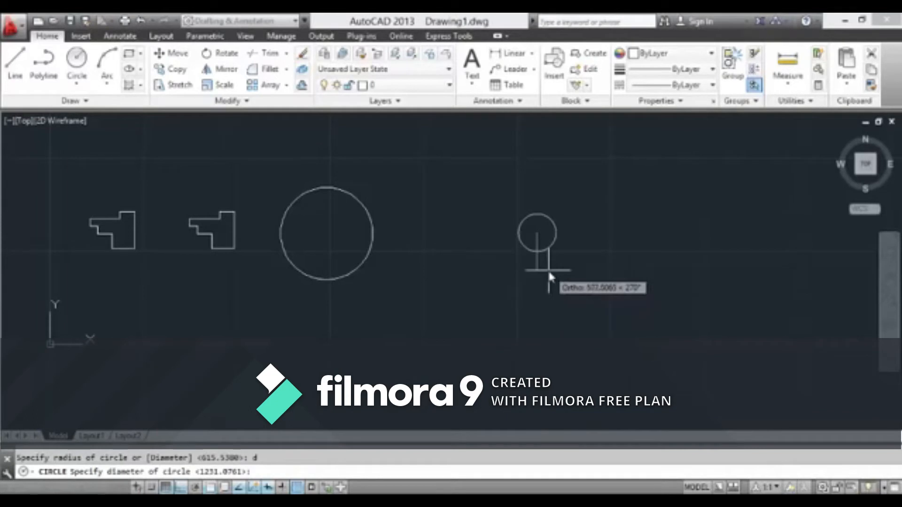
{"action": "scroll", "coordinate": [540, 277], "scroll_direction": "down", "scroll_amount": 2}
{"action": "scroll", "coordinate": [538, 280], "scroll_direction": "up", "scroll_amount": 4}
{"action": "scroll", "coordinate": [535, 281], "scroll_direction": "down", "scroll_amount": 4}
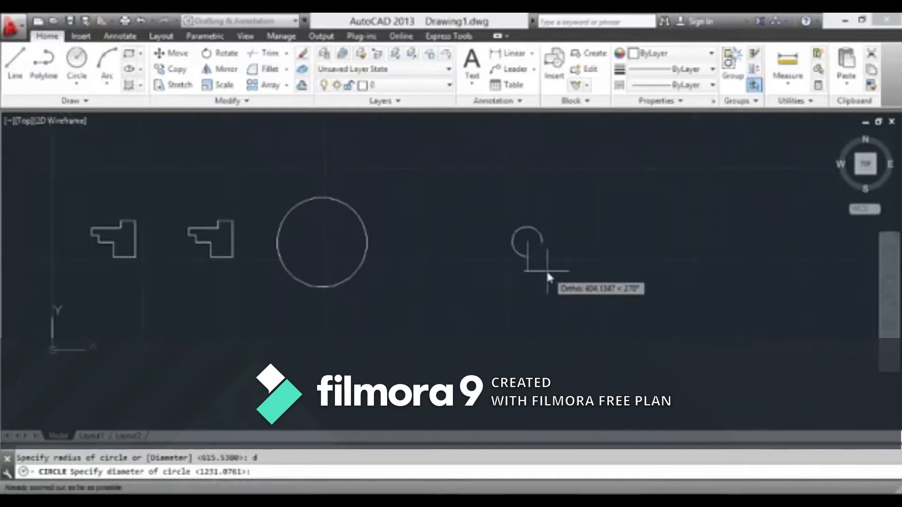
{"action": "scroll", "coordinate": [512, 247], "scroll_direction": "up", "scroll_amount": 4}
{"action": "scroll", "coordinate": [555, 246], "scroll_direction": "up", "scroll_amount": 3}
{"action": "scroll", "coordinate": [553, 244], "scroll_direction": "down", "scroll_amount": 6}
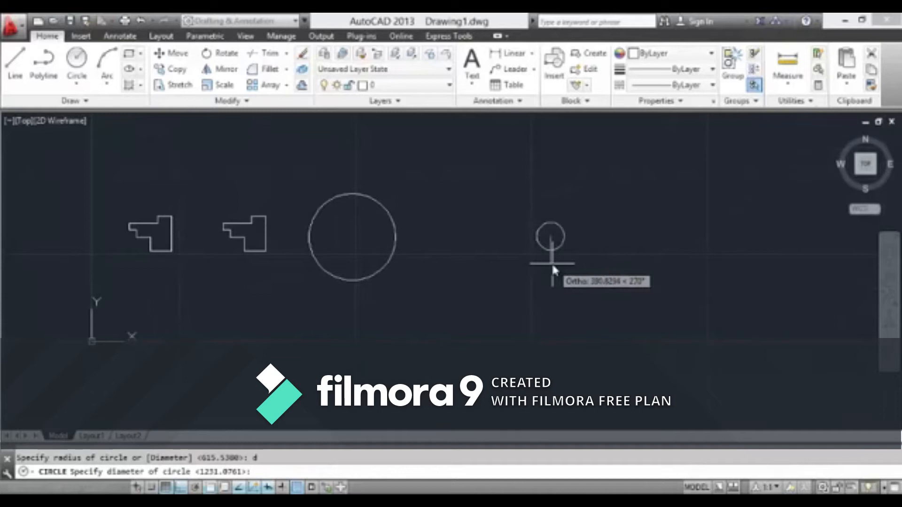
{"action": "type", "text": "100"}
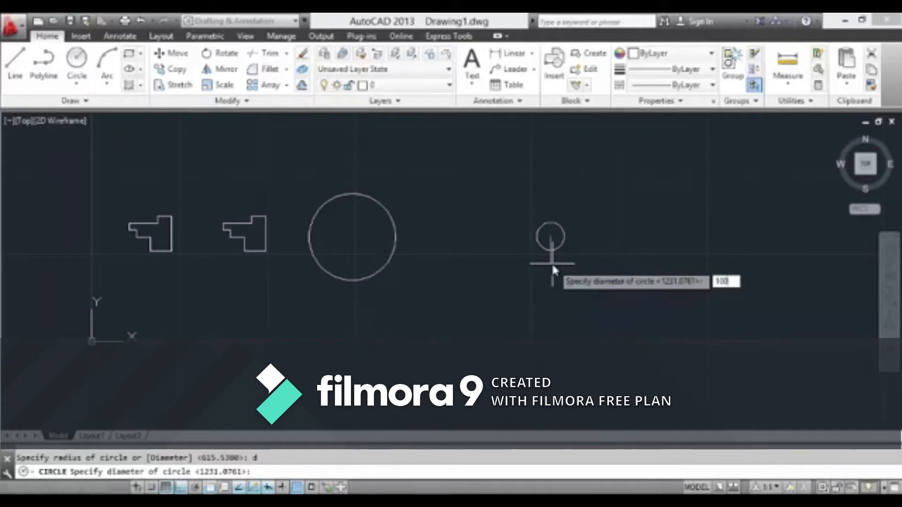
{"action": "key", "text": "Return"}
{"action": "scroll", "coordinate": [554, 243], "scroll_direction": "up", "scroll_amount": 10}
{"action": "scroll", "coordinate": [489, 155], "scroll_direction": "up", "scroll_amount": 4}
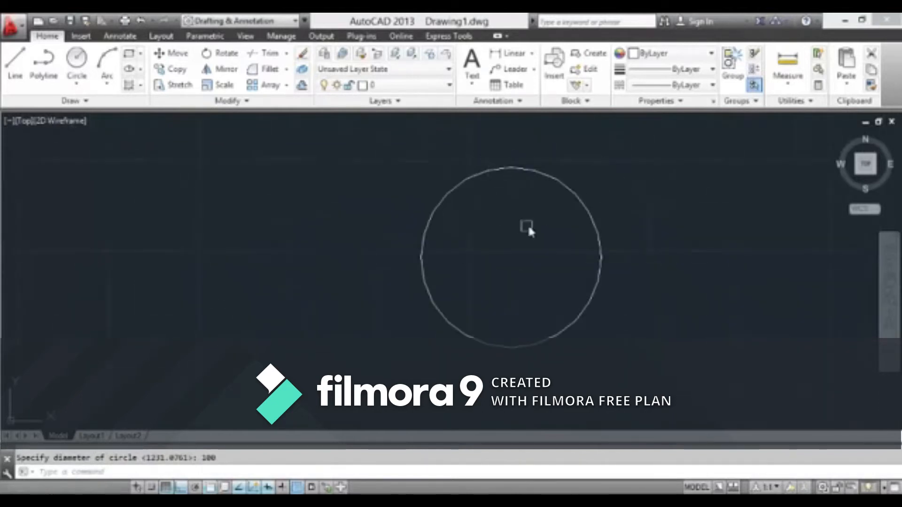
{"action": "type", "text": "l"}
{"action": "key", "text": "Return"}
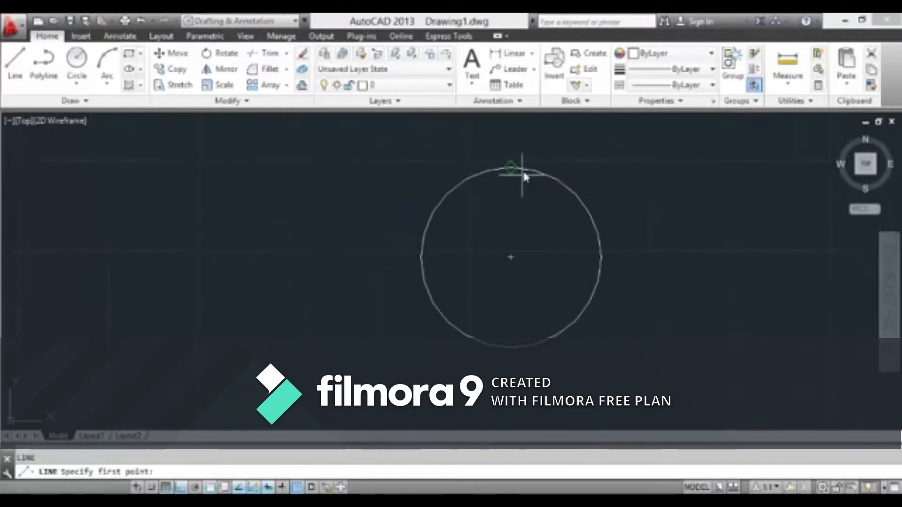
{"action": "key", "text": "Escape"}
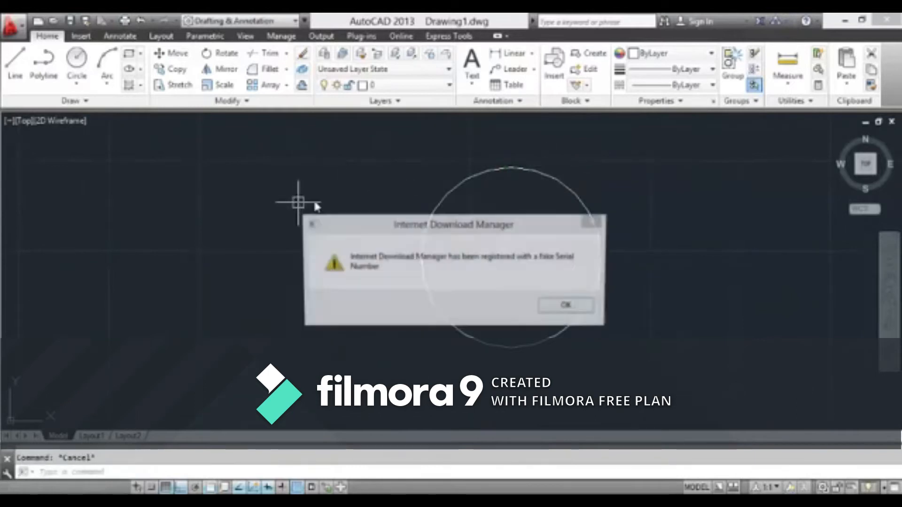
{"action": "left_click", "coordinate": [600, 226]}
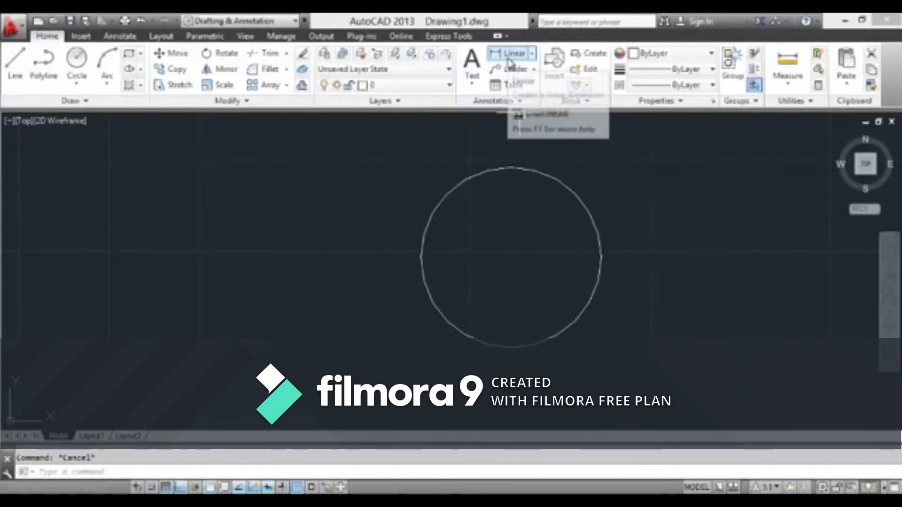
Add a diameter dimension to the small circle, starting from its upper quadrant and placing the text below the circle
{"action": "left_click", "coordinate": [534, 54]}
{"action": "left_click", "coordinate": [534, 55]}
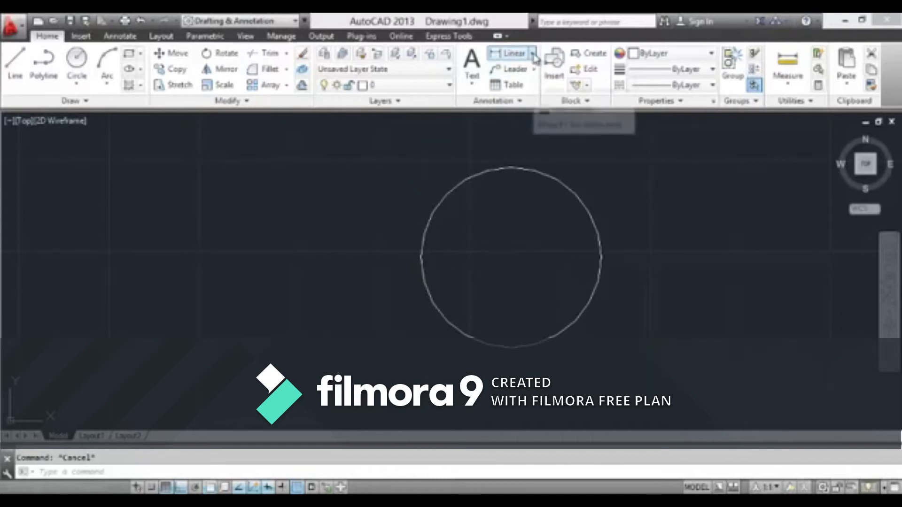
{"action": "left_click", "coordinate": [534, 55]}
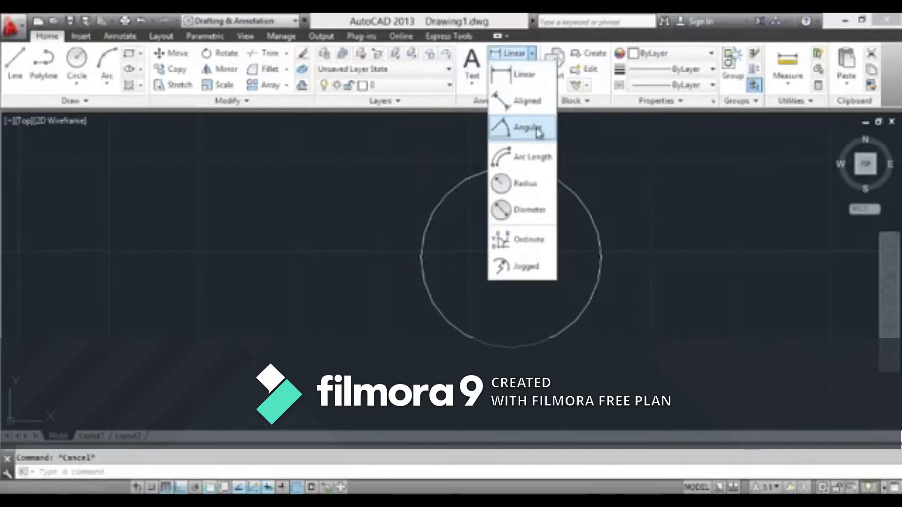
{"action": "left_click", "coordinate": [523, 210]}
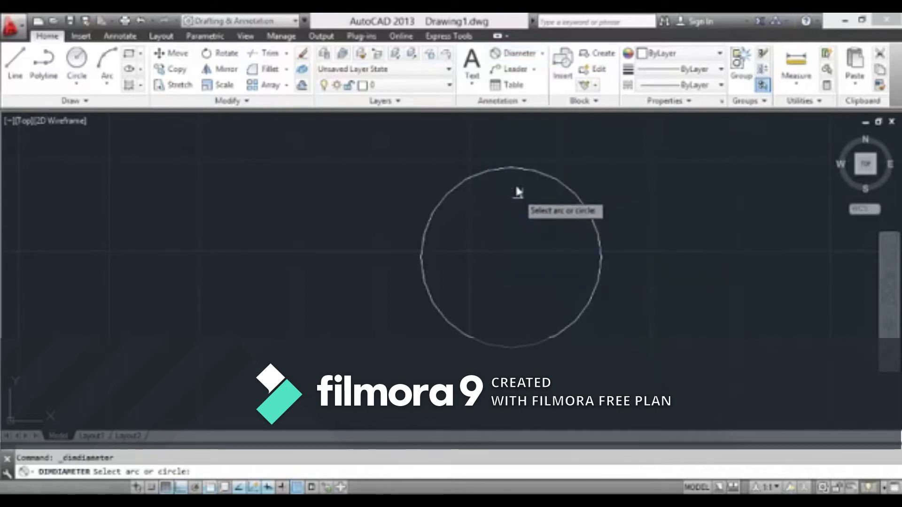
{"action": "left_click", "coordinate": [513, 169]}
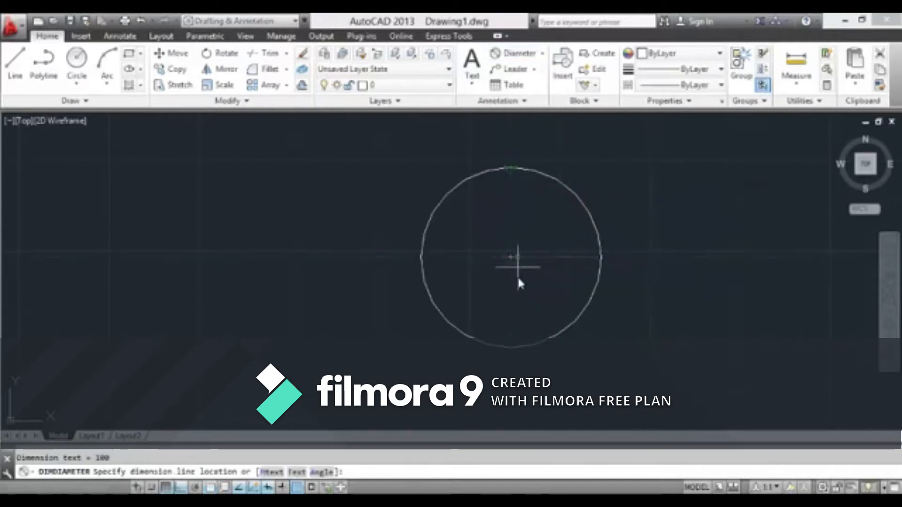
{"action": "left_click", "coordinate": [510, 349]}
{"action": "scroll", "coordinate": [511, 376], "scroll_direction": "up", "scroll_amount": 5}
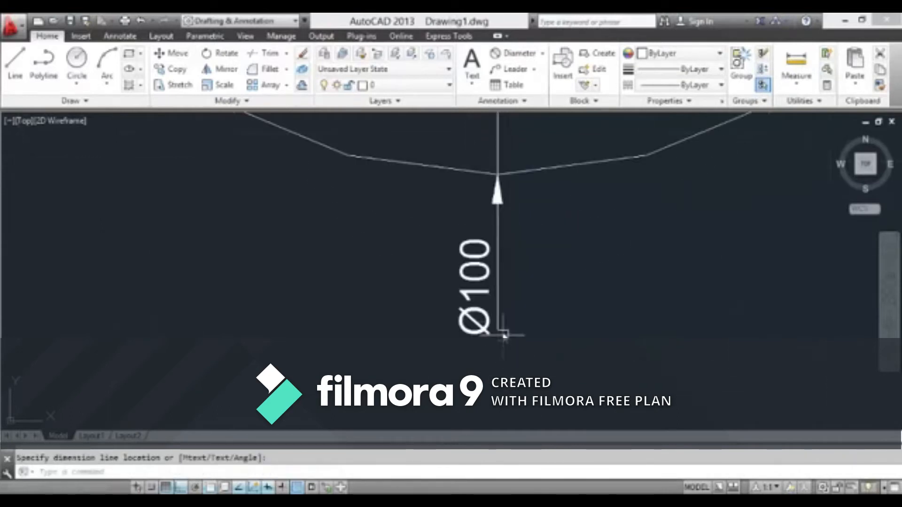
{"action": "scroll", "coordinate": [466, 273], "scroll_direction": "down", "scroll_amount": 5}
{"action": "scroll", "coordinate": [459, 275], "scroll_direction": "up", "scroll_amount": 6}
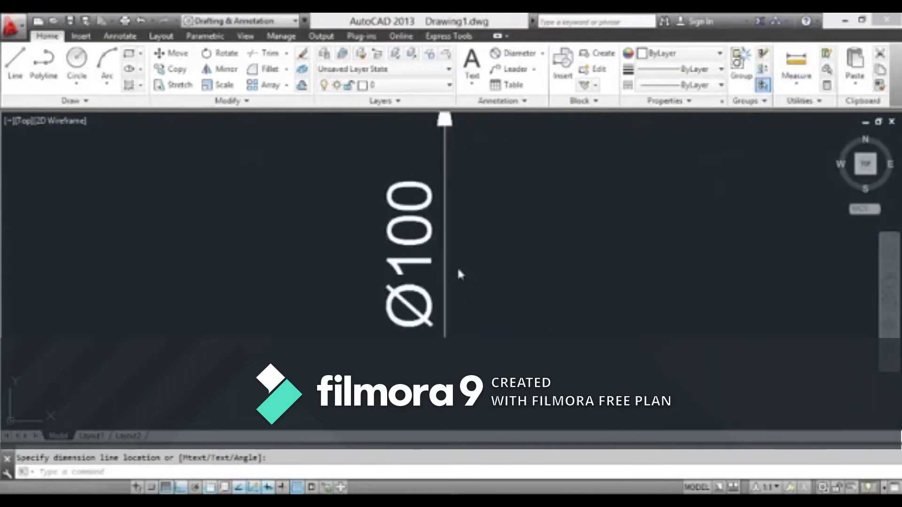
Delete the diameter dimension from the small circle
{"action": "scroll", "coordinate": [360, 236], "scroll_direction": "down", "scroll_amount": 6}
{"action": "middle_click_drag", "start_coordinate": [388, 233], "coordinate": [483, 305]}
{"action": "left_click", "coordinate": [478, 243]}
{"action": "left_click", "coordinate": [437, 264]}
{"action": "key", "text": "Delete"}
Add a diameter dimension to the large circle, placing the dimension line at its upper quadrant
{"action": "scroll", "coordinate": [366, 278], "scroll_direction": "down", "scroll_amount": 7}
{"action": "middle_click_drag", "start_coordinate": [358, 281], "coordinate": [593, 266]}
{"action": "scroll", "coordinate": [594, 269], "scroll_direction": "down", "scroll_amount": 2}
{"action": "scroll", "coordinate": [316, 261], "scroll_direction": "up", "scroll_amount": 3}
{"action": "scroll", "coordinate": [316, 262], "scroll_direction": "down", "scroll_amount": 1}
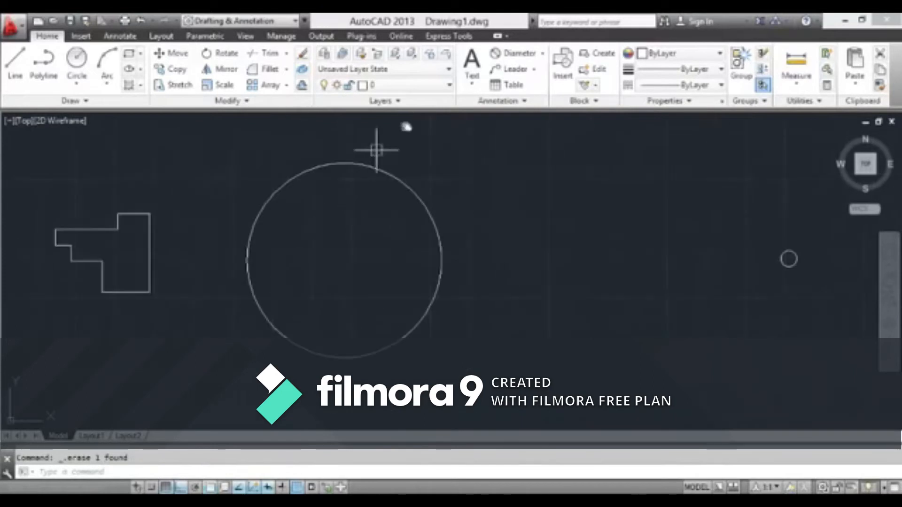
{"action": "middle_click_drag", "start_coordinate": [339, 203], "coordinate": [348, 203]}
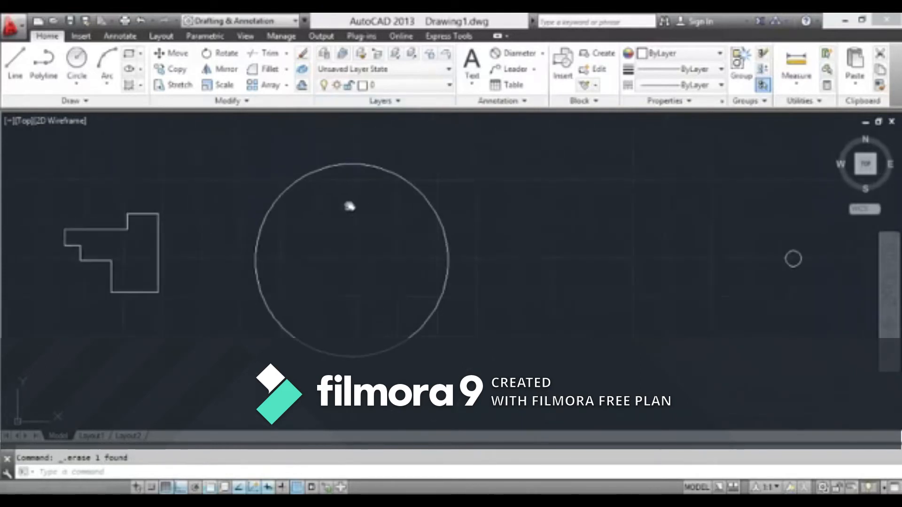
{"action": "left_click", "coordinate": [522, 54]}
{"action": "left_click", "coordinate": [352, 164]}
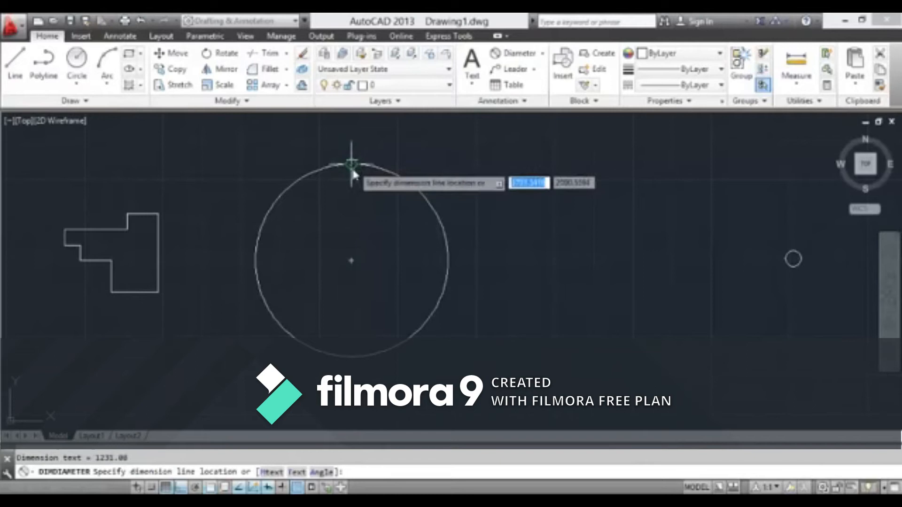
{"action": "left_click", "coordinate": [353, 165]}
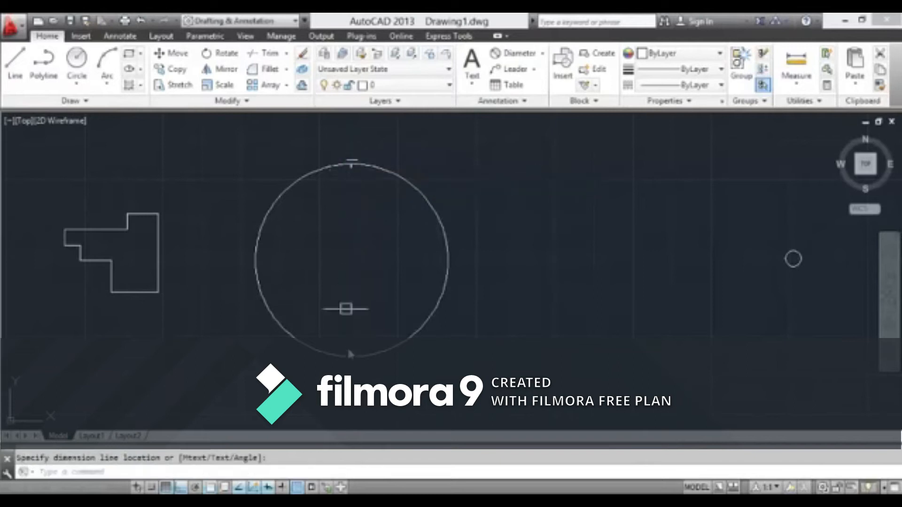
Delete the diameter dimension at the large circle's upper quadrant
{"action": "scroll", "coordinate": [347, 155], "scroll_direction": "up", "scroll_amount": 6}
{"action": "left_click", "coordinate": [373, 163]}
{"action": "left_click", "coordinate": [364, 172]}
{"action": "scroll", "coordinate": [351, 202], "scroll_direction": "up", "scroll_amount": 8}
{"action": "left_click", "coordinate": [317, 209]}
{"action": "key", "text": "Delete"}
Dimension the large circle's diameter, placing the dimension text just below the circle
{"action": "scroll", "coordinate": [459, 185], "scroll_direction": "down", "scroll_amount": 8}
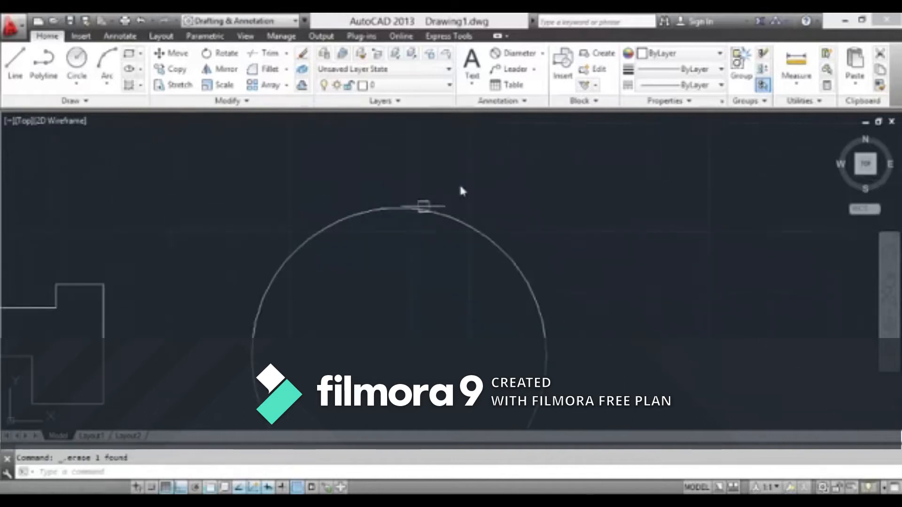
{"action": "left_click", "coordinate": [517, 57]}
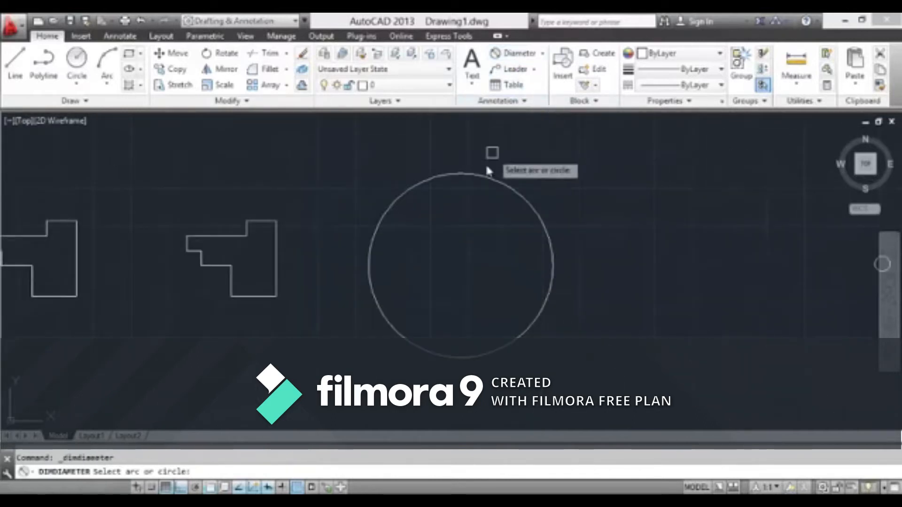
{"action": "left_click", "coordinate": [459, 175]}
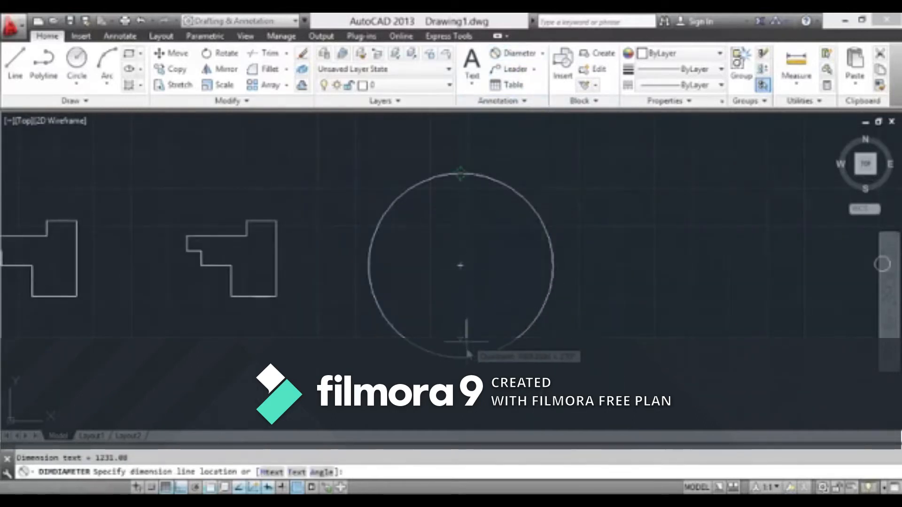
{"action": "left_click", "coordinate": [464, 374]}
{"action": "scroll", "coordinate": [465, 374], "scroll_direction": "up", "scroll_amount": 4}
{"action": "scroll", "coordinate": [405, 230], "scroll_direction": "up", "scroll_amount": 6}
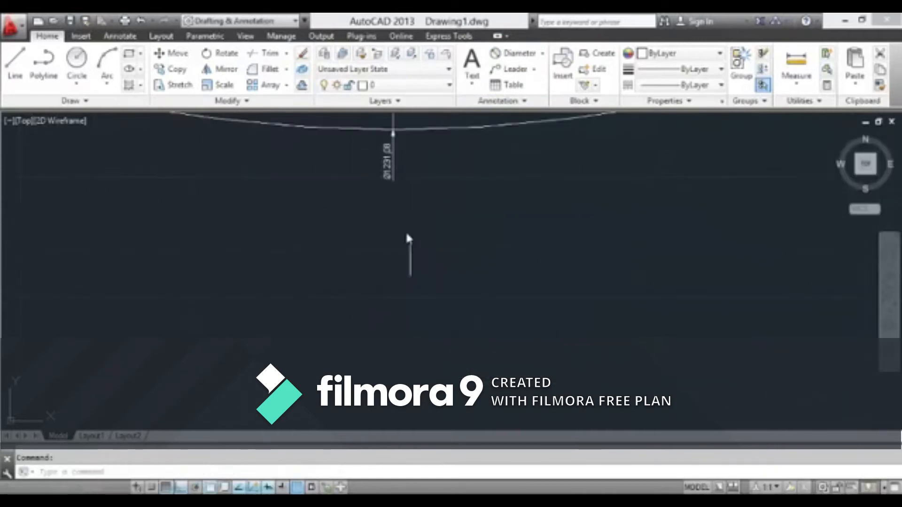
Delete the diameter dimension at the bottom of the large circle
{"action": "scroll", "coordinate": [419, 206], "scroll_direction": "down", "scroll_amount": 6}
{"action": "scroll", "coordinate": [433, 181], "scroll_direction": "up", "scroll_amount": 3}
{"action": "scroll", "coordinate": [326, 246], "scroll_direction": "up", "scroll_amount": 5}
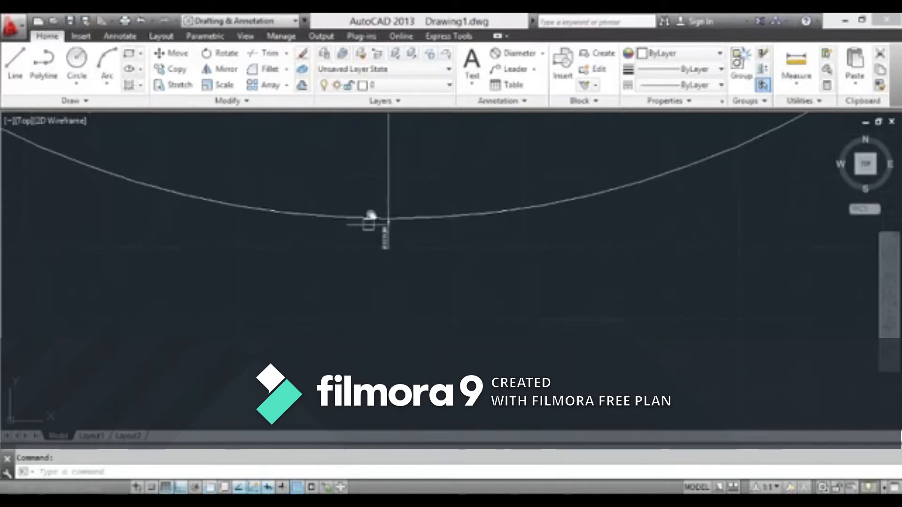
{"action": "left_click", "coordinate": [362, 219]}
{"action": "key", "text": "Escape"}
{"action": "scroll", "coordinate": [369, 249], "scroll_direction": "up", "scroll_amount": 4}
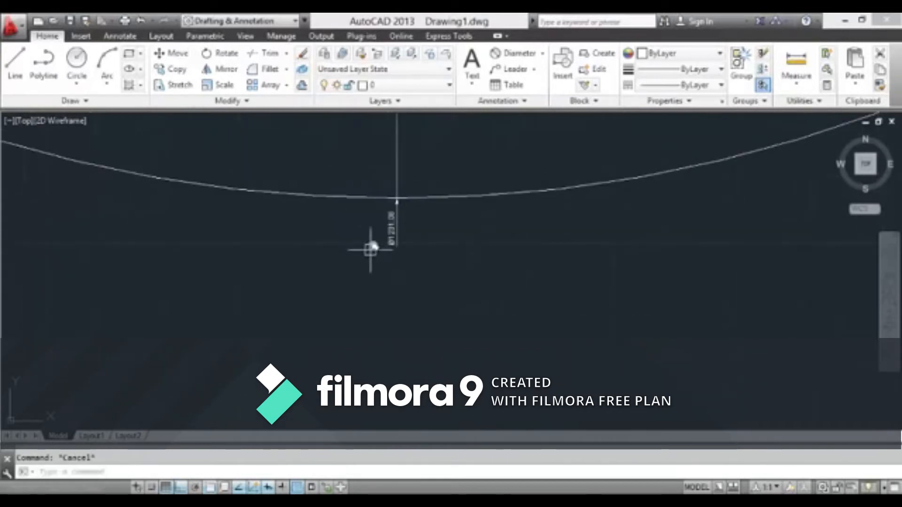
{"action": "scroll", "coordinate": [383, 244], "scroll_direction": "down", "scroll_amount": 5}
{"action": "scroll", "coordinate": [401, 243], "scroll_direction": "up", "scroll_amount": 5}
{"action": "left_click", "coordinate": [417, 226]}
{"action": "left_click", "coordinate": [310, 304]}
{"action": "key", "text": "Delete"}
{"action": "scroll", "coordinate": [310, 304], "scroll_direction": "down", "scroll_amount": 14}
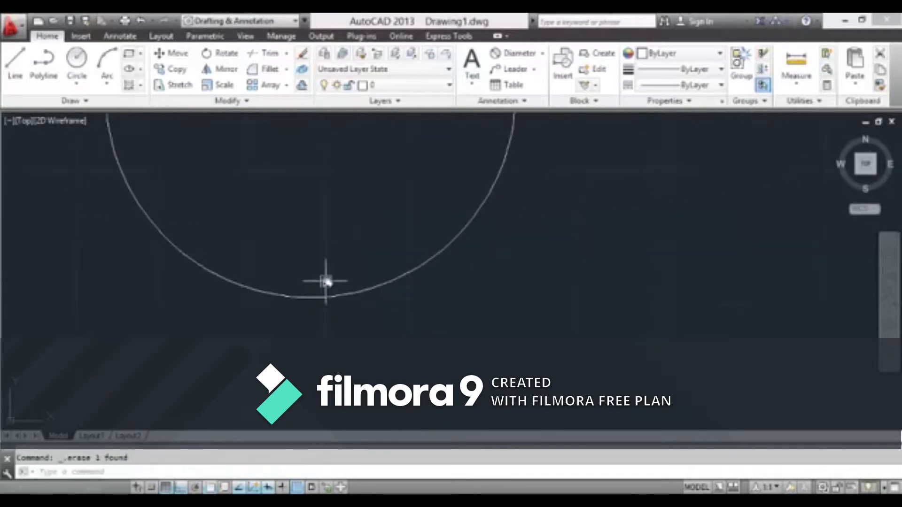
Check the large circle's radius with a Radius dimension preview, without placing the dimension
{"action": "middle_click_drag", "start_coordinate": [362, 278], "coordinate": [438, 297]}
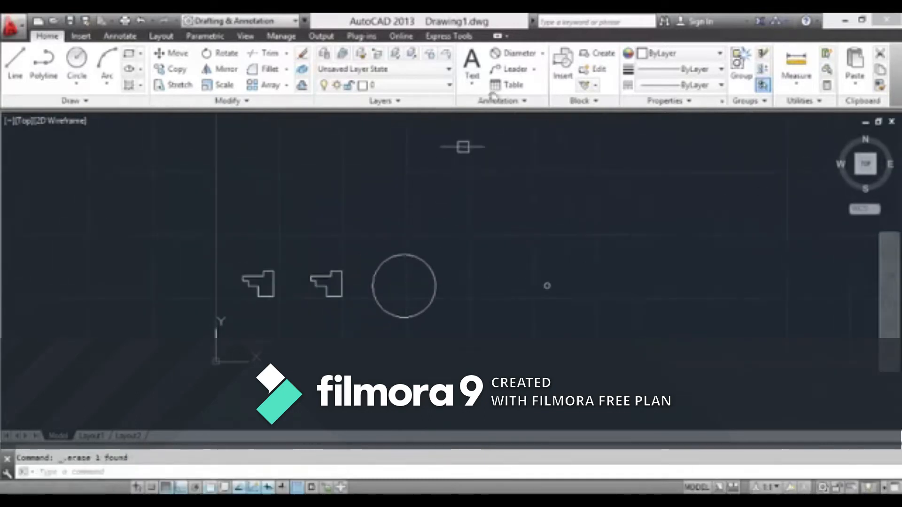
{"action": "left_click", "coordinate": [544, 54]}
{"action": "left_click", "coordinate": [522, 183]}
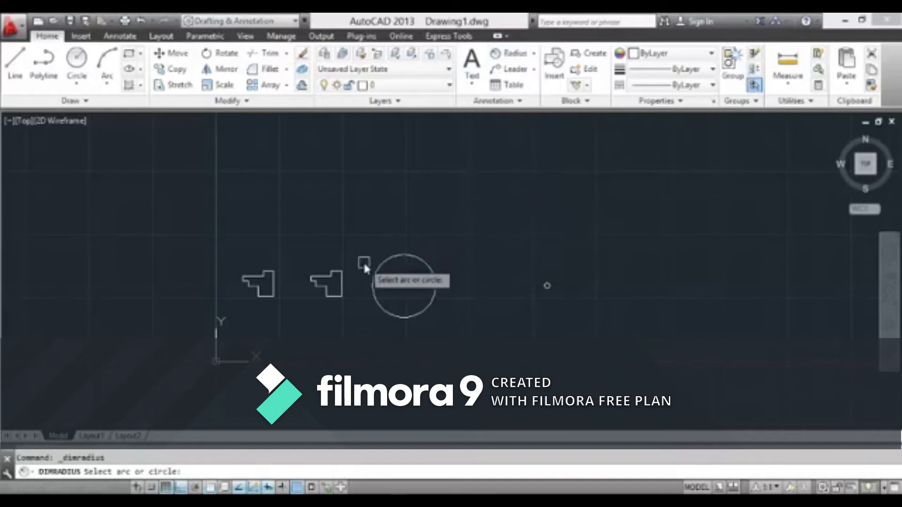
{"action": "left_click", "coordinate": [393, 257]}
{"action": "scroll", "coordinate": [404, 275], "scroll_direction": "up", "scroll_amount": 6}
{"action": "scroll", "coordinate": [334, 242], "scroll_direction": "down", "scroll_amount": 10}
{"action": "scroll", "coordinate": [339, 229], "scroll_direction": "up", "scroll_amount": 14}
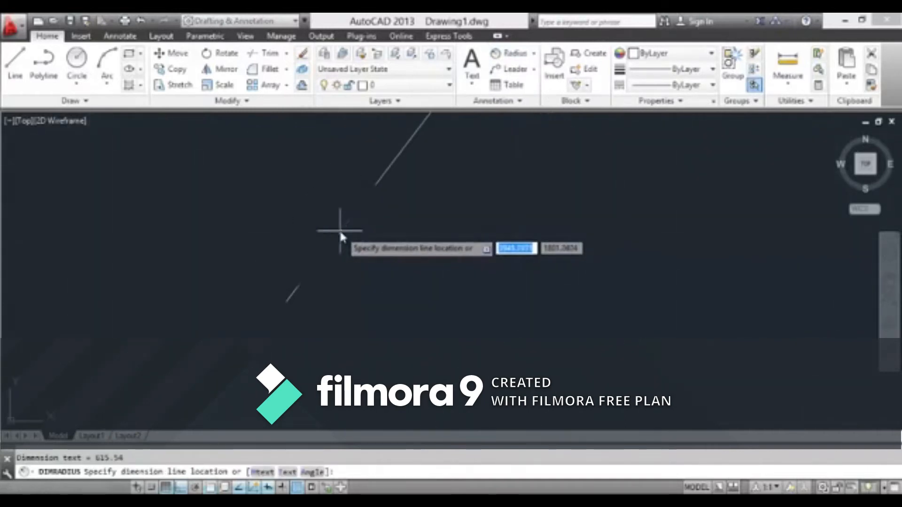
{"action": "scroll", "coordinate": [340, 229], "scroll_direction": "down", "scroll_amount": 10}
{"action": "scroll", "coordinate": [359, 282], "scroll_direction": "up", "scroll_amount": 8}
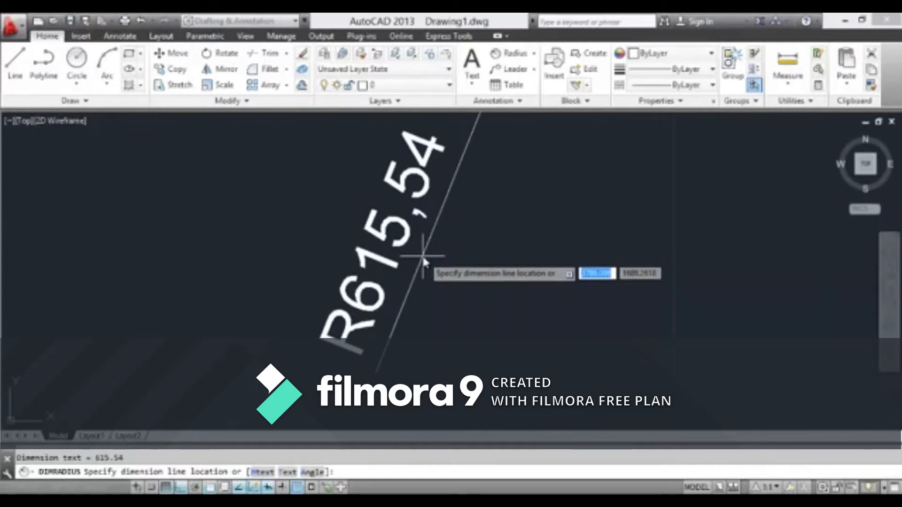
{"action": "key", "text": "Escape"}
{"action": "scroll", "coordinate": [425, 259], "scroll_direction": "down", "scroll_amount": 10}
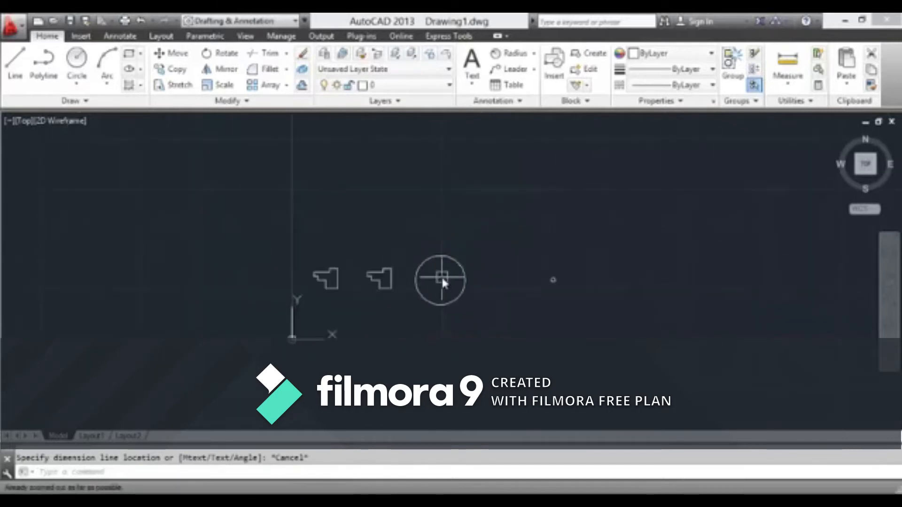
Delete the small circle and the large circle, keeping the two stepped outlines
{"action": "scroll", "coordinate": [441, 275], "scroll_direction": "up", "scroll_amount": 4}
{"action": "left_click_drag", "start_coordinate": [746, 247], "coordinate": [700, 324]}
{"action": "key", "text": "Delete"}
{"action": "left_click_drag", "start_coordinate": [520, 177], "coordinate": [447, 302]}
{"action": "key", "text": "Delete"}
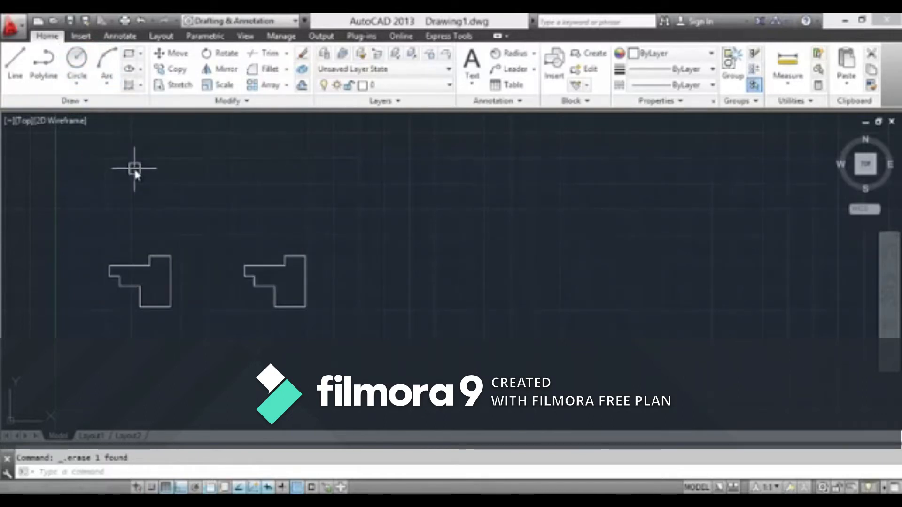
{"action": "left_click", "coordinate": [89, 85]}
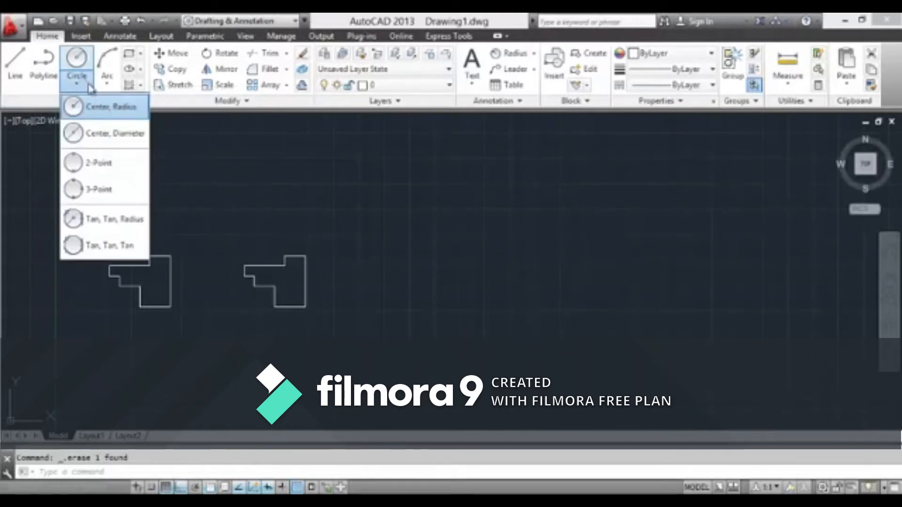
{"action": "left_click", "coordinate": [113, 107]}
{"action": "scroll", "coordinate": [339, 266], "scroll_direction": "up", "scroll_amount": 5}
{"action": "scroll", "coordinate": [288, 261], "scroll_direction": "down", "scroll_amount": 5}
{"action": "scroll", "coordinate": [301, 256], "scroll_direction": "up", "scroll_amount": 3}
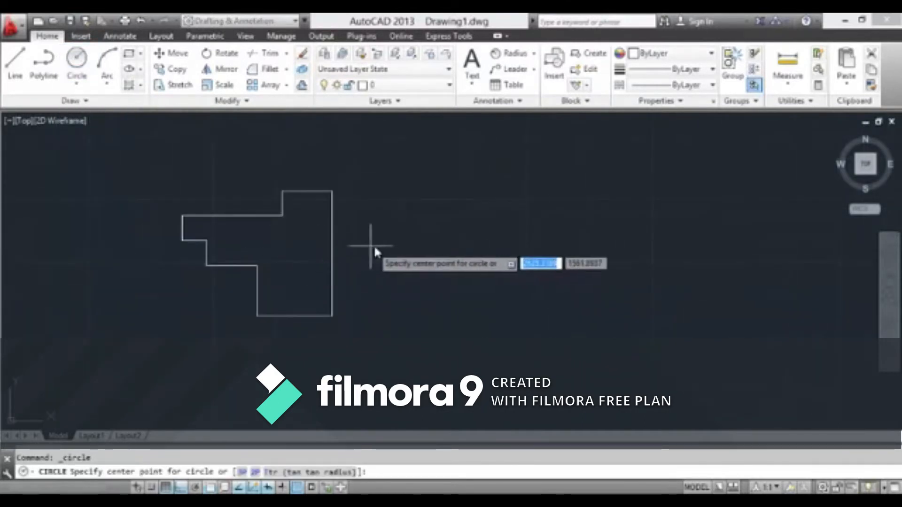
{"action": "scroll", "coordinate": [397, 256], "scroll_direction": "up", "scroll_amount": 2}
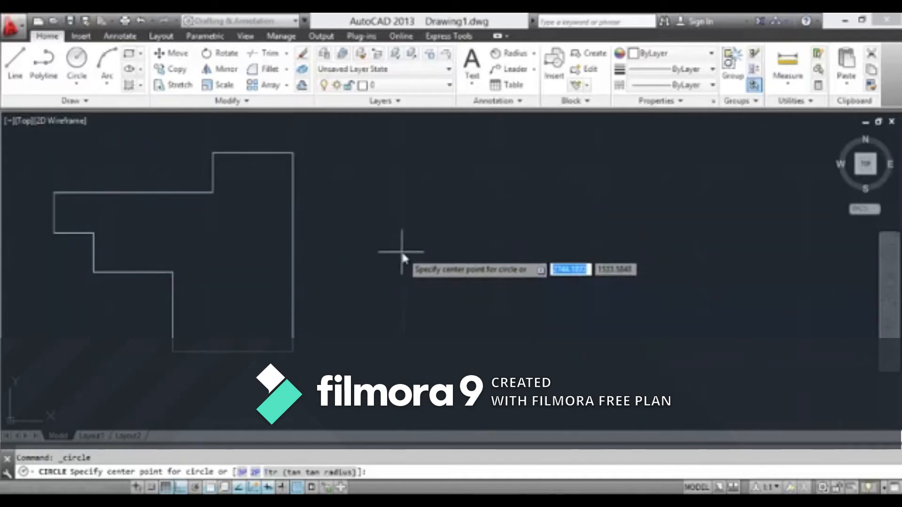
{"action": "scroll", "coordinate": [423, 251], "scroll_direction": "down", "scroll_amount": 2}
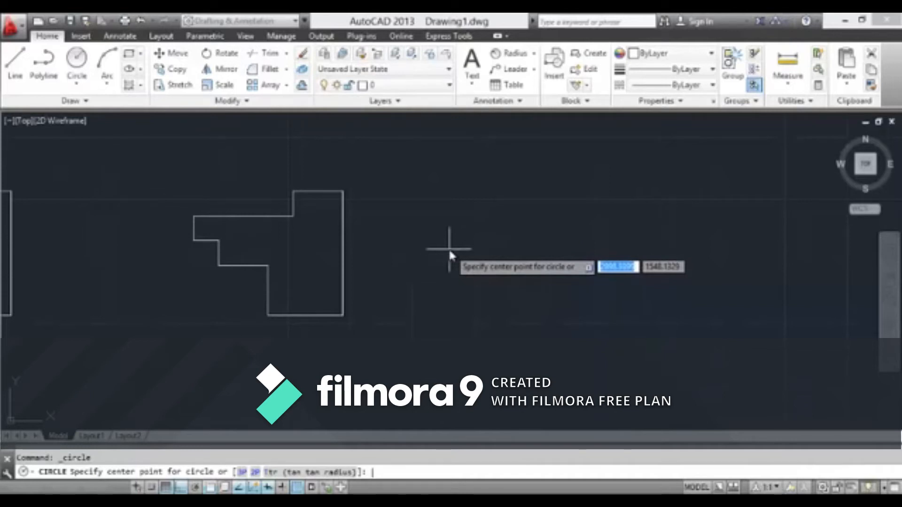
{"action": "key", "text": "Escape"}
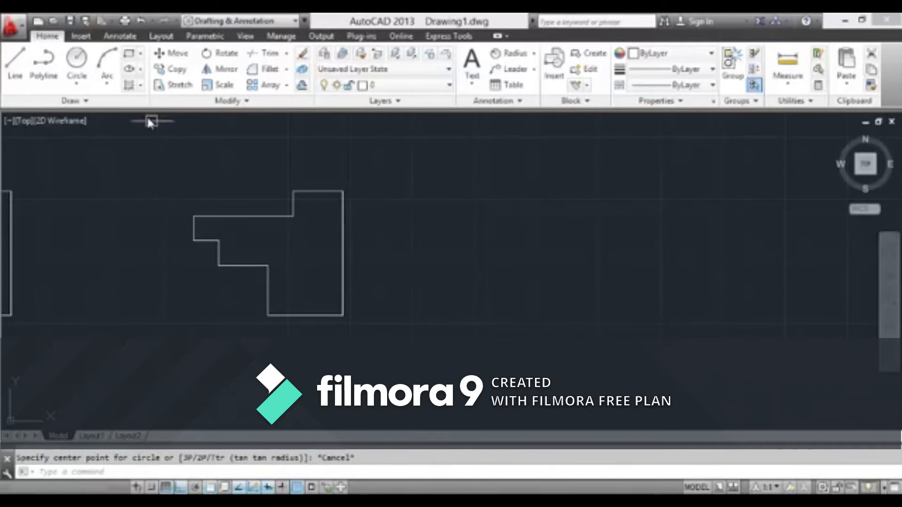
Start a Spline Fit curve with its first point in the empty area beside the second stepped outline
{"action": "left_click", "coordinate": [138, 103]}
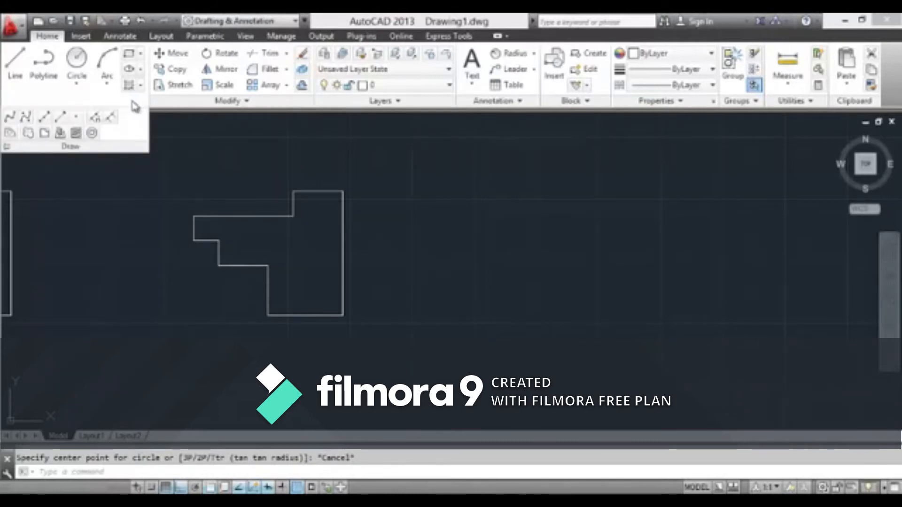
{"action": "left_click", "coordinate": [10, 118]}
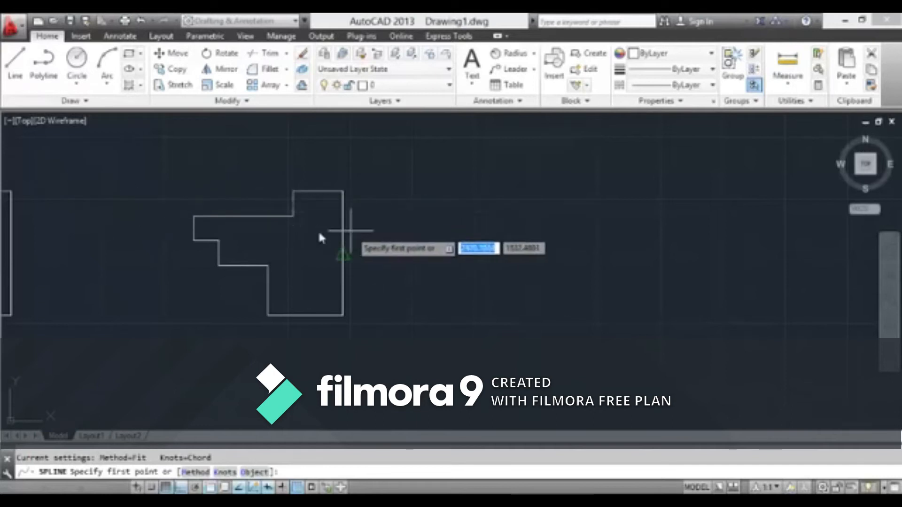
{"action": "left_click", "coordinate": [69, 102]}
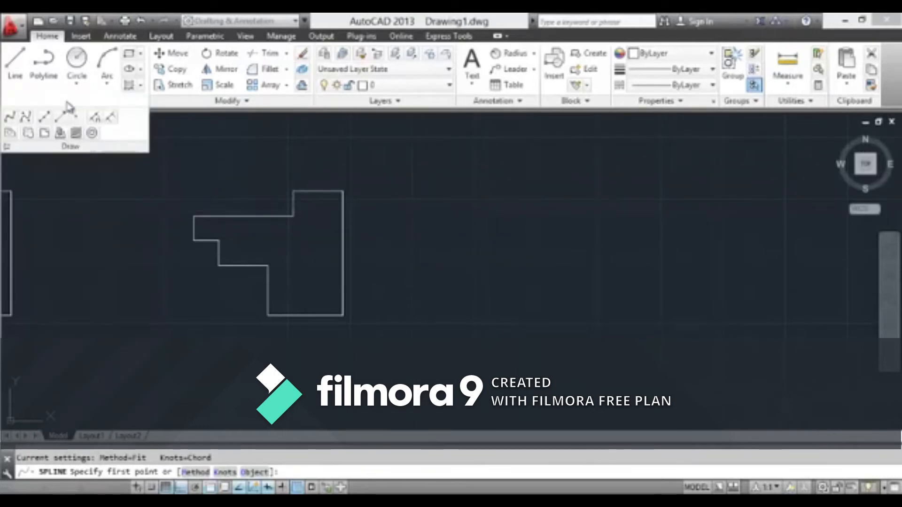
{"action": "key", "text": "Escape"}
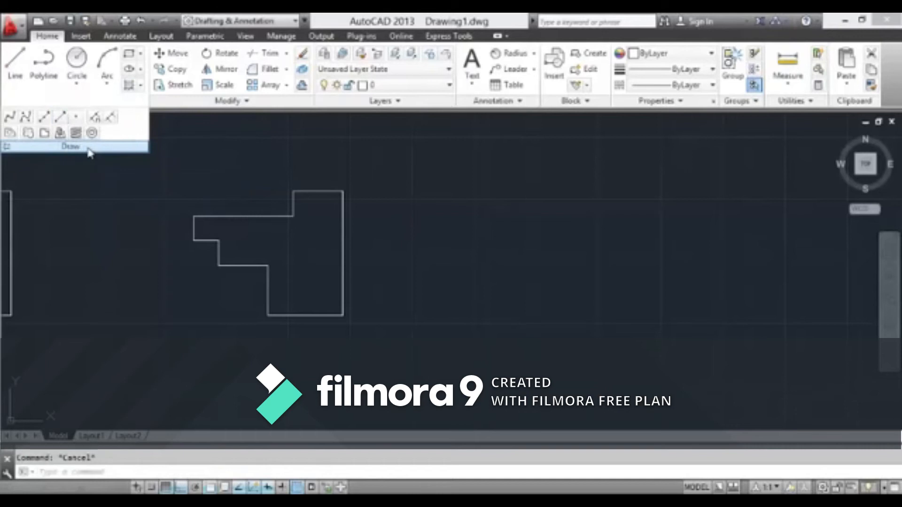
{"action": "left_click", "coordinate": [10, 117]}
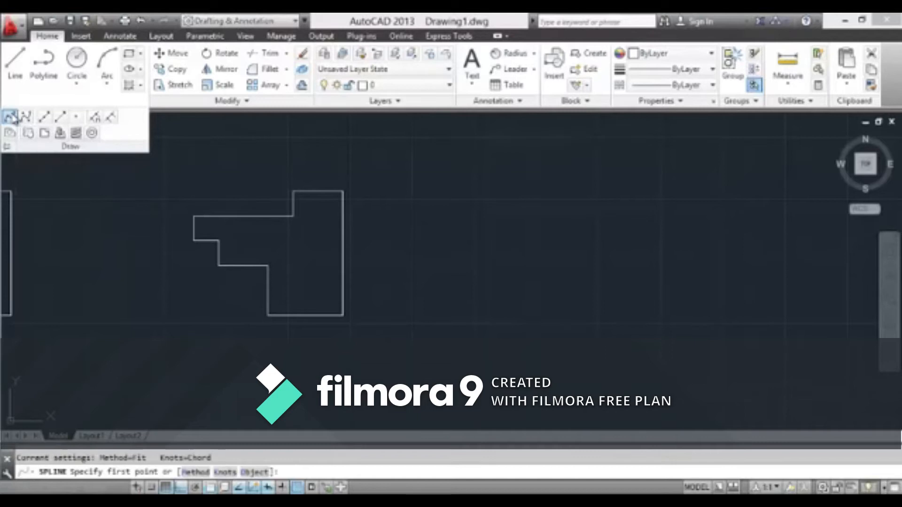
{"action": "scroll", "coordinate": [209, 212], "scroll_direction": "down", "scroll_amount": 3}
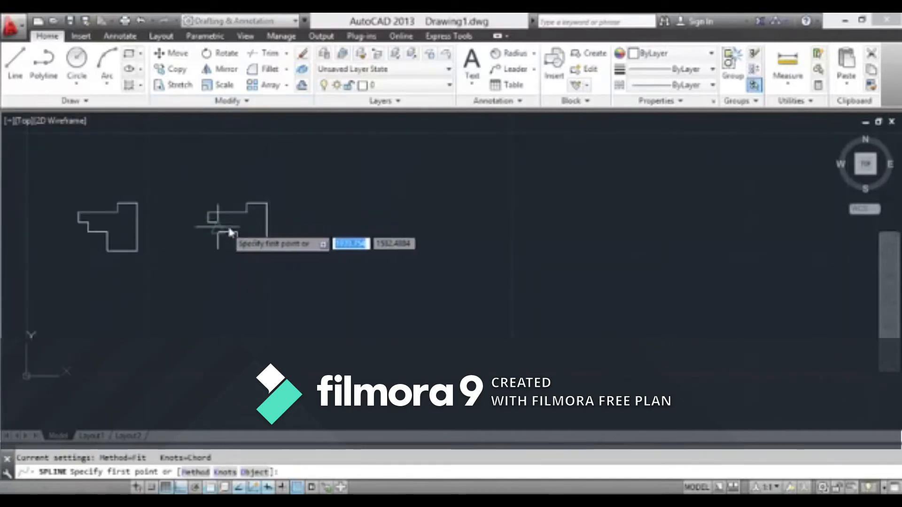
{"action": "scroll", "coordinate": [270, 220], "scroll_direction": "up", "scroll_amount": 1}
{"action": "scroll", "coordinate": [271, 216], "scroll_direction": "up", "scroll_amount": 2}
{"action": "scroll", "coordinate": [231, 234], "scroll_direction": "down", "scroll_amount": 5}
{"action": "scroll", "coordinate": [233, 233], "scroll_direction": "up", "scroll_amount": 4}
{"action": "scroll", "coordinate": [249, 232], "scroll_direction": "down", "scroll_amount": 4}
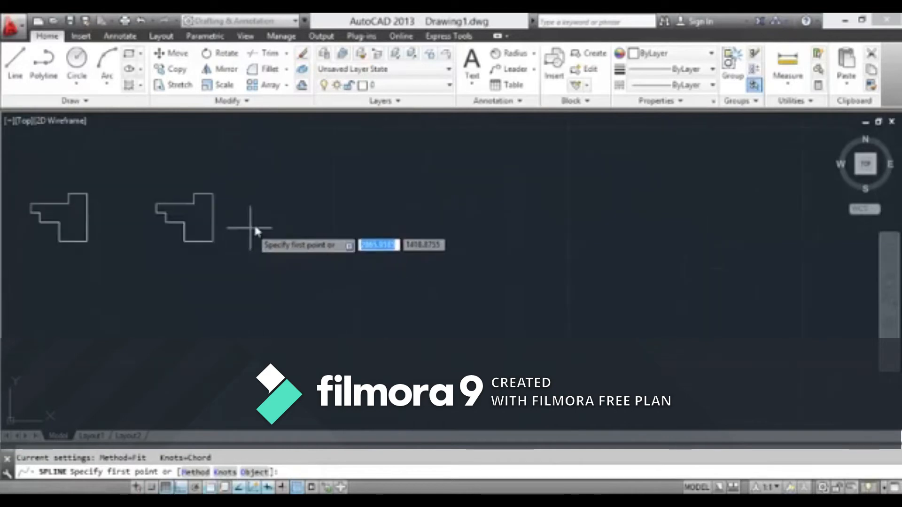
{"action": "middle_click_drag", "start_coordinate": [272, 218], "coordinate": [199, 261]}
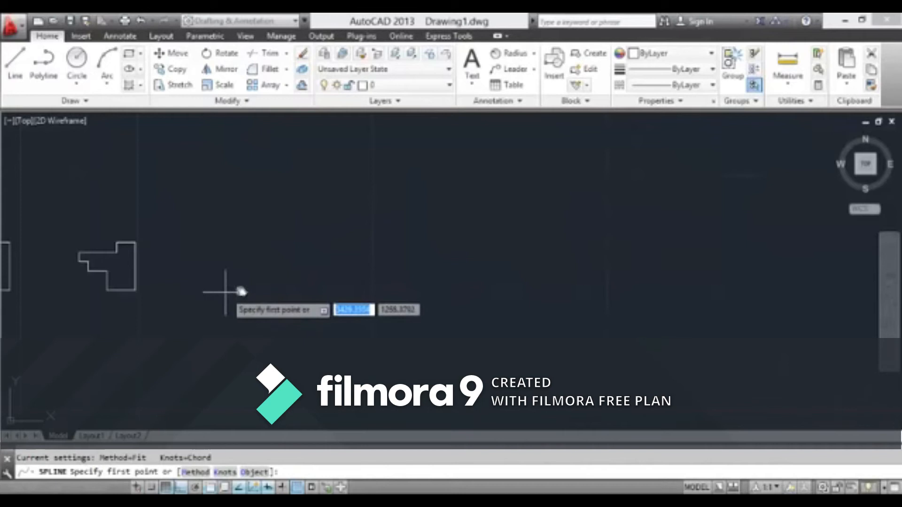
{"action": "scroll", "coordinate": [289, 279], "scroll_direction": "up", "scroll_amount": 2}
{"action": "scroll", "coordinate": [284, 282], "scroll_direction": "down", "scroll_amount": 2}
{"action": "left_click", "coordinate": [237, 276]}
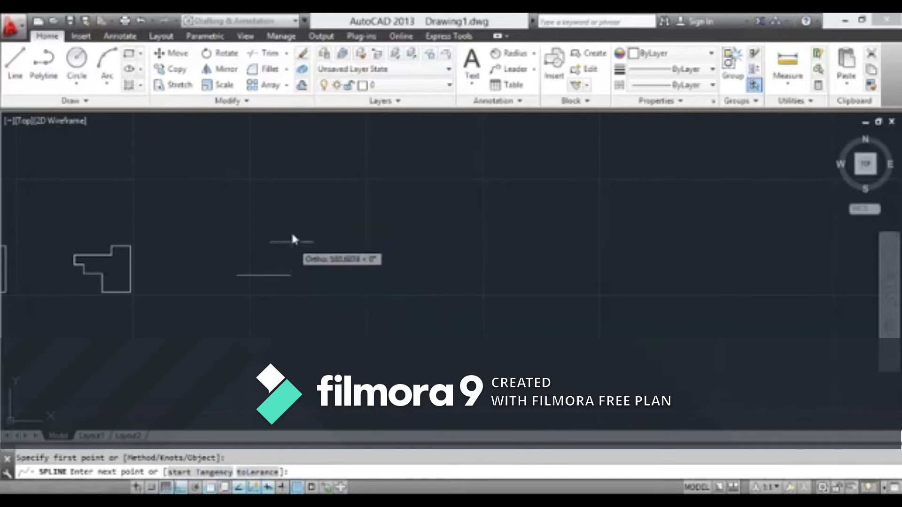
{"action": "scroll", "coordinate": [219, 268], "scroll_direction": "up", "scroll_amount": 4}
{"action": "scroll", "coordinate": [253, 267], "scroll_direction": "down", "scroll_amount": 4}
{"action": "scroll", "coordinate": [337, 268], "scroll_direction": "up", "scroll_amount": 5}
{"action": "scroll", "coordinate": [336, 265], "scroll_direction": "down", "scroll_amount": 5}
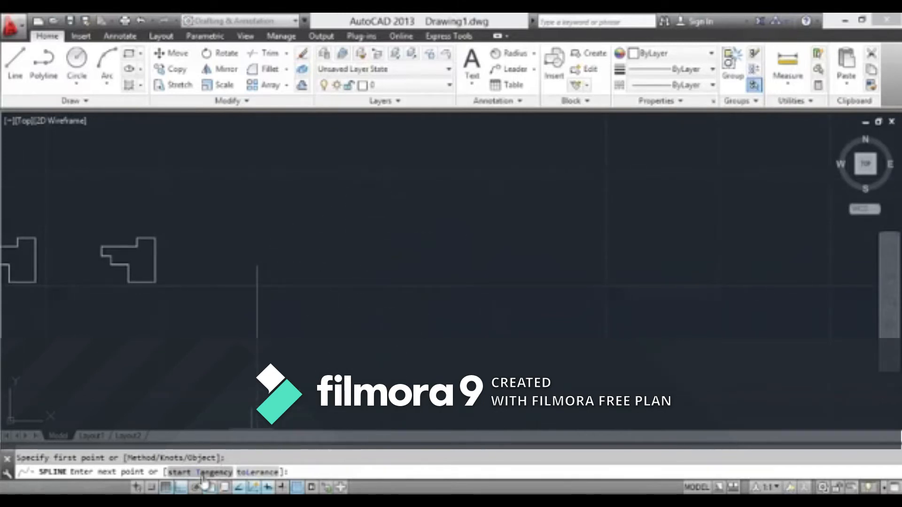
Turn off Ortho mode and complete the spline through four more points as a wave that hooks back at its end
{"action": "left_click", "coordinate": [181, 488]}
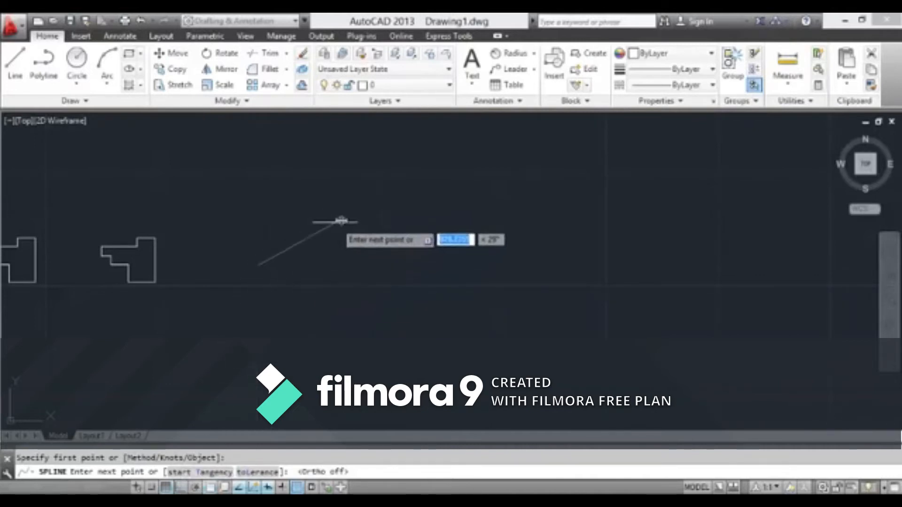
{"action": "left_click", "coordinate": [390, 193]}
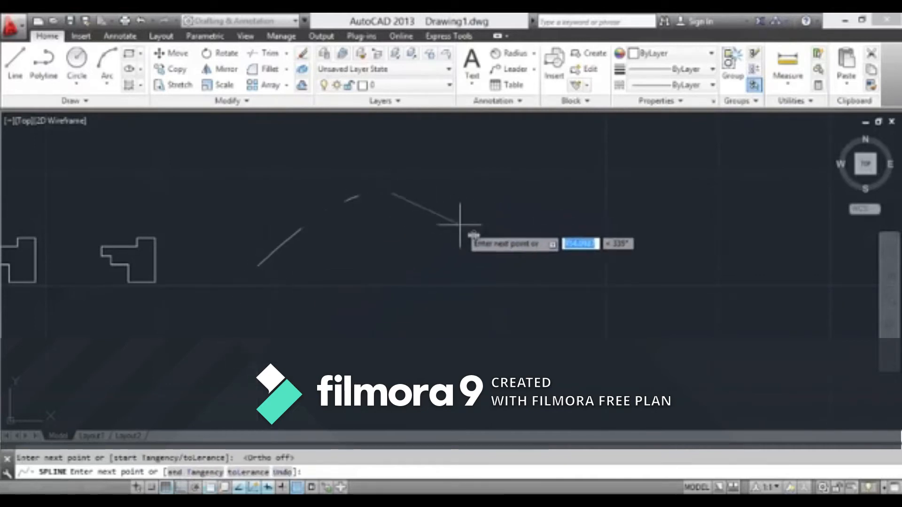
{"action": "left_click", "coordinate": [593, 223]}
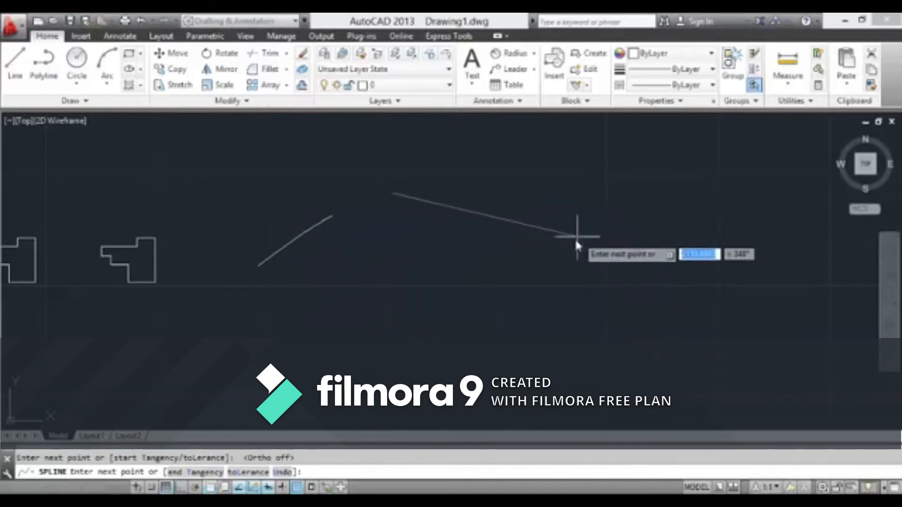
{"action": "left_click", "coordinate": [509, 326]}
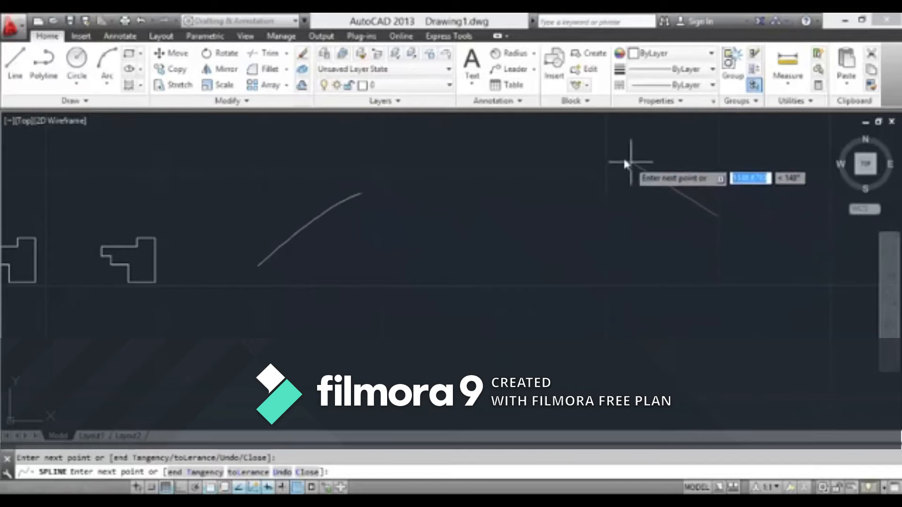
{"action": "key", "text": "Return"}
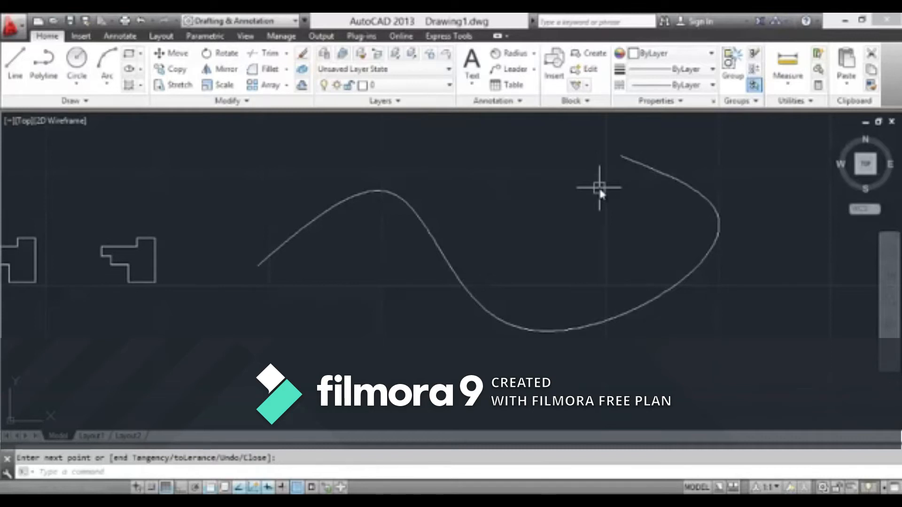
Select the spline and stretch its second fit point downward and toward the start point to flatten the first crest
{"action": "scroll", "coordinate": [607, 222], "scroll_direction": "down", "scroll_amount": 2}
{"action": "scroll", "coordinate": [499, 236], "scroll_direction": "up", "scroll_amount": 6}
{"action": "scroll", "coordinate": [461, 228], "scroll_direction": "down", "scroll_amount": 3}
{"action": "key", "text": "Return"}
{"action": "left_click", "coordinate": [460, 222]}
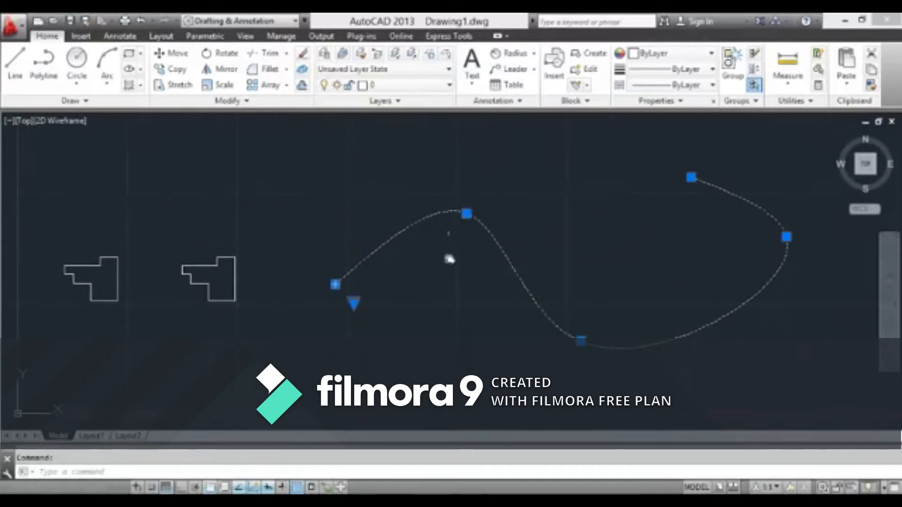
{"action": "scroll", "coordinate": [450, 250], "scroll_direction": "up", "scroll_amount": 3}
{"action": "left_click", "coordinate": [470, 190]}
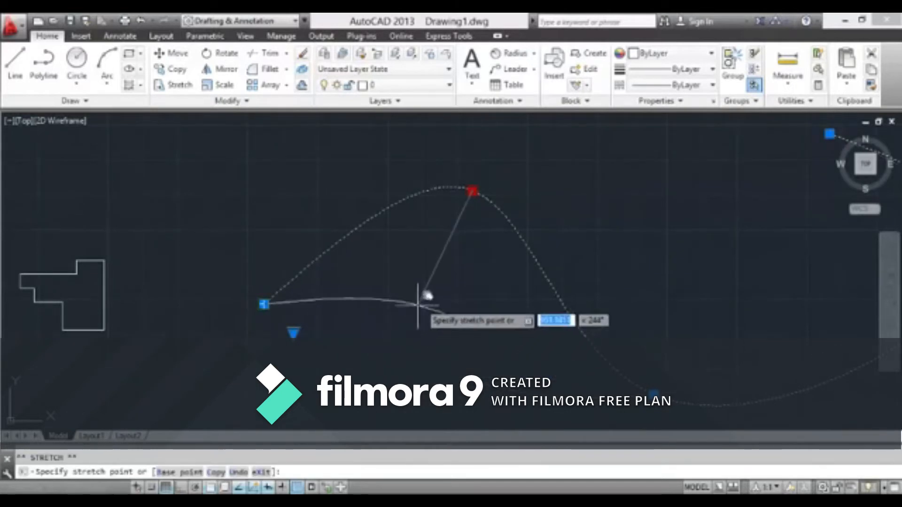
{"action": "left_click", "coordinate": [417, 266]}
{"action": "scroll", "coordinate": [540, 320], "scroll_direction": "down", "scroll_amount": 4}
{"action": "scroll", "coordinate": [700, 297], "scroll_direction": "up", "scroll_amount": 2}
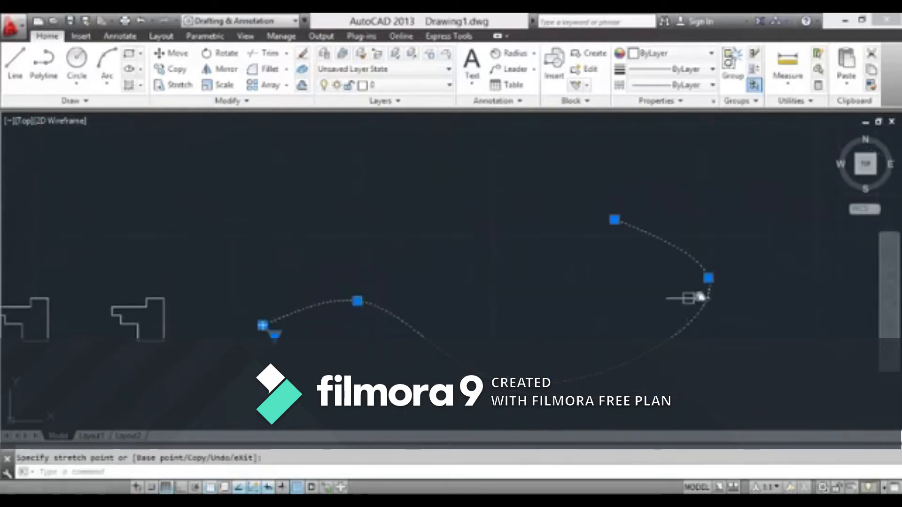
Stretch the spline's fourth fit point inward and downward to narrow the end bend, and deselect the curve
{"action": "left_click", "coordinate": [709, 278]}
{"action": "left_click", "coordinate": [633, 312]}
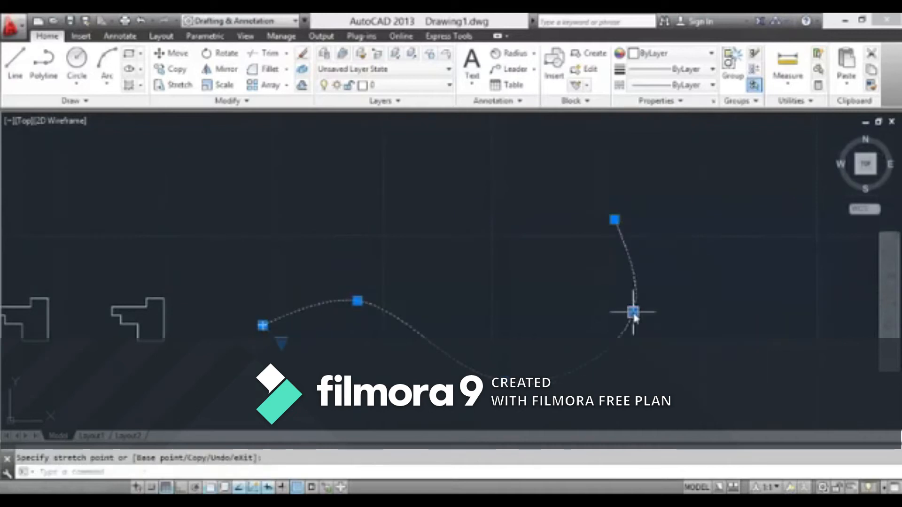
{"action": "scroll", "coordinate": [535, 309], "scroll_direction": "down", "scroll_amount": 3}
{"action": "key", "text": "Escape"}
{"action": "mouse_move", "coordinate": [361, 329]}
{"action": "middle_mouse_down"}
{"action": "mouse_move", "coordinate": [470, 263]}
{"action": "mouse_move", "coordinate": [510, 223]}
{"action": "mouse_move", "coordinate": [515, 243]}
{"action": "mouse_move", "coordinate": [472, 267]}
{"action": "mouse_move", "coordinate": [453, 300]}
{"action": "middle_mouse_up"}
{"action": "scroll", "coordinate": [490, 243], "scroll_direction": "up", "scroll_amount": 2}
{"action": "scroll", "coordinate": [527, 230], "scroll_direction": "down", "scroll_amount": 2}
{"action": "scroll", "coordinate": [471, 267], "scroll_direction": "up", "scroll_amount": 4}
{"action": "scroll", "coordinate": [498, 259], "scroll_direction": "down", "scroll_amount": 4}
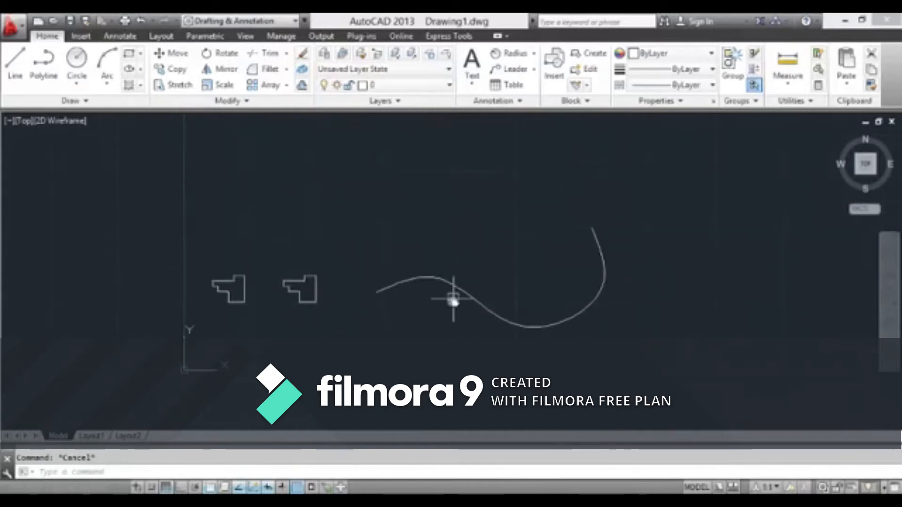
{"action": "scroll", "coordinate": [415, 279], "scroll_direction": "up", "scroll_amount": 4}
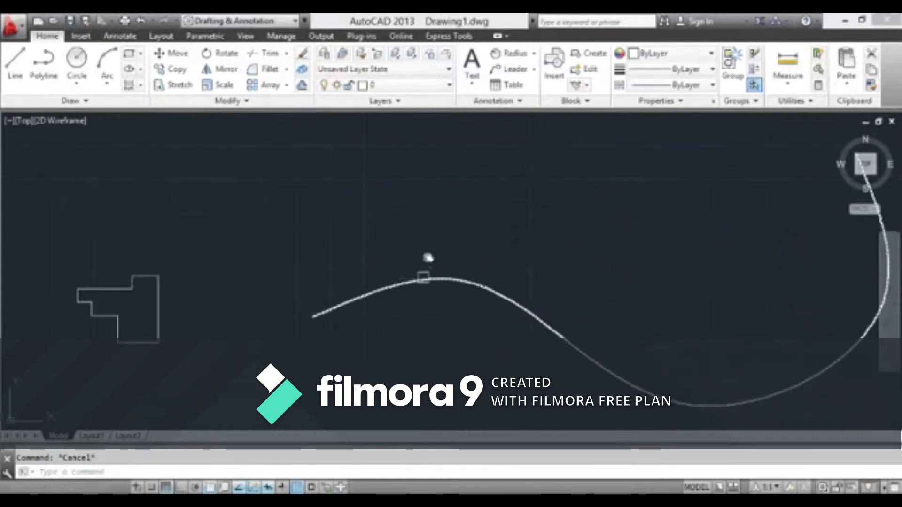
Examine the second stepped outline and its position beside the first outline and the spline
{"action": "scroll", "coordinate": [329, 317], "scroll_direction": "down", "scroll_amount": 4}
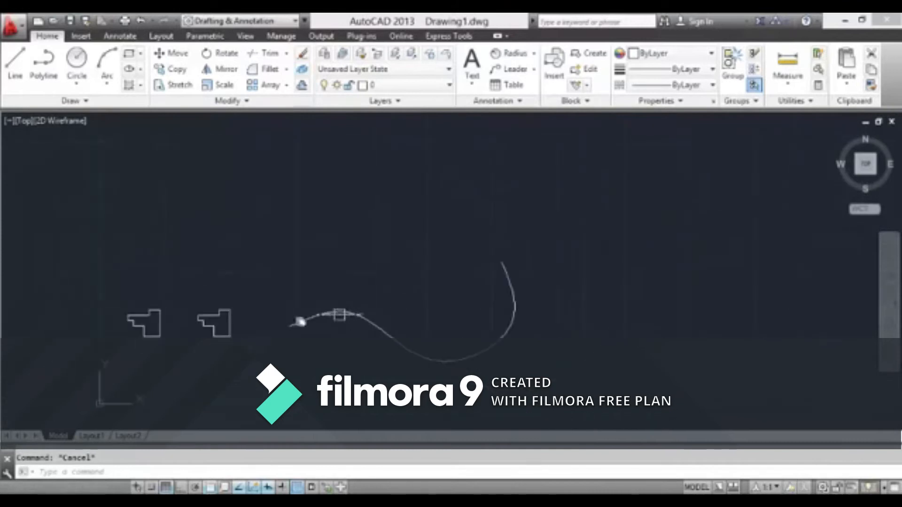
{"action": "scroll", "coordinate": [238, 323], "scroll_direction": "up", "scroll_amount": 6}
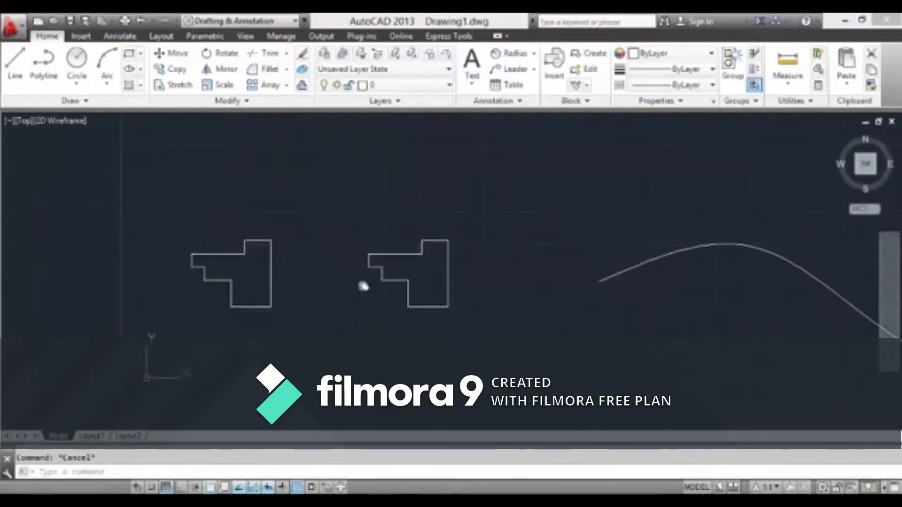
{"action": "scroll", "coordinate": [232, 277], "scroll_direction": "up", "scroll_amount": 2}
{"action": "middle_click_drag", "start_coordinate": [625, 251], "coordinate": [399, 282]}
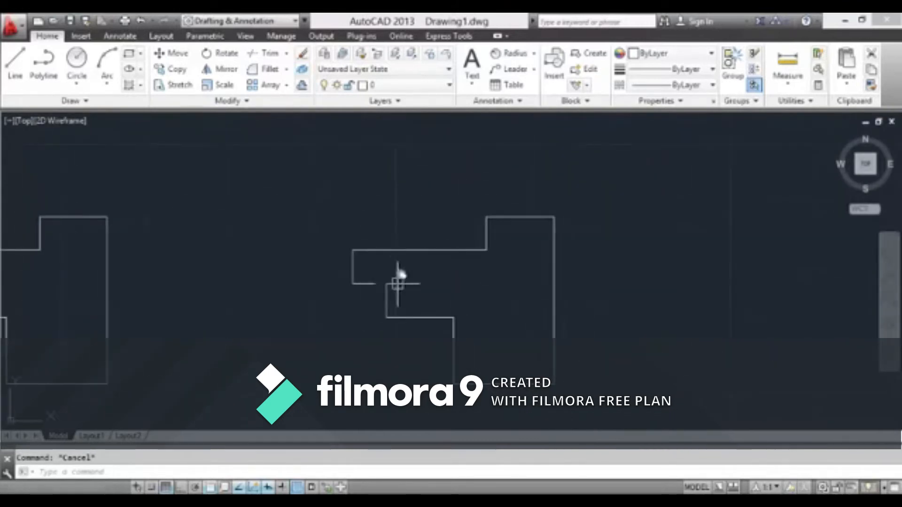
{"action": "scroll", "coordinate": [416, 254], "scroll_direction": "down", "scroll_amount": 1}
{"action": "scroll", "coordinate": [415, 262], "scroll_direction": "up", "scroll_amount": 2}
{"action": "scroll", "coordinate": [415, 260], "scroll_direction": "down", "scroll_amount": 3}
{"action": "scroll", "coordinate": [421, 269], "scroll_direction": "up", "scroll_amount": 5}
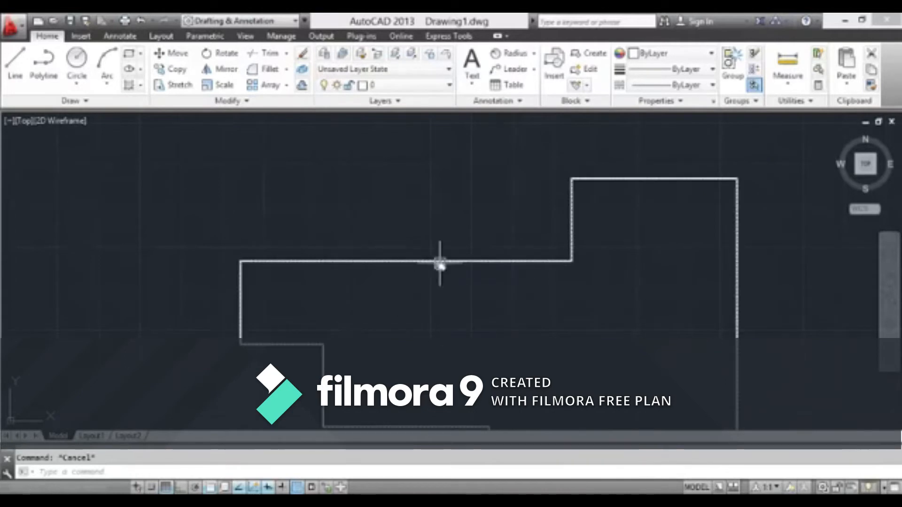
{"action": "scroll", "coordinate": [442, 267], "scroll_direction": "down", "scroll_amount": 3}
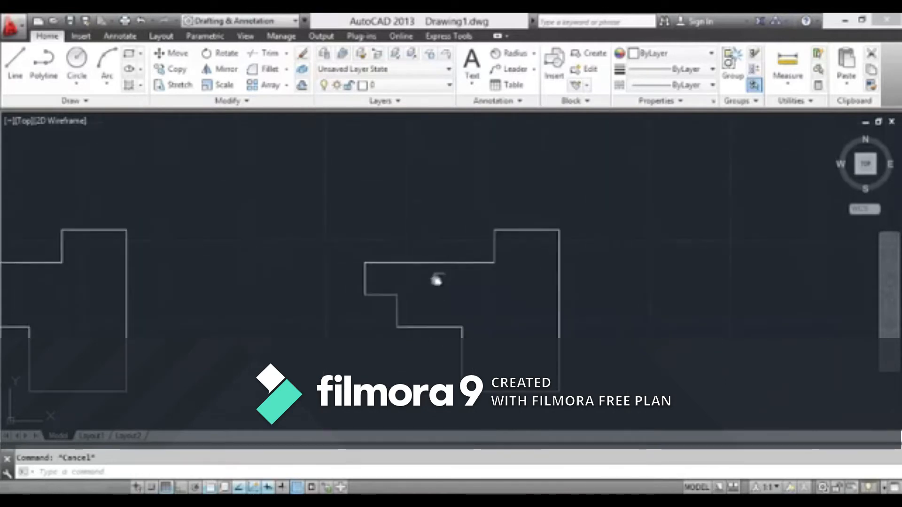
{"action": "middle_click_drag", "start_coordinate": [437, 280], "coordinate": [315, 230]}
{"action": "scroll", "coordinate": [315, 230], "scroll_direction": "up", "scroll_amount": 2}
{"action": "scroll", "coordinate": [343, 204], "scroll_direction": "up", "scroll_amount": 4}
{"action": "scroll", "coordinate": [364, 231], "scroll_direction": "down", "scroll_amount": 5}
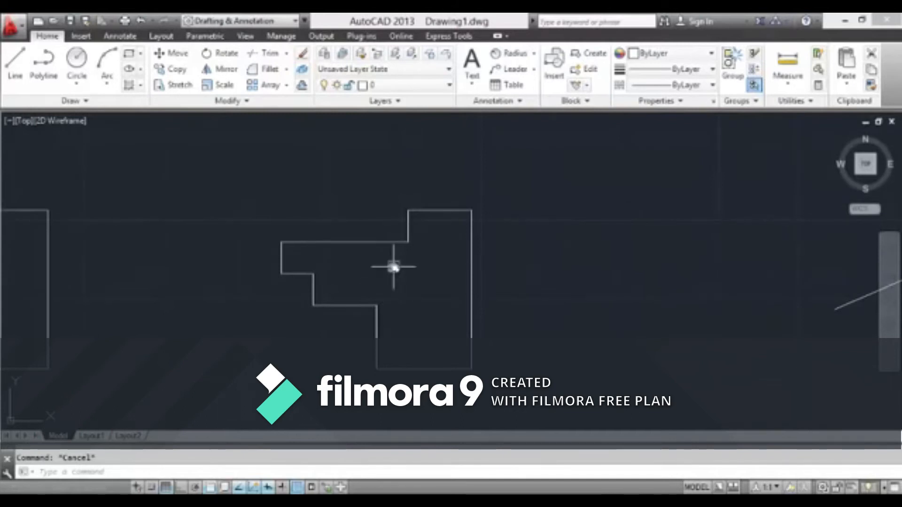
{"action": "left_click", "coordinate": [246, 103]}
{"action": "left_click", "coordinate": [198, 217]}
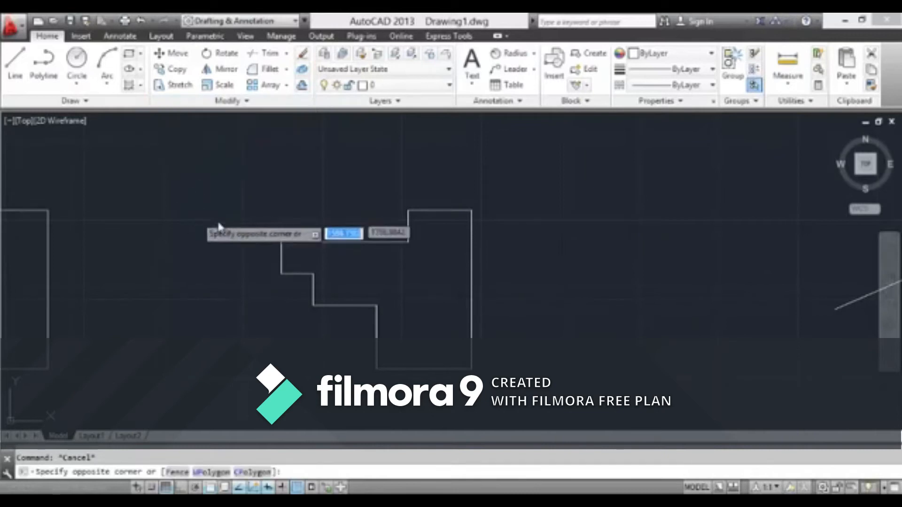
{"action": "scroll", "coordinate": [358, 273], "scroll_direction": "up", "scroll_amount": 4}
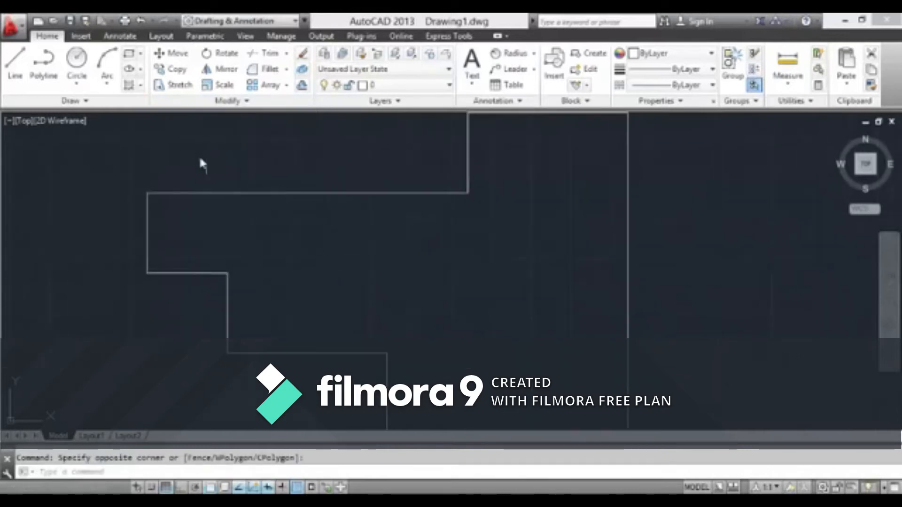
{"action": "left_click", "coordinate": [221, 101]}
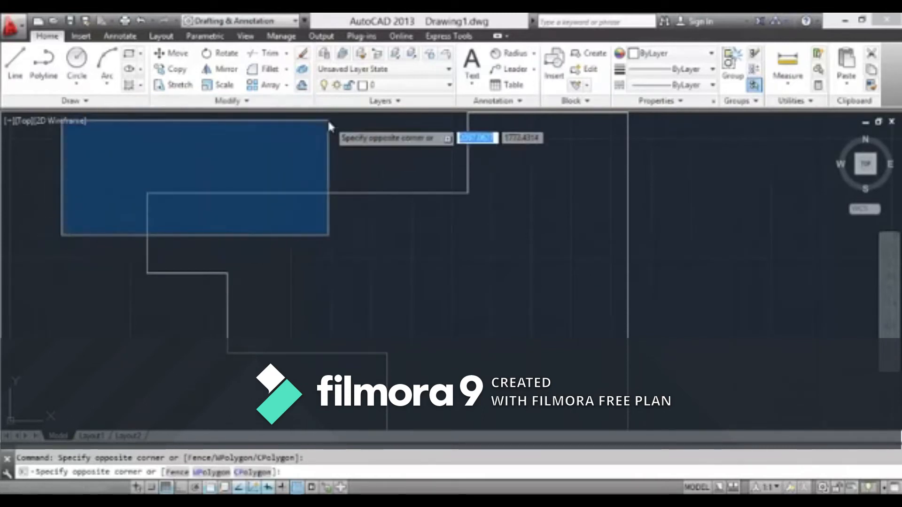
{"action": "left_click", "coordinate": [136, 161]}
{"action": "scroll", "coordinate": [286, 134], "scroll_direction": "down", "scroll_amount": 5}
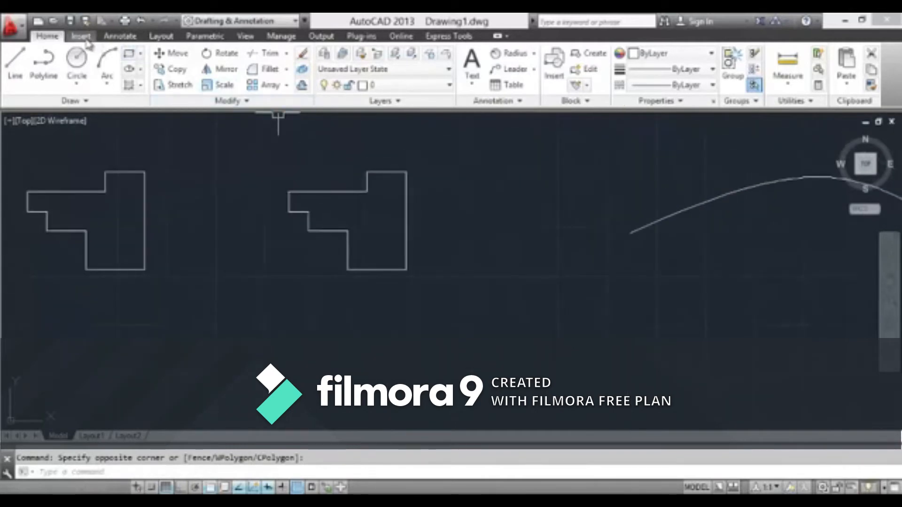
{"action": "left_click", "coordinate": [85, 100]}
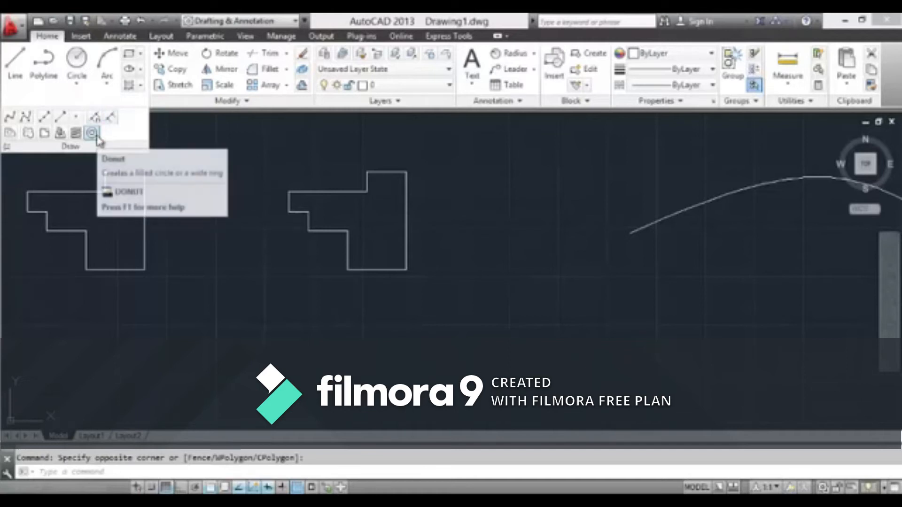
{"action": "left_click", "coordinate": [197, 244]}
{"action": "left_click", "coordinate": [203, 260]}
{"action": "scroll", "coordinate": [258, 320], "scroll_direction": "down", "scroll_amount": 4}
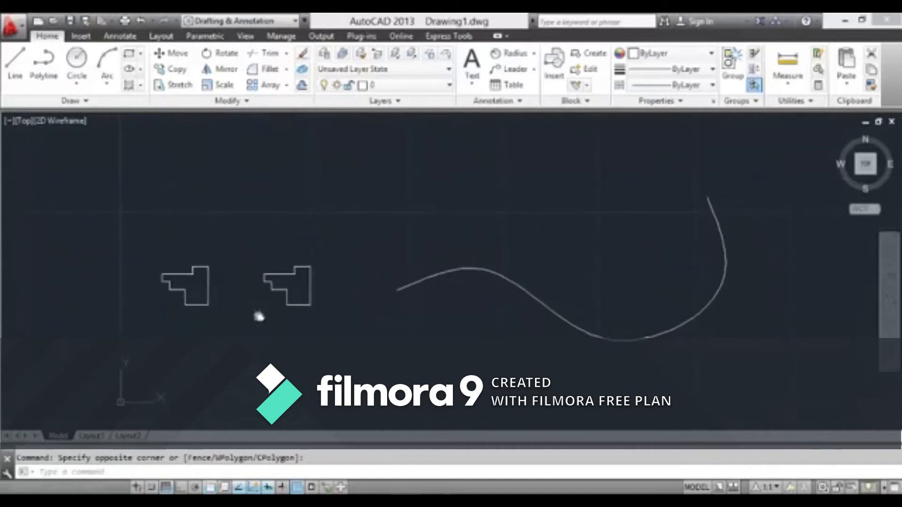
{"action": "key", "text": "Escape"}
{"action": "scroll", "coordinate": [298, 296], "scroll_direction": "up", "scroll_amount": 4}
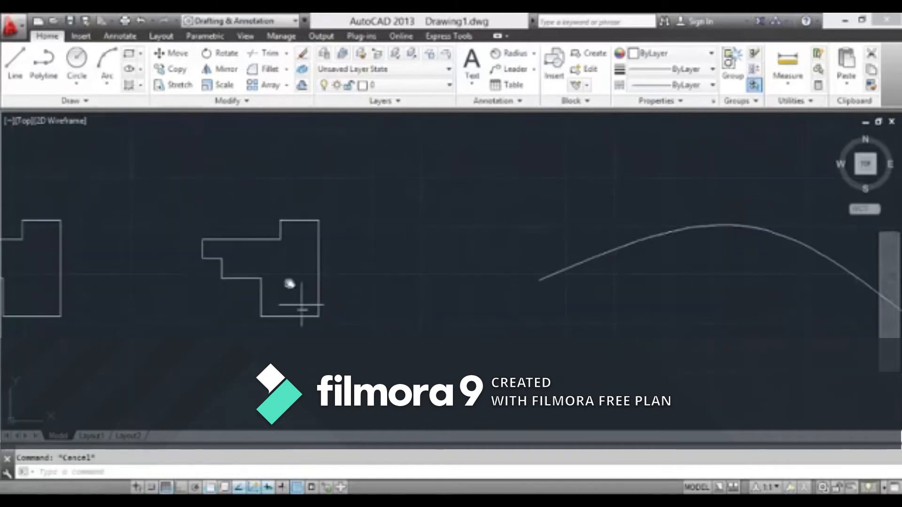
{"action": "left_click", "coordinate": [81, 38]}
{"action": "left_click", "coordinate": [120, 38]}
{"action": "left_click", "coordinate": [161, 38]}
{"action": "left_click", "coordinate": [205, 37]}
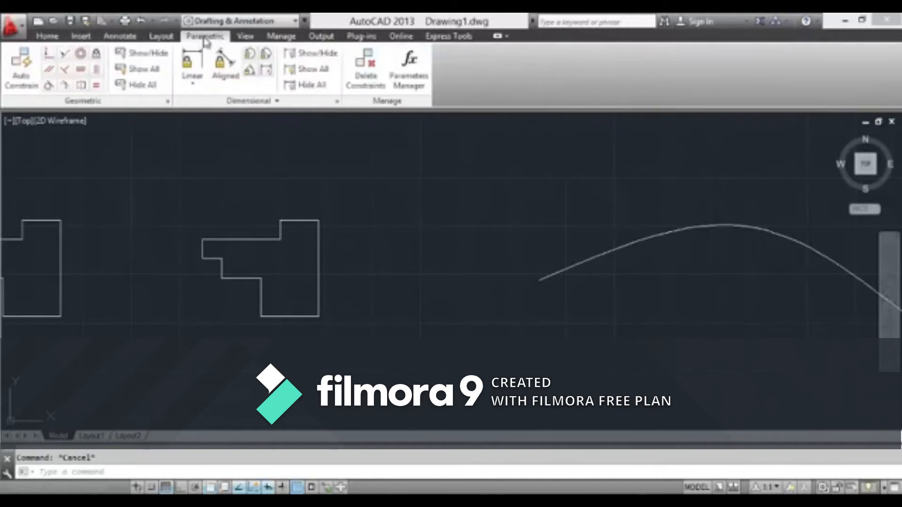
{"action": "left_click", "coordinate": [245, 36]}
{"action": "left_click", "coordinate": [281, 36]}
{"action": "left_click", "coordinate": [321, 37]}
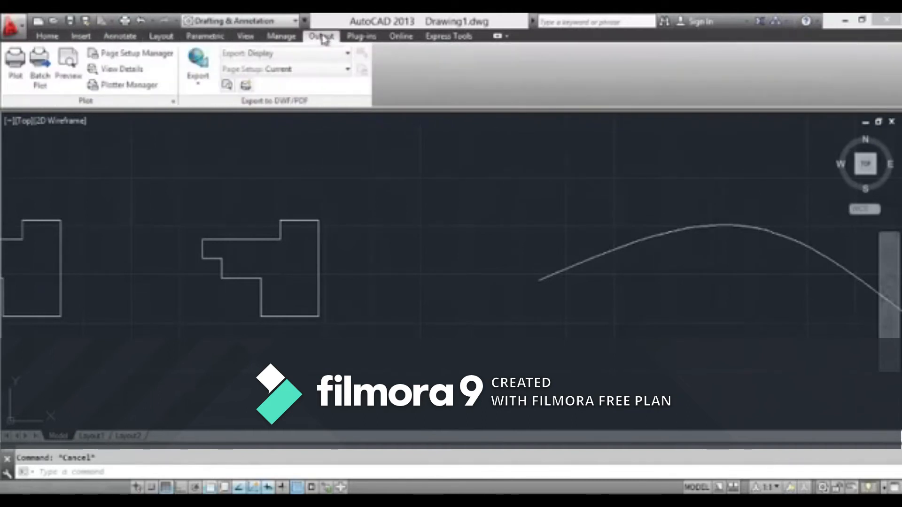
{"action": "left_click", "coordinate": [358, 37]}
{"action": "left_click", "coordinate": [404, 37]}
{"action": "left_click", "coordinate": [442, 37]}
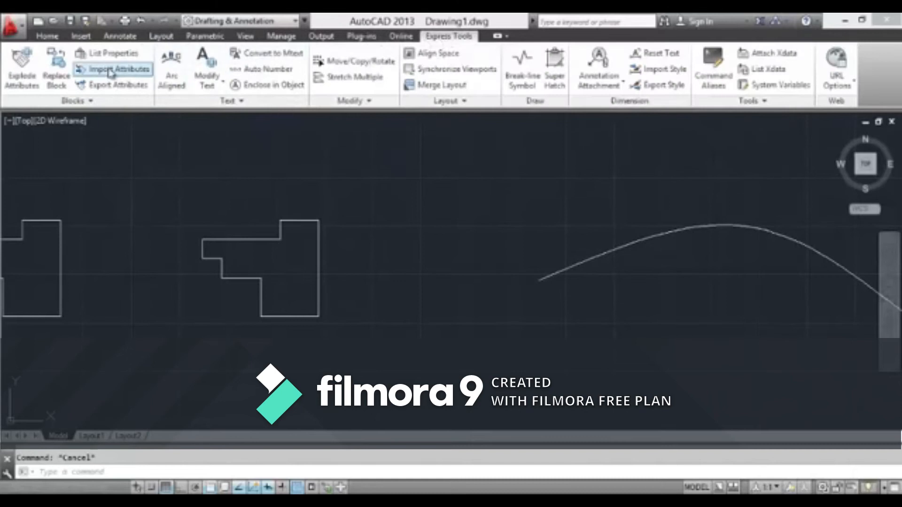
{"action": "left_click", "coordinate": [47, 36]}
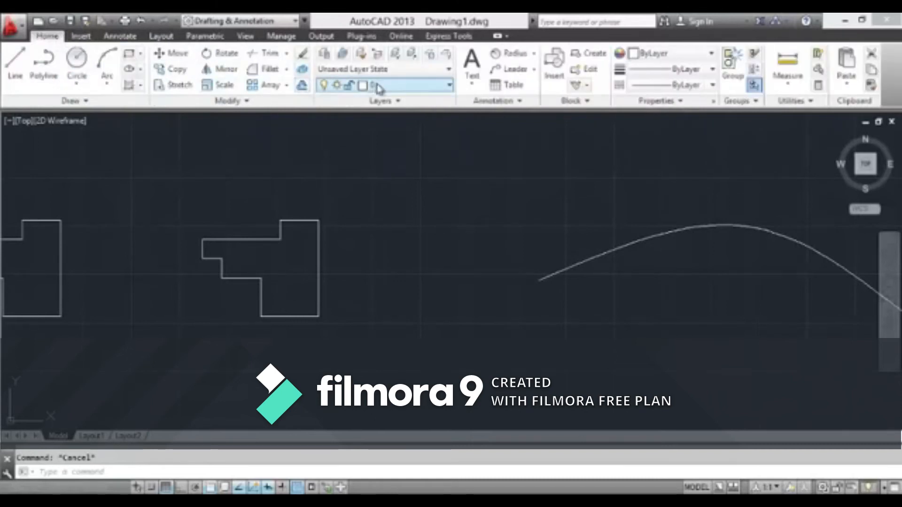
{"action": "left_click", "coordinate": [140, 70]}
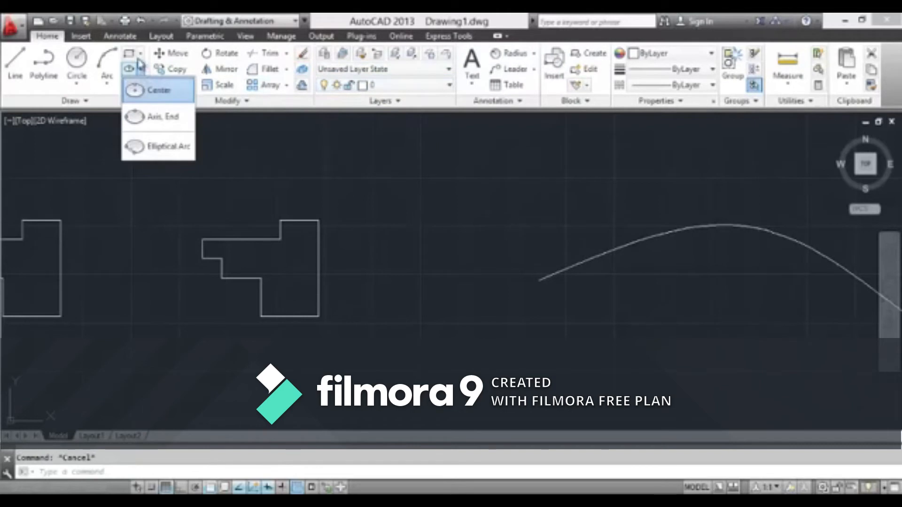
{"action": "left_click", "coordinate": [90, 100]}
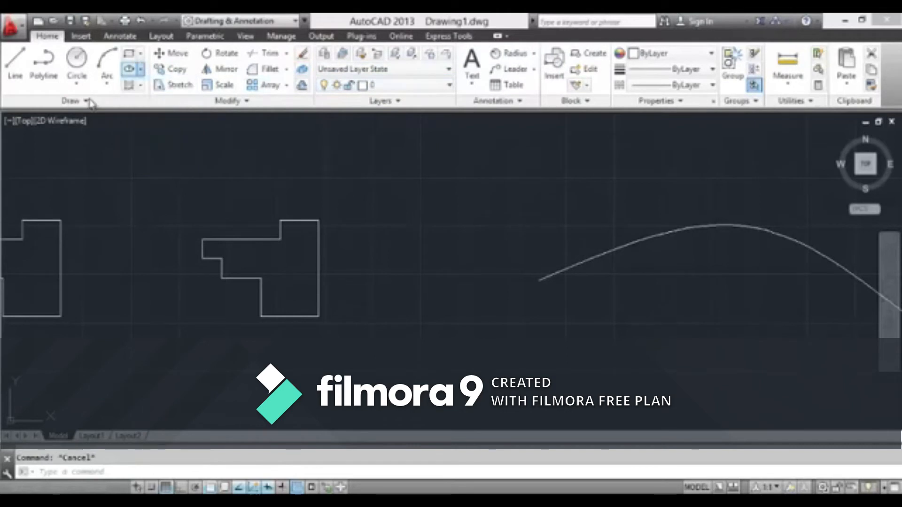
{"action": "left_click", "coordinate": [191, 103]}
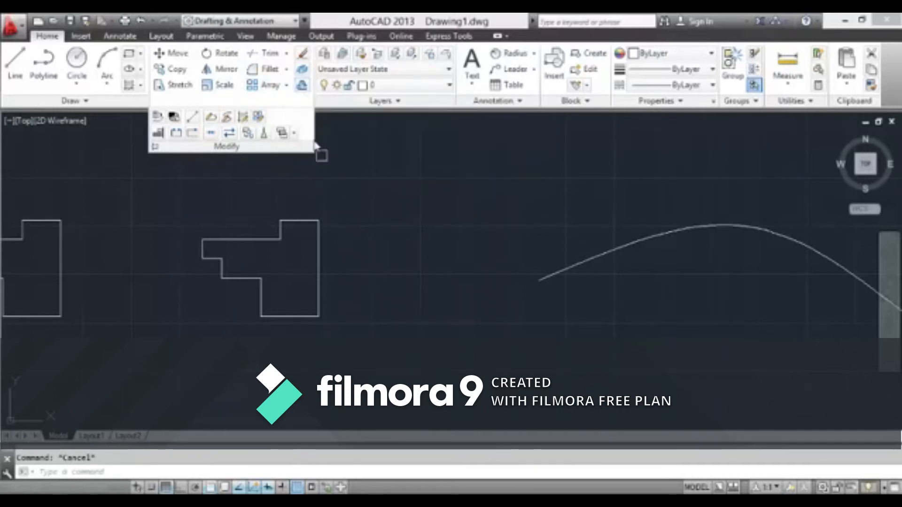
{"action": "left_click", "coordinate": [323, 124]}
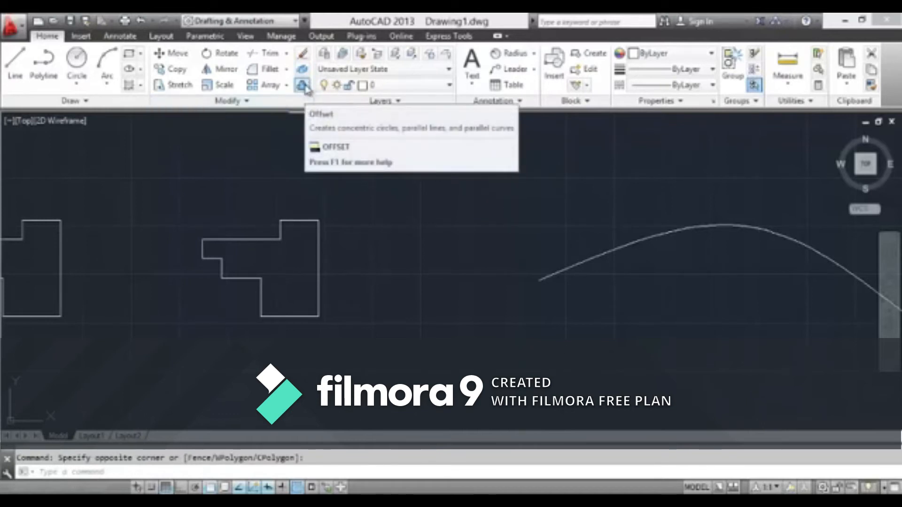
Offset the second stepped outline inward by a distance of 10 and end the Offset command
{"action": "left_click", "coordinate": [308, 89]}
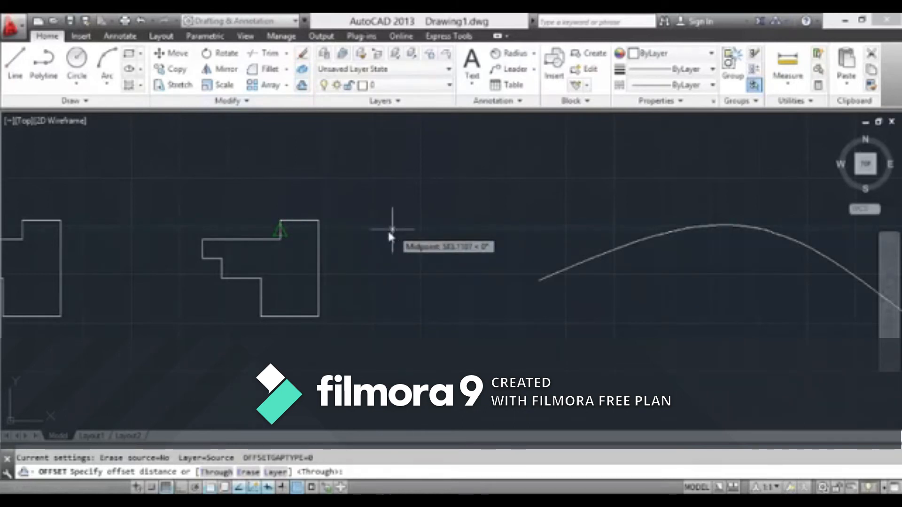
{"action": "scroll", "coordinate": [293, 249], "scroll_direction": "up", "scroll_amount": 3}
{"action": "scroll", "coordinate": [292, 244], "scroll_direction": "down", "scroll_amount": 2}
{"action": "middle_click_drag", "start_coordinate": [292, 244], "coordinate": [365, 173]}
{"action": "scroll", "coordinate": [338, 145], "scroll_direction": "up", "scroll_amount": 2}
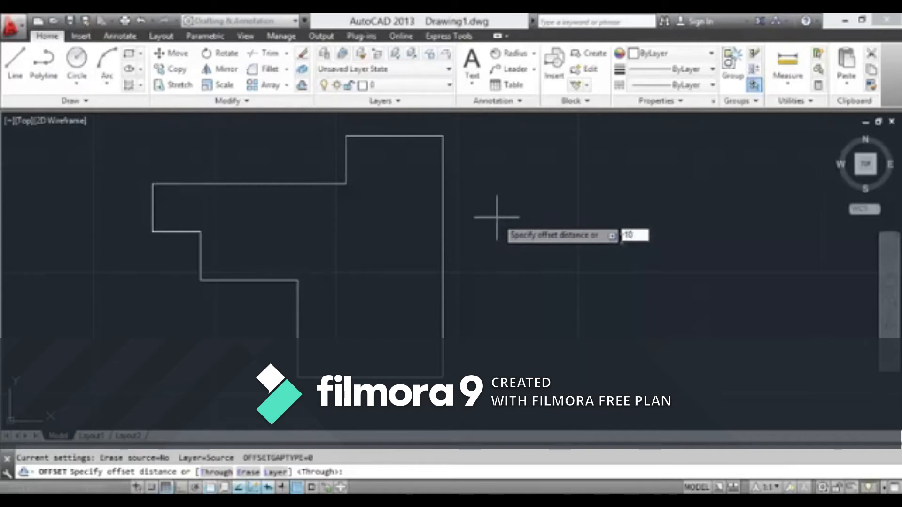
{"action": "key", "text": "Return"}
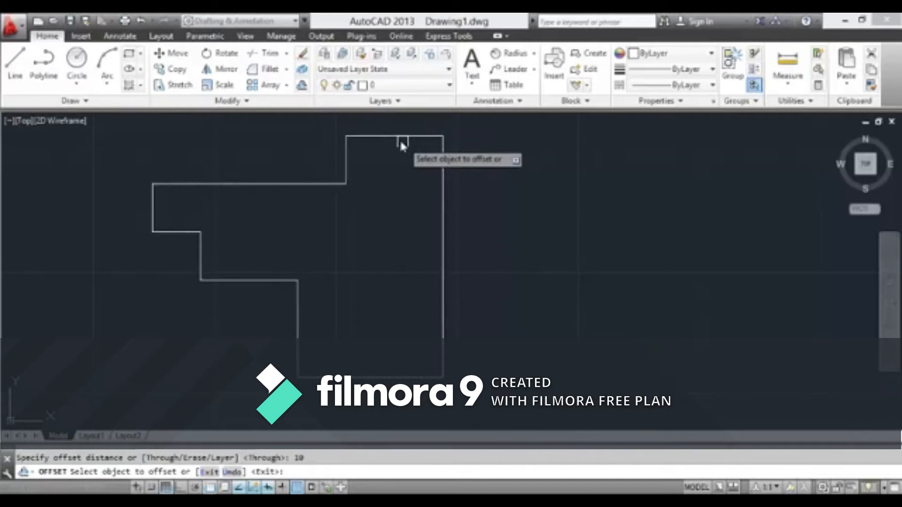
{"action": "left_click", "coordinate": [399, 137]}
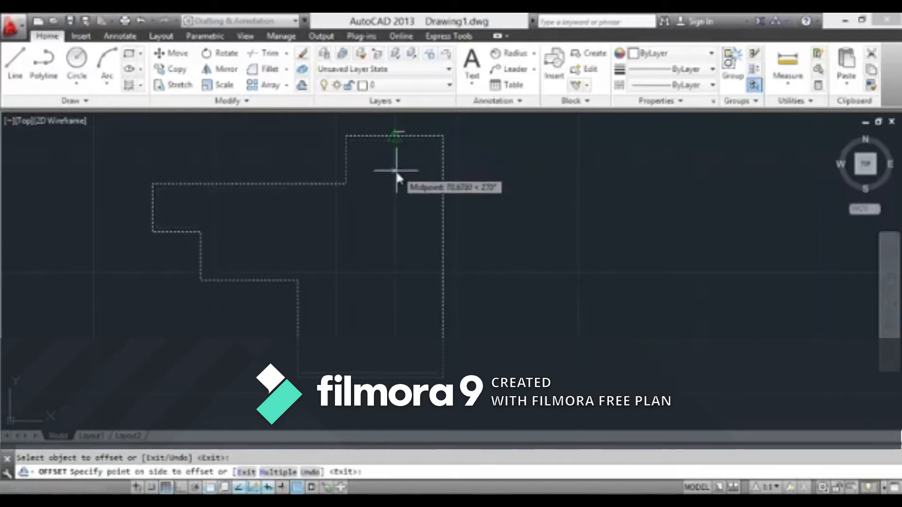
{"action": "left_click", "coordinate": [392, 192]}
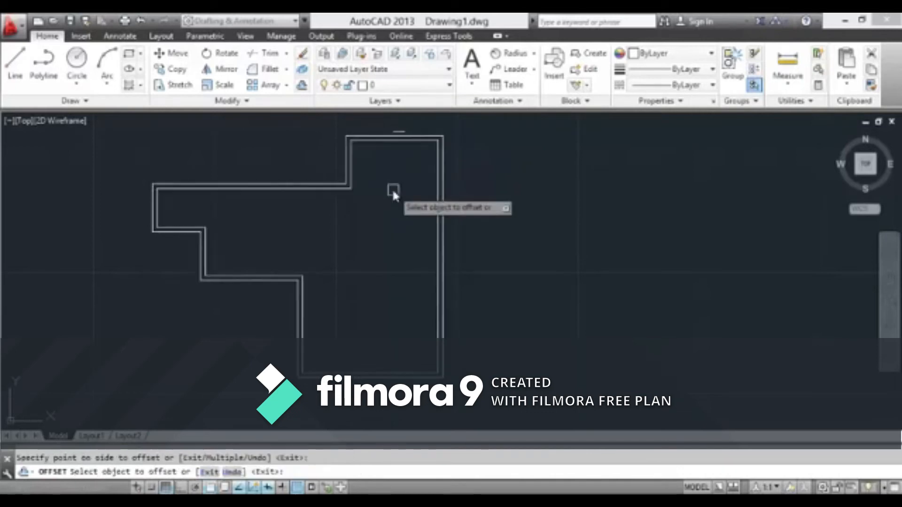
{"action": "scroll", "coordinate": [308, 203], "scroll_direction": "up", "scroll_amount": 2}
{"action": "middle_click_drag", "start_coordinate": [215, 226], "coordinate": [419, 243]}
{"action": "key", "text": "Escape"}
Examine the corners and spacing between the second stepped outline and its inner offset copy
{"action": "scroll", "coordinate": [221, 210], "scroll_direction": "up", "scroll_amount": 3}
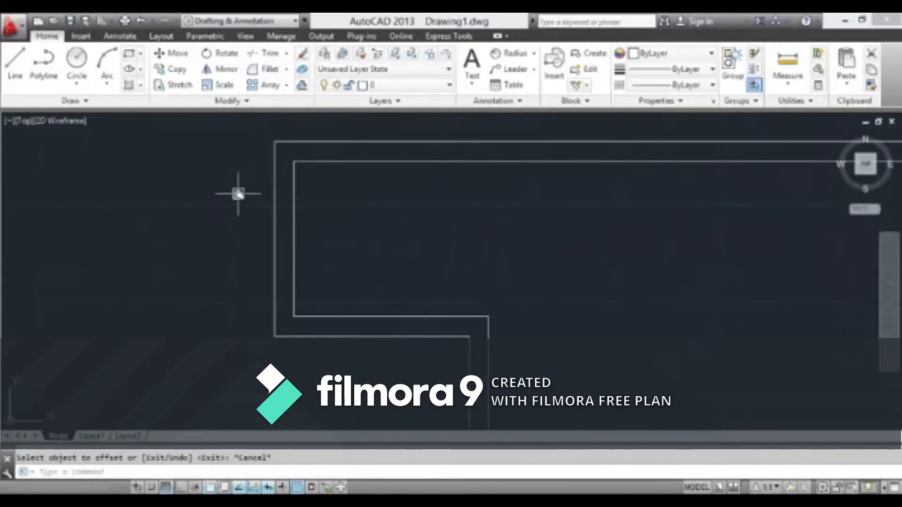
{"action": "scroll", "coordinate": [298, 174], "scroll_direction": "down", "scroll_amount": 6}
{"action": "scroll", "coordinate": [380, 277], "scroll_direction": "up", "scroll_amount": 3}
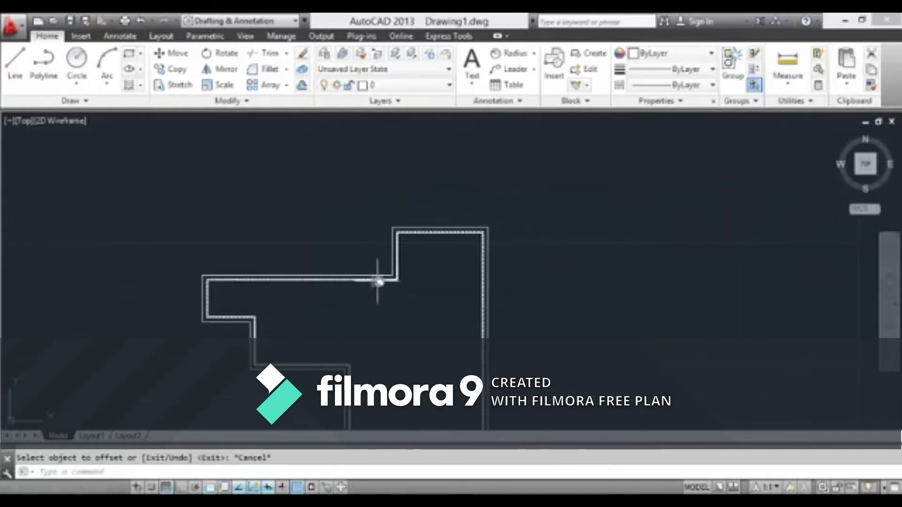
{"action": "scroll", "coordinate": [388, 277], "scroll_direction": "down", "scroll_amount": 4}
{"action": "scroll", "coordinate": [408, 258], "scroll_direction": "up", "scroll_amount": 2}
{"action": "scroll", "coordinate": [411, 206], "scroll_direction": "down", "scroll_amount": 2}
{"action": "scroll", "coordinate": [404, 235], "scroll_direction": "up", "scroll_amount": 5}
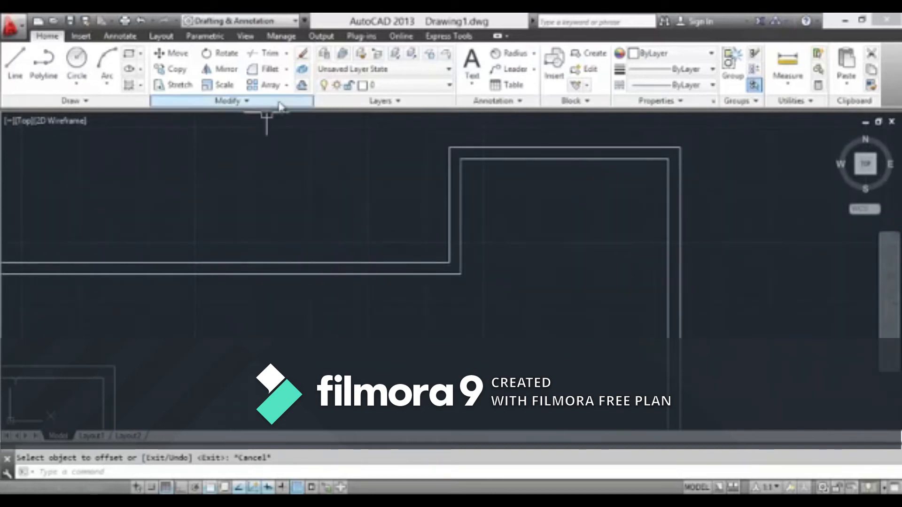
{"action": "left_click", "coordinate": [303, 86]}
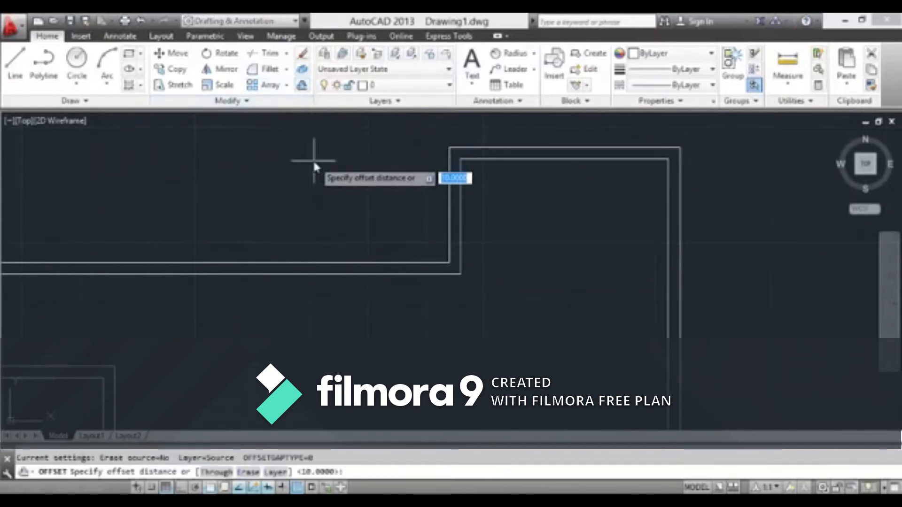
{"action": "type", "text": "10"}
{"action": "key", "text": "Return"}
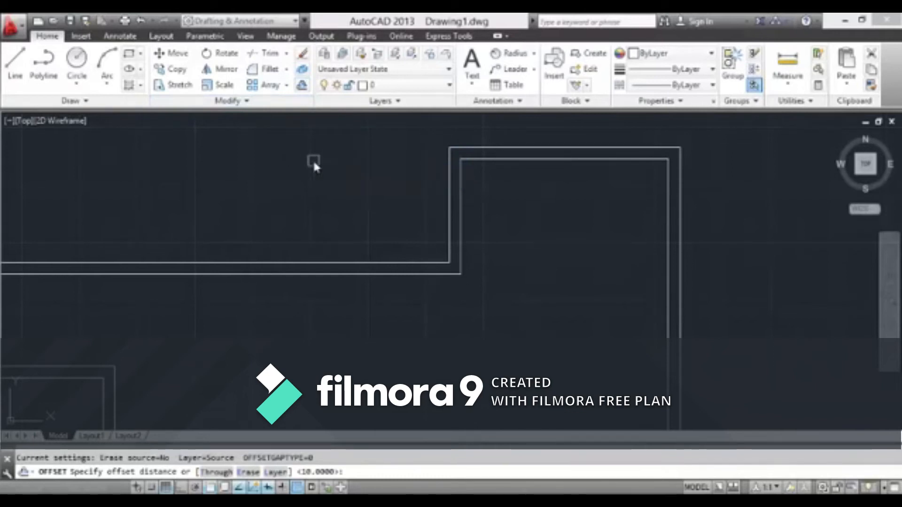
{"action": "key", "text": "Escape"}
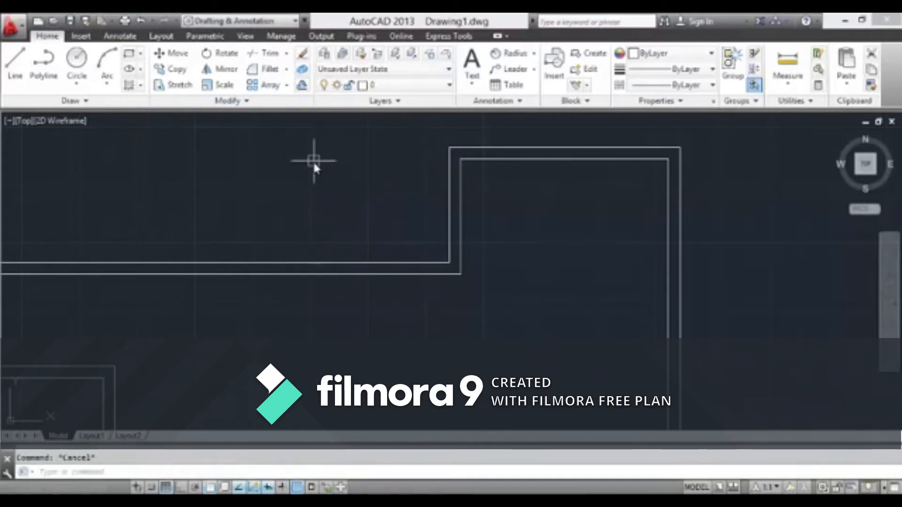
Offset the original second stepped outline outward by a distance of 20
{"action": "left_click", "coordinate": [303, 86]}
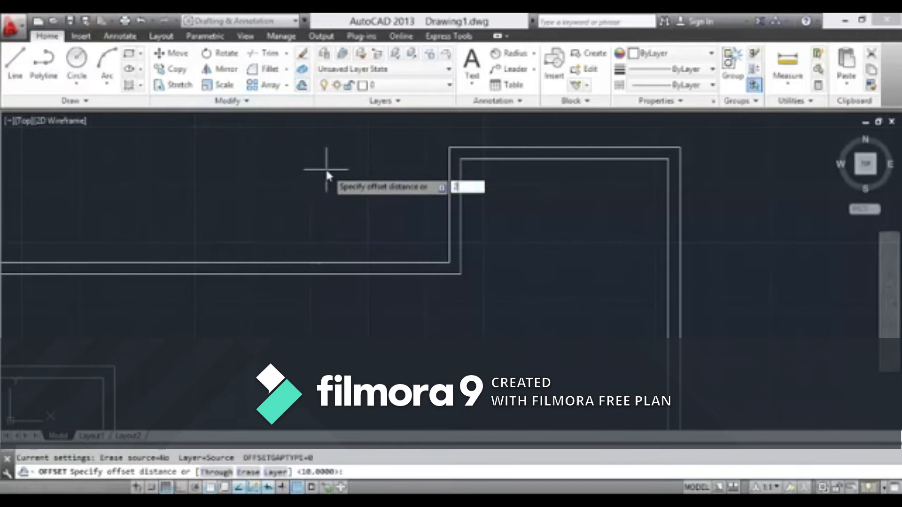
{"action": "key", "text": "Return"}
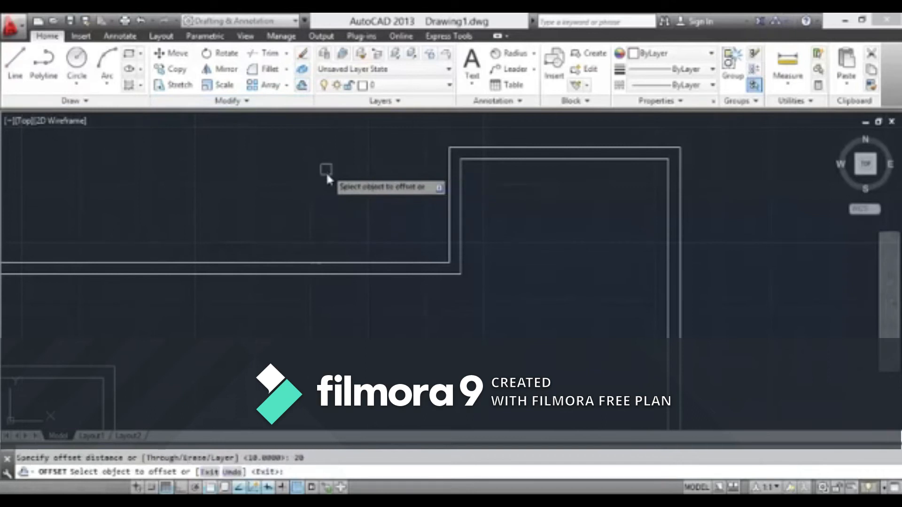
{"action": "left_click", "coordinate": [358, 267]}
{"action": "left_click", "coordinate": [346, 188]}
{"action": "scroll", "coordinate": [376, 225], "scroll_direction": "down", "scroll_amount": 5}
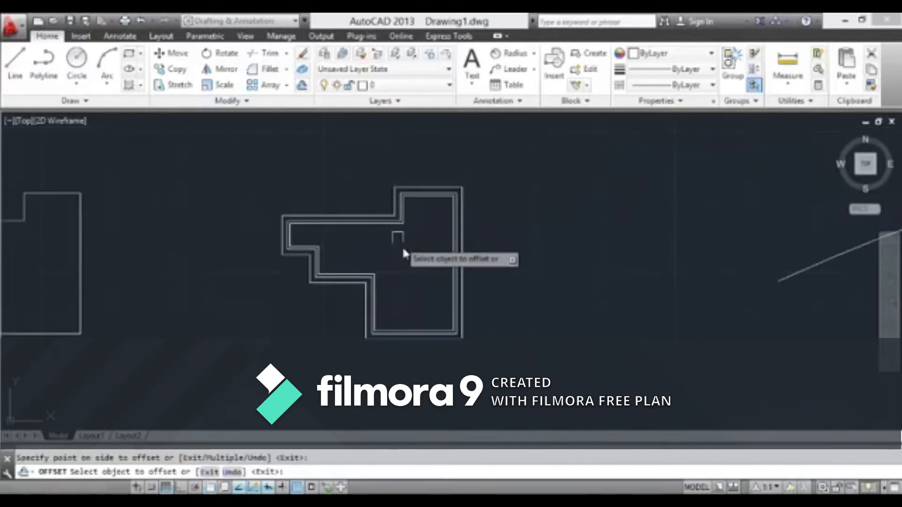
End the Offset command and examine the second stepped outline with its inner and outer offset copies
{"action": "key", "text": "Escape"}
{"action": "scroll", "coordinate": [272, 259], "scroll_direction": "up", "scroll_amount": 3}
{"action": "scroll", "coordinate": [301, 207], "scroll_direction": "up", "scroll_amount": 3}
{"action": "scroll", "coordinate": [303, 211], "scroll_direction": "down", "scroll_amount": 6}
{"action": "middle_click_drag", "start_coordinate": [304, 210], "coordinate": [322, 240]}
{"action": "scroll", "coordinate": [324, 242], "scroll_direction": "up", "scroll_amount": 4}
{"action": "scroll", "coordinate": [312, 263], "scroll_direction": "down", "scroll_amount": 4}
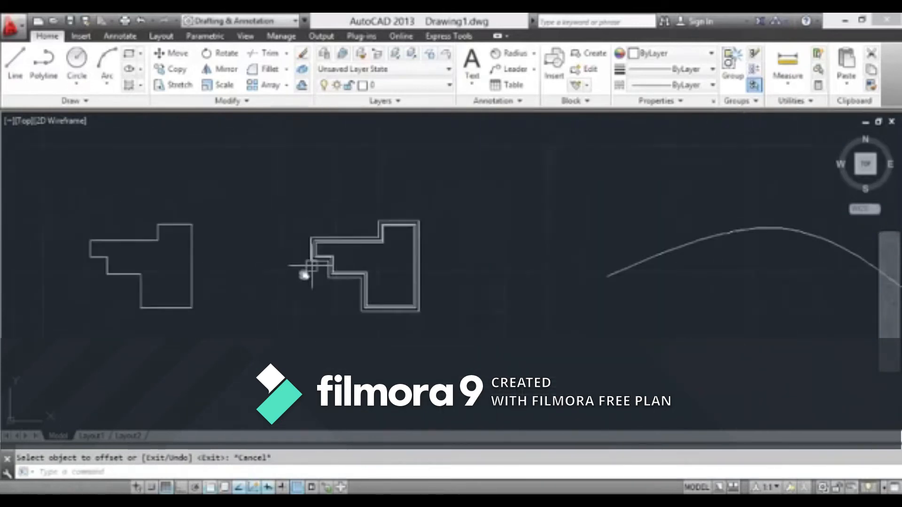
{"action": "middle_click_drag", "start_coordinate": [306, 273], "coordinate": [451, 246]}
{"action": "left_click", "coordinate": [304, 88]}
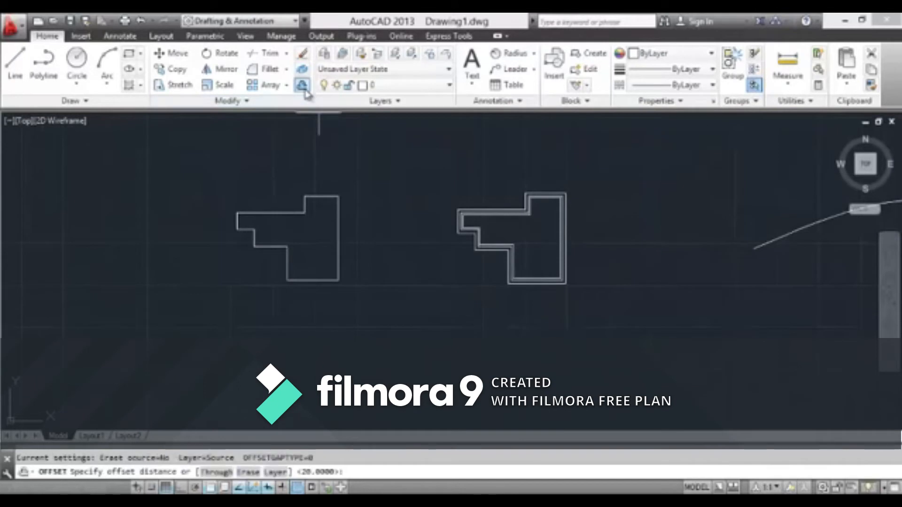
{"action": "key", "text": "Escape"}
Close the Internet Download Manager warning and finish the open selection window around the second stepped outline
{"action": "scroll", "coordinate": [467, 238], "scroll_direction": "up", "scroll_amount": 4}
{"action": "scroll", "coordinate": [375, 280], "scroll_direction": "down", "scroll_amount": 6}
{"action": "scroll", "coordinate": [374, 280], "scroll_direction": "up", "scroll_amount": 5}
{"action": "left_click", "coordinate": [595, 214]}
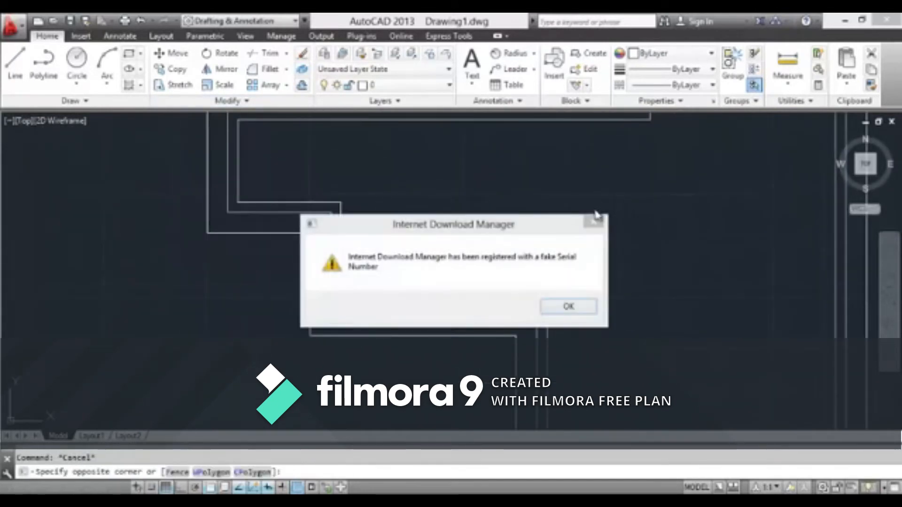
{"action": "left_click", "coordinate": [594, 222]}
{"action": "scroll", "coordinate": [540, 210], "scroll_direction": "down", "scroll_amount": 5}
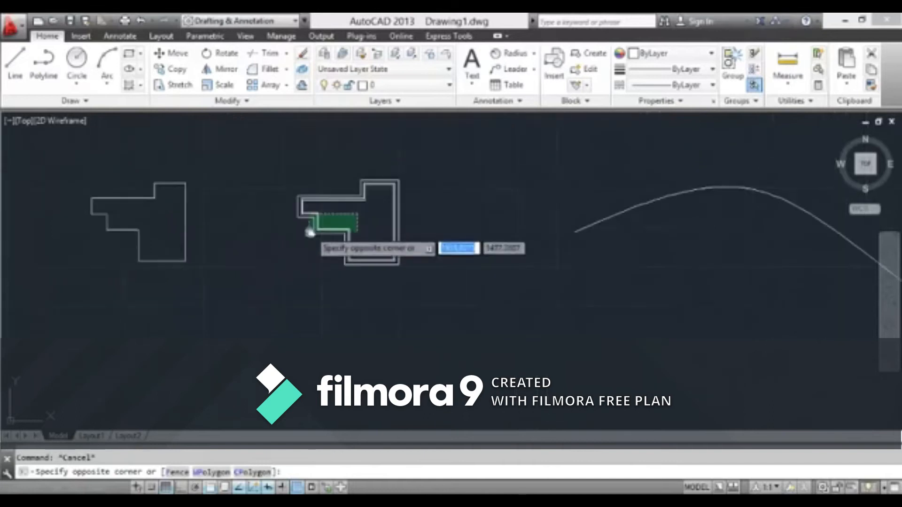
{"action": "left_click", "coordinate": [413, 186]}
Examine the first stepped outline, select its long vertical right edge to check it, and clear the selection
{"action": "scroll", "coordinate": [387, 251], "scroll_direction": "up", "scroll_amount": 4}
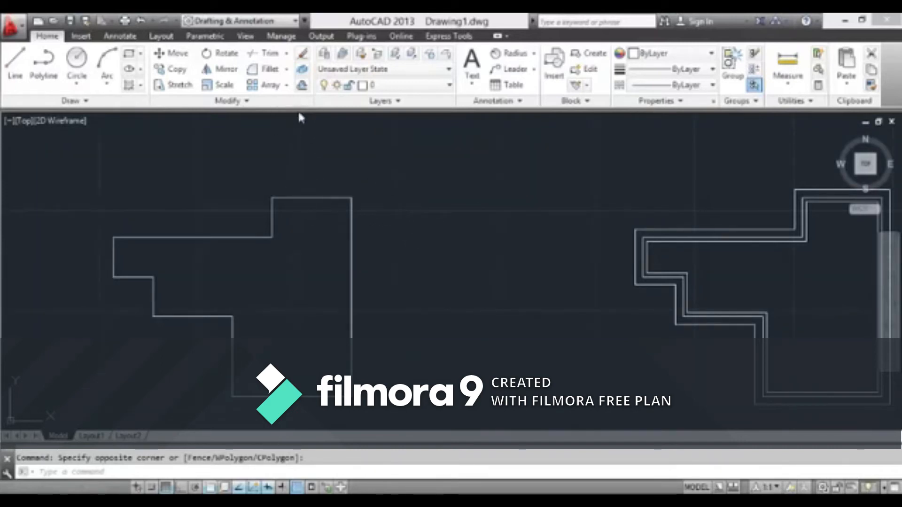
{"action": "scroll", "coordinate": [319, 197], "scroll_direction": "down", "scroll_amount": 5}
{"action": "scroll", "coordinate": [372, 204], "scroll_direction": "up", "scroll_amount": 5}
{"action": "middle_click_drag", "start_coordinate": [373, 222], "coordinate": [386, 177]}
{"action": "scroll", "coordinate": [385, 176], "scroll_direction": "up", "scroll_amount": 2}
{"action": "scroll", "coordinate": [385, 176], "scroll_direction": "down", "scroll_amount": 2}
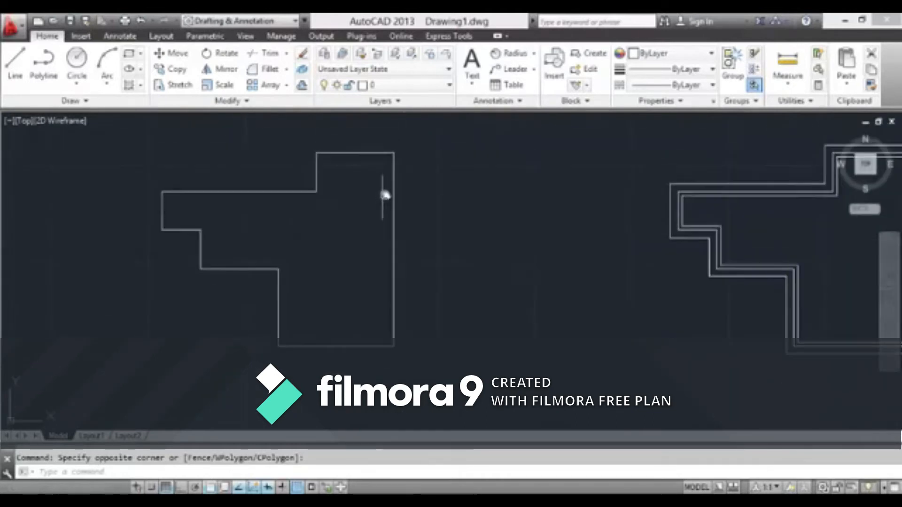
{"action": "scroll", "coordinate": [386, 177], "scroll_direction": "up", "scroll_amount": 2}
{"action": "left_click", "coordinate": [394, 182]}
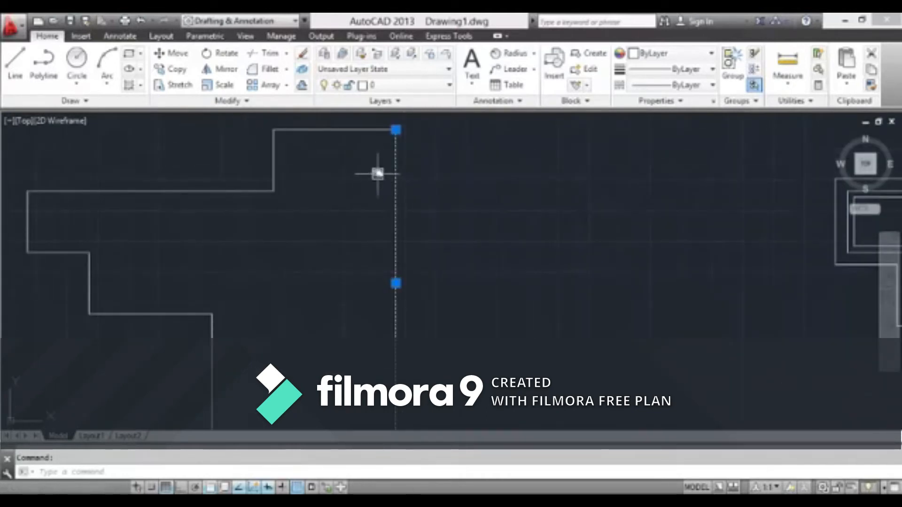
{"action": "key", "text": "Escape"}
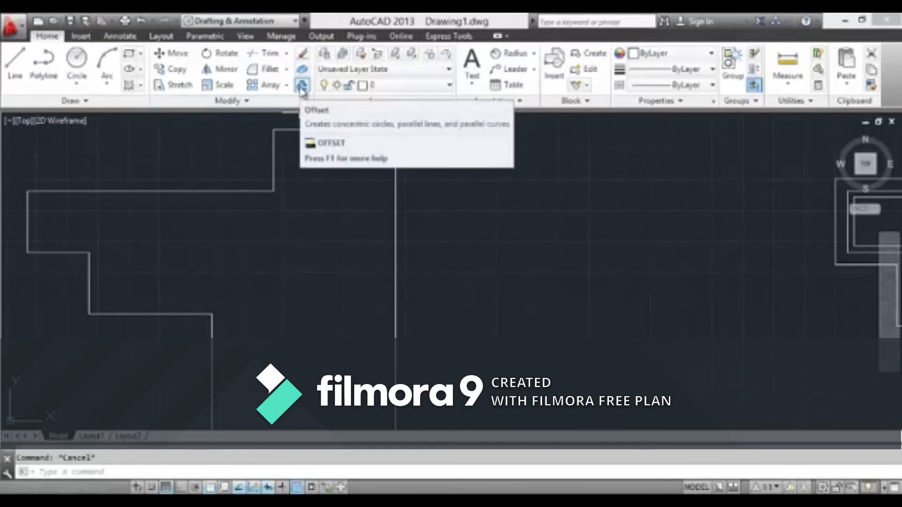
Offset the long vertical right edge of the first stepped outline inward by 10 and end the Offset command
{"action": "left_click", "coordinate": [302, 87]}
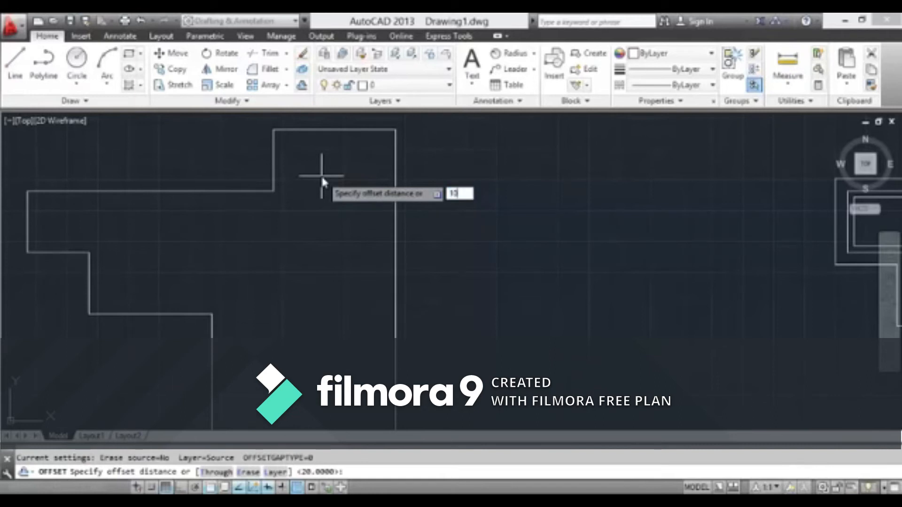
{"action": "key", "text": "Return"}
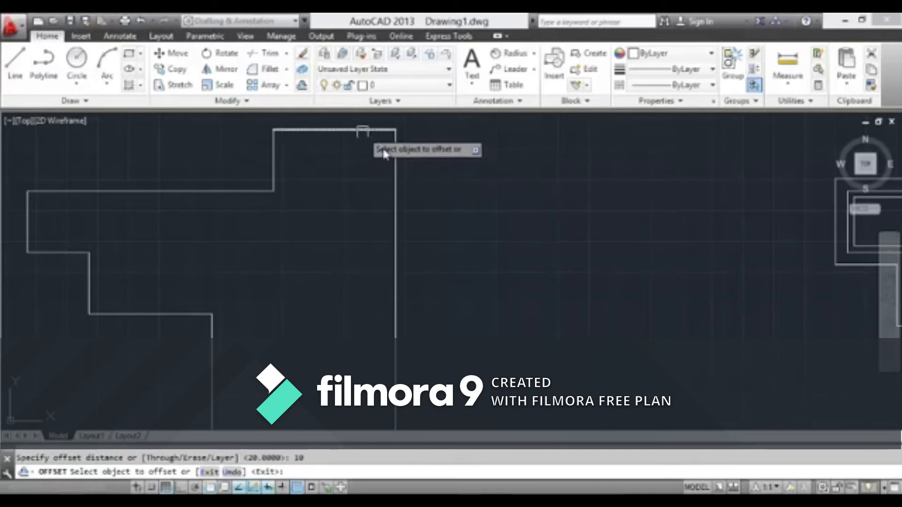
{"action": "left_click", "coordinate": [394, 164]}
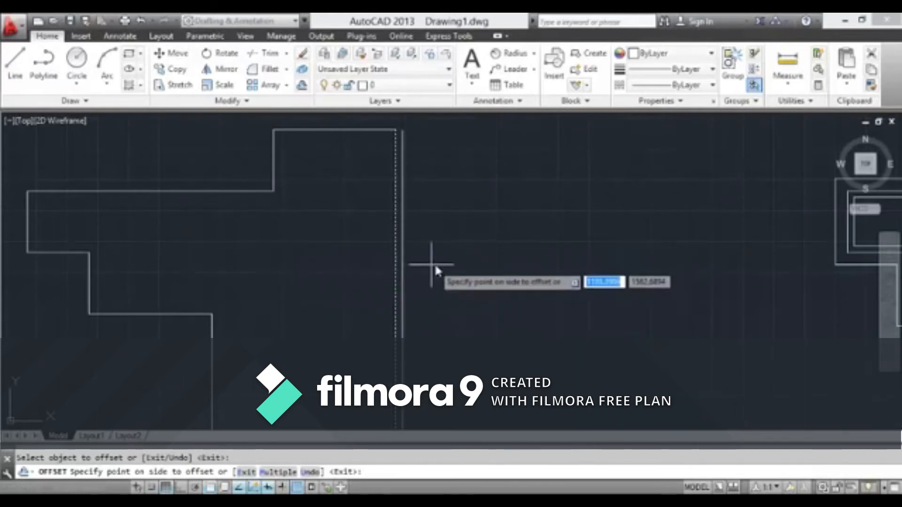
{"action": "left_click", "coordinate": [201, 258]}
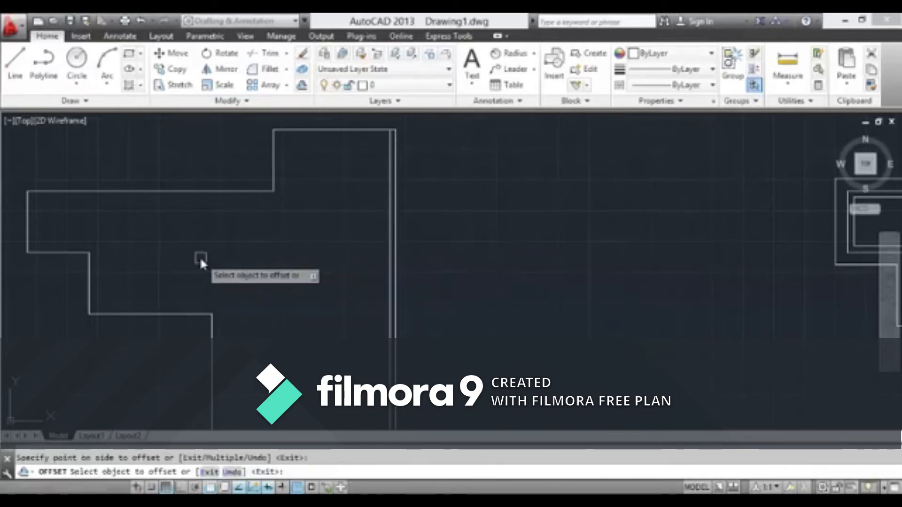
{"action": "scroll", "coordinate": [396, 122], "scroll_direction": "up", "scroll_amount": 8}
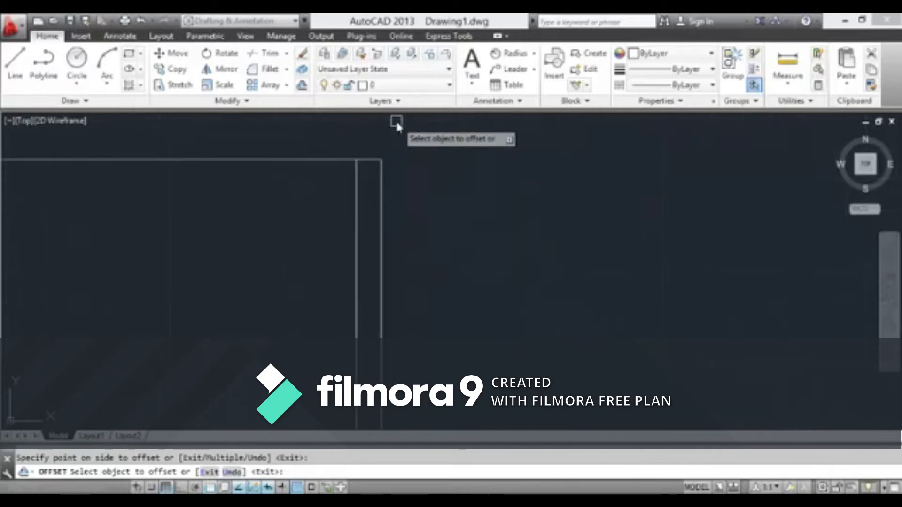
{"action": "key", "text": "Escape"}
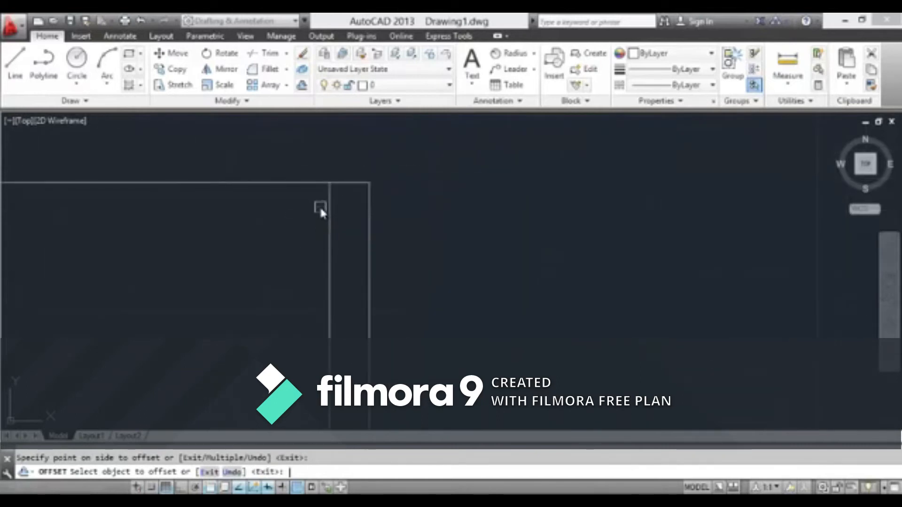
Offset the top horizontal edge of the first stepped outline inward by 20 and end the Offset command
{"action": "scroll", "coordinate": [365, 228], "scroll_direction": "down", "scroll_amount": 5}
{"action": "mouse_move", "coordinate": [393, 228]}
{"action": "middle_mouse_down"}
{"action": "mouse_move", "coordinate": [421, 203]}
{"action": "mouse_move", "coordinate": [457, 142]}
{"action": "middle_mouse_up"}
{"action": "scroll", "coordinate": [436, 220], "scroll_direction": "up", "scroll_amount": 5}
{"action": "scroll", "coordinate": [435, 219], "scroll_direction": "down", "scroll_amount": 9}
{"action": "scroll", "coordinate": [377, 235], "scroll_direction": "up", "scroll_amount": 5}
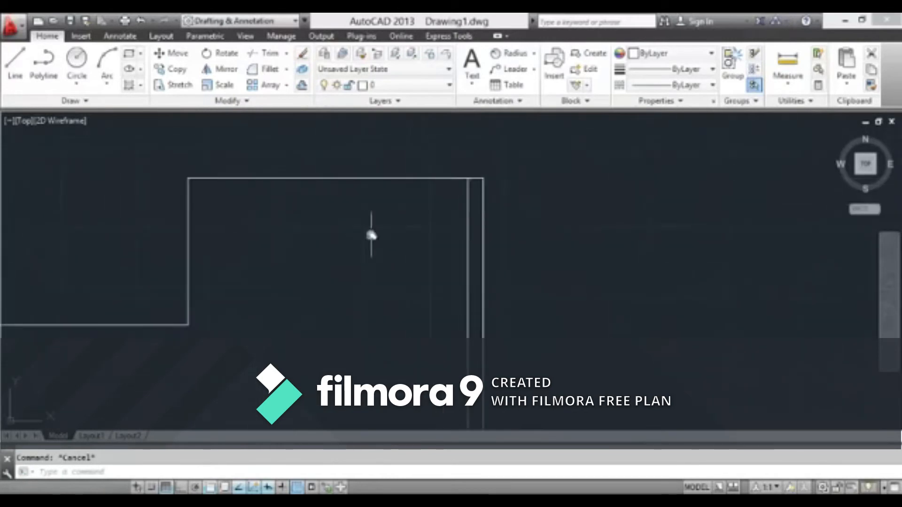
{"action": "left_click", "coordinate": [302, 85]}
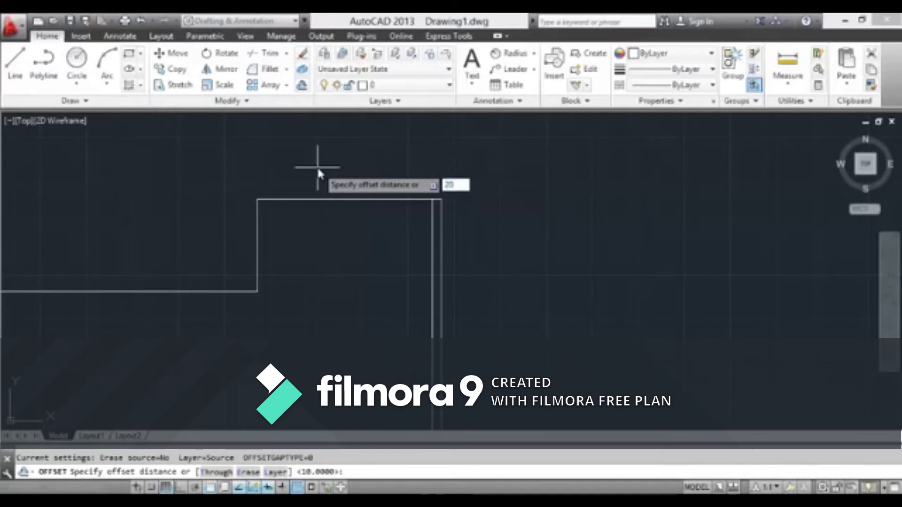
{"action": "type", "text": "20"}
{"action": "key", "text": "Return"}
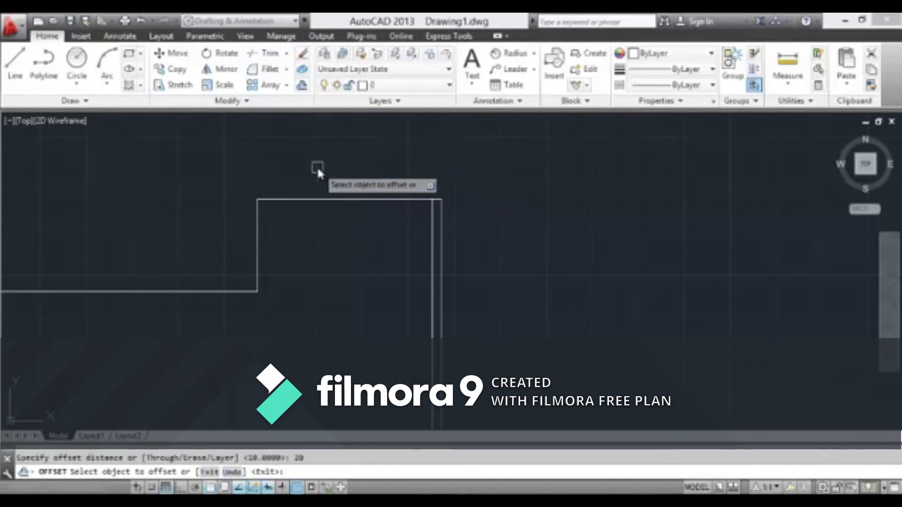
{"action": "left_click", "coordinate": [333, 198]}
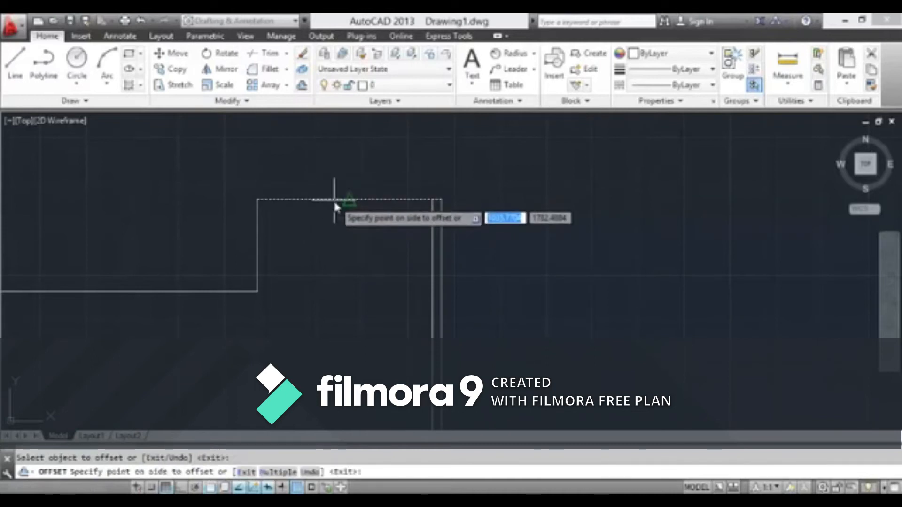
{"action": "left_click", "coordinate": [334, 243]}
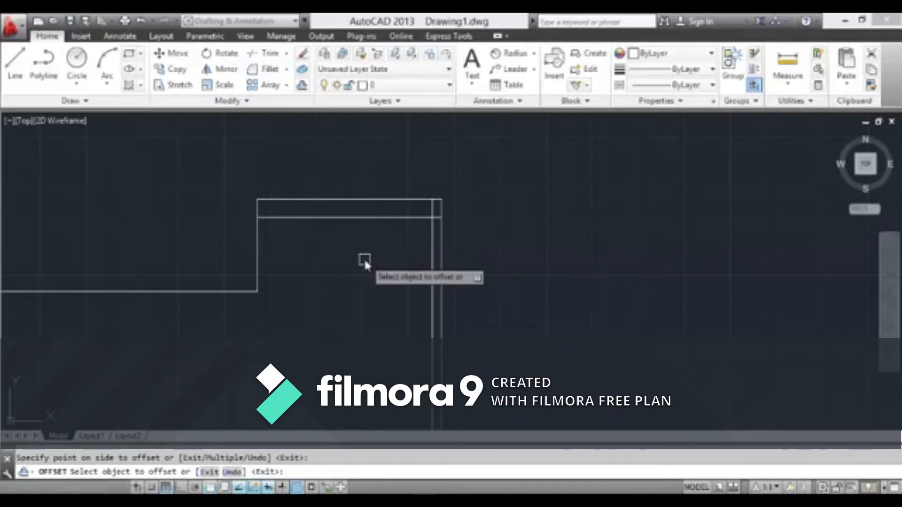
{"action": "key", "text": "Return"}
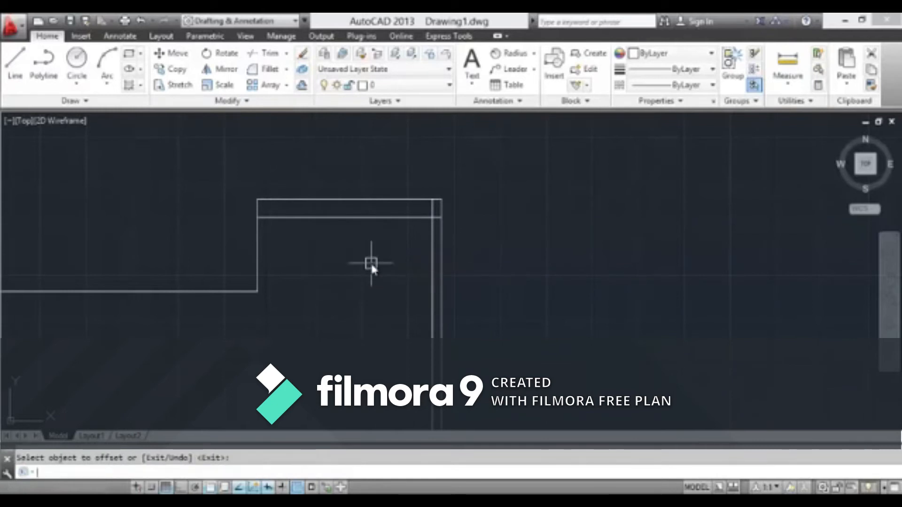
{"action": "key", "text": "Escape"}
Examine the two offset lines in the first stepped outline and their crossing near its upper right corner
{"action": "scroll", "coordinate": [371, 263], "scroll_direction": "down", "scroll_amount": 6}
{"action": "middle_click_drag", "start_coordinate": [383, 251], "coordinate": [442, 187]}
{"action": "scroll", "coordinate": [427, 273], "scroll_direction": "up", "scroll_amount": 2}
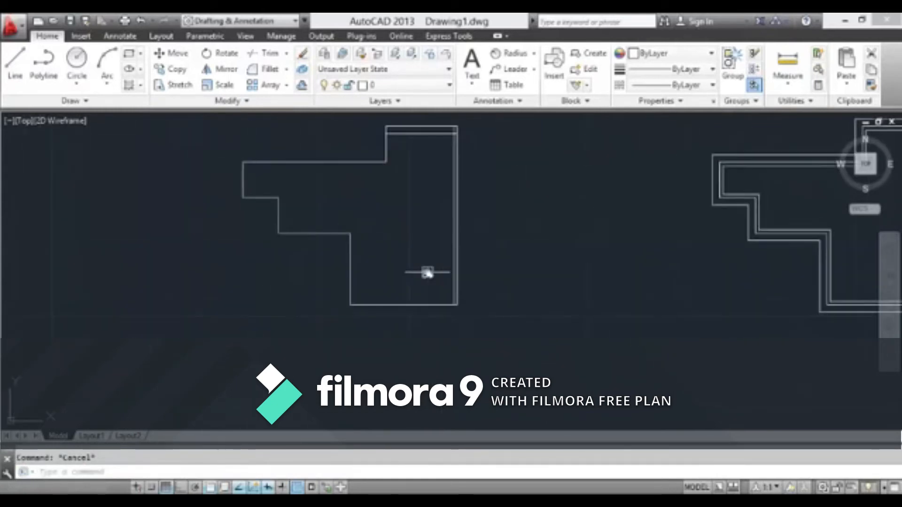
{"action": "scroll", "coordinate": [435, 280], "scroll_direction": "up", "scroll_amount": 2}
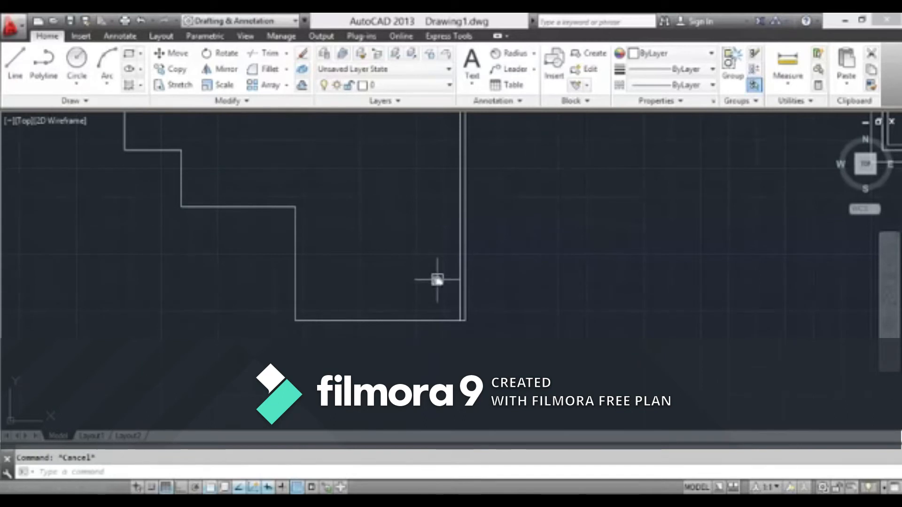
{"action": "scroll", "coordinate": [432, 260], "scroll_direction": "down", "scroll_amount": 2}
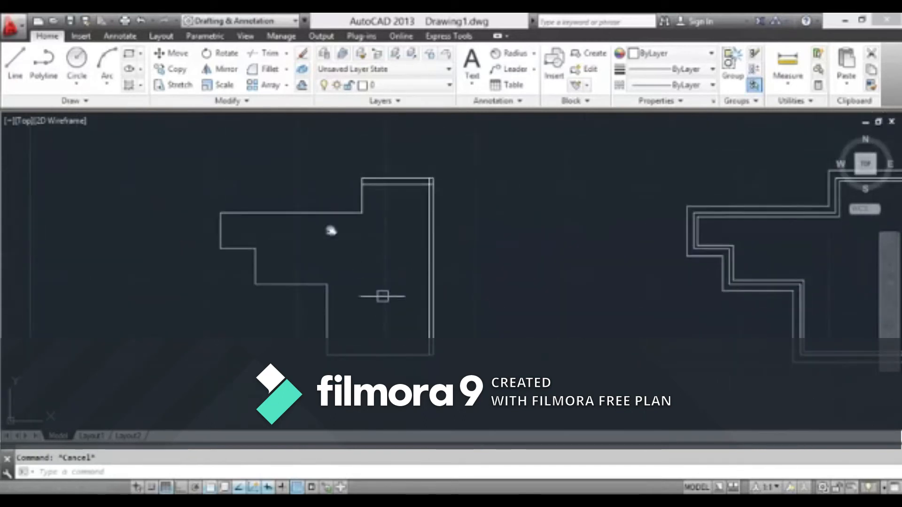
{"action": "scroll", "coordinate": [392, 153], "scroll_direction": "up", "scroll_amount": 3}
{"action": "scroll", "coordinate": [329, 179], "scroll_direction": "down", "scroll_amount": 3}
{"action": "scroll", "coordinate": [300, 151], "scroll_direction": "up", "scroll_amount": 5}
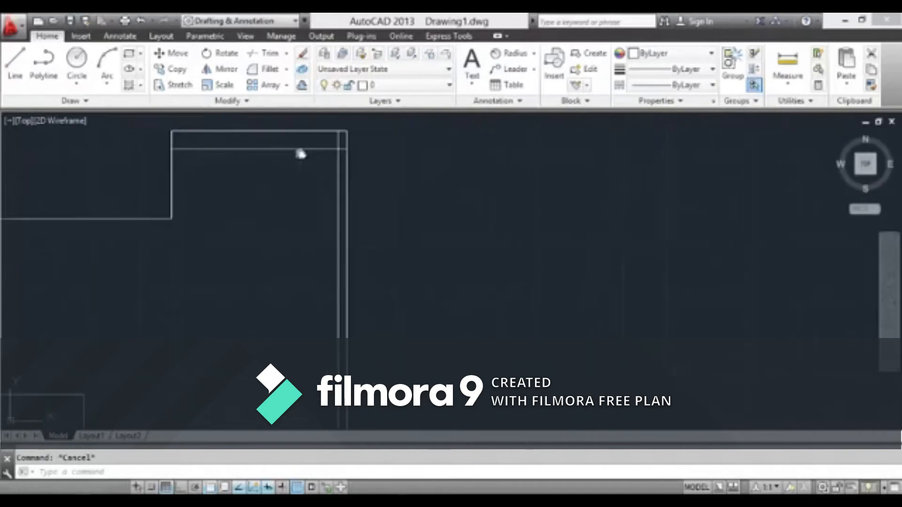
{"action": "scroll", "coordinate": [330, 203], "scroll_direction": "down", "scroll_amount": 6}
{"action": "mouse_move", "coordinate": [332, 204]}
{"action": "middle_mouse_down"}
{"action": "mouse_move", "coordinate": [395, 179]}
{"action": "mouse_move", "coordinate": [398, 208]}
{"action": "mouse_move", "coordinate": [357, 262]}
{"action": "middle_mouse_up"}
{"action": "scroll", "coordinate": [388, 187], "scroll_direction": "up", "scroll_amount": 3}
{"action": "scroll", "coordinate": [388, 190], "scroll_direction": "down", "scroll_amount": 3}
{"action": "scroll", "coordinate": [407, 152], "scroll_direction": "up", "scroll_amount": 6}
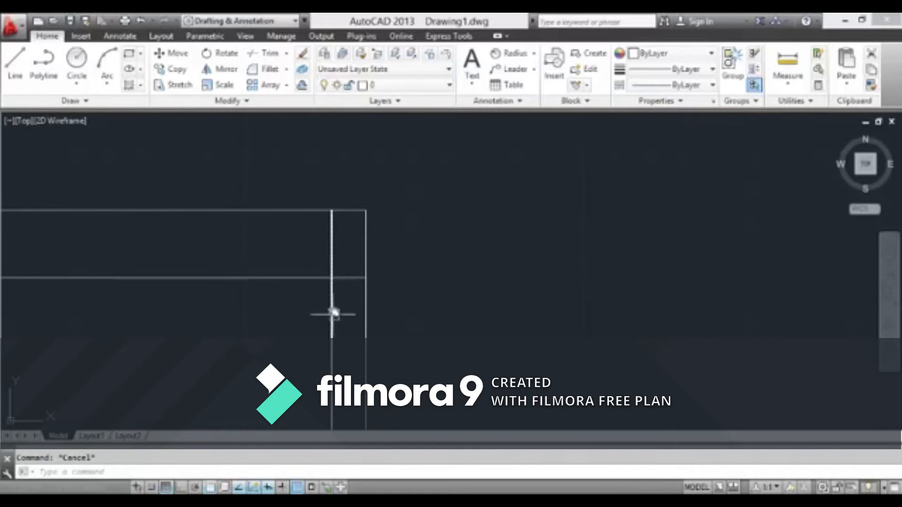
{"action": "left_click", "coordinate": [332, 292]}
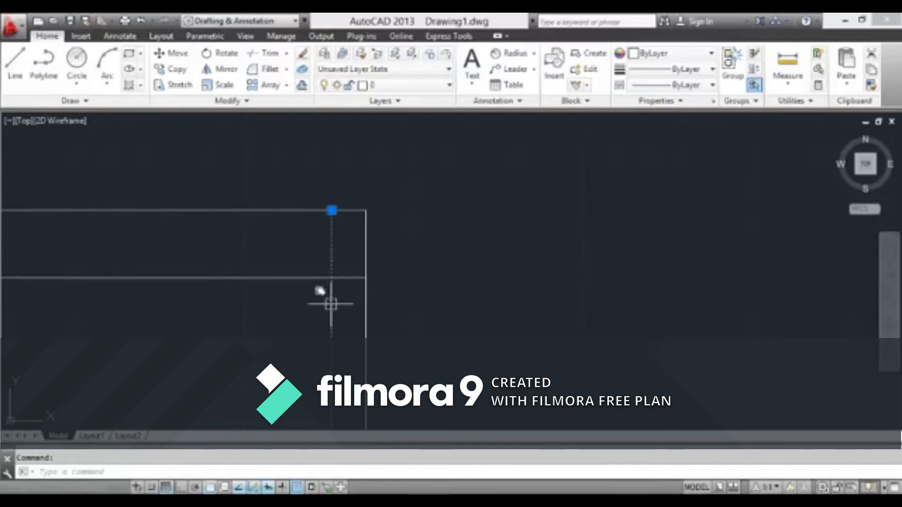
{"action": "left_click", "coordinate": [308, 278]}
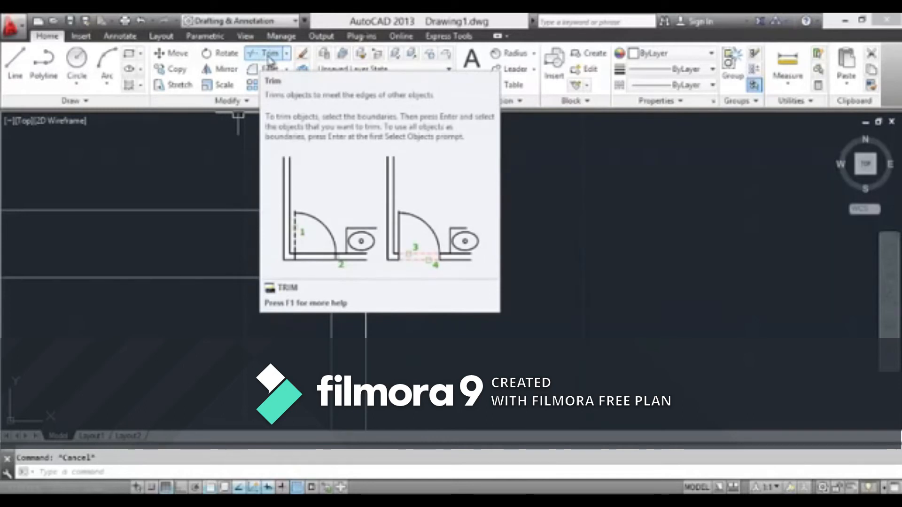
Trim the part of the inner vertical line above the horizontal offset line, using the horizontal line as cutting edge
{"action": "left_click", "coordinate": [268, 55]}
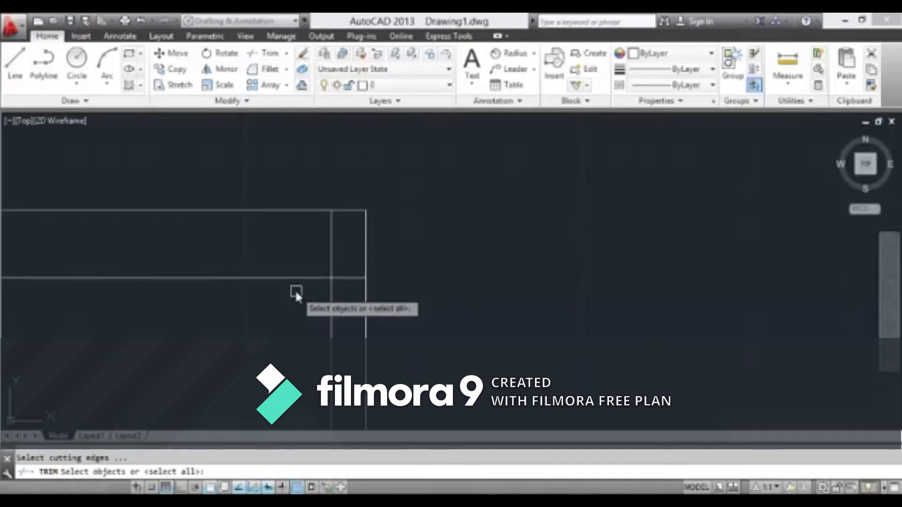
{"action": "left_click", "coordinate": [301, 278]}
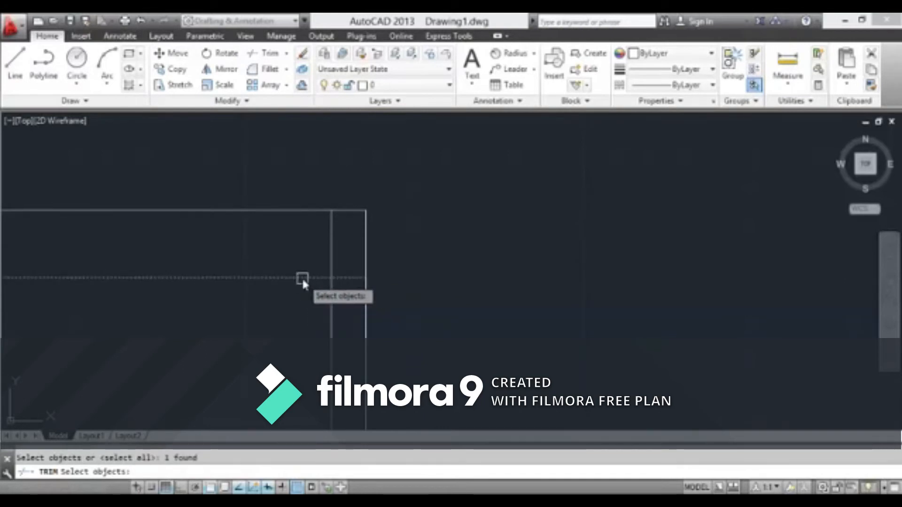
{"action": "key", "text": "Return"}
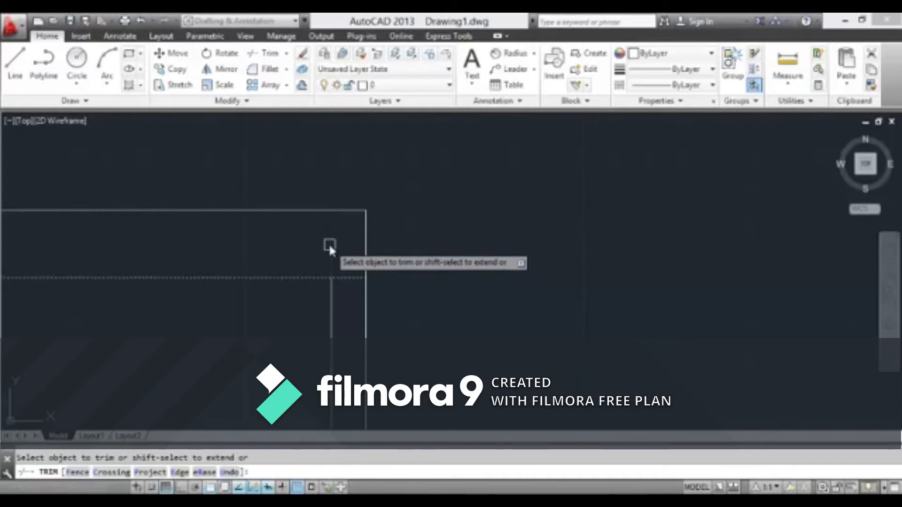
{"action": "scroll", "coordinate": [339, 283], "scroll_direction": "up", "scroll_amount": 4}
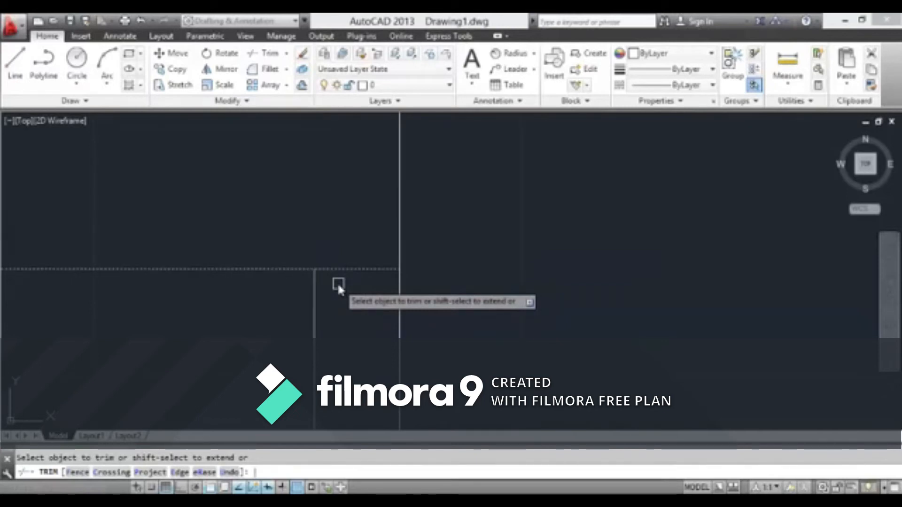
{"action": "key", "text": "Return"}
Examine where the trimmed vertical line meets the horizontal offset line near the outline's upper right corner
{"action": "scroll", "coordinate": [340, 277], "scroll_direction": "down", "scroll_amount": 5}
{"action": "mouse_move", "coordinate": [358, 309]}
{"action": "middle_mouse_down"}
{"action": "mouse_move", "coordinate": [414, 256]}
{"action": "mouse_move", "coordinate": [398, 235]}
{"action": "mouse_move", "coordinate": [478, 234]}
{"action": "middle_mouse_up"}
{"action": "scroll", "coordinate": [403, 228], "scroll_direction": "up", "scroll_amount": 3}
{"action": "scroll", "coordinate": [399, 235], "scroll_direction": "down", "scroll_amount": 2}
{"action": "scroll", "coordinate": [481, 233], "scroll_direction": "down", "scroll_amount": 4}
{"action": "scroll", "coordinate": [489, 238], "scroll_direction": "up", "scroll_amount": 5}
{"action": "mouse_move", "coordinate": [350, 219]}
{"action": "middle_mouse_down"}
{"action": "mouse_move", "coordinate": [386, 239]}
{"action": "mouse_move", "coordinate": [398, 288]}
{"action": "middle_mouse_up"}
{"action": "scroll", "coordinate": [386, 220], "scroll_direction": "up", "scroll_amount": 2}
{"action": "scroll", "coordinate": [395, 299], "scroll_direction": "up", "scroll_amount": 4}
{"action": "scroll", "coordinate": [385, 305], "scroll_direction": "down", "scroll_amount": 4}
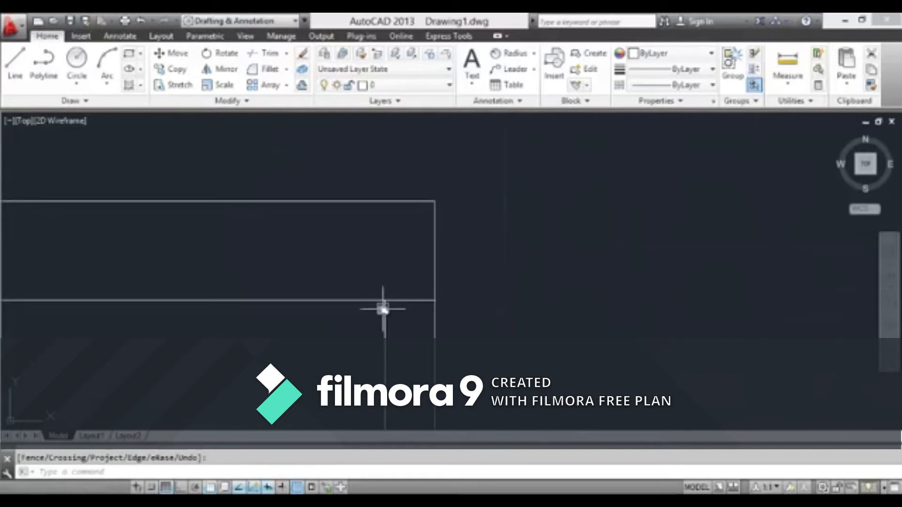
{"action": "middle_click_drag", "start_coordinate": [401, 316], "coordinate": [435, 246]}
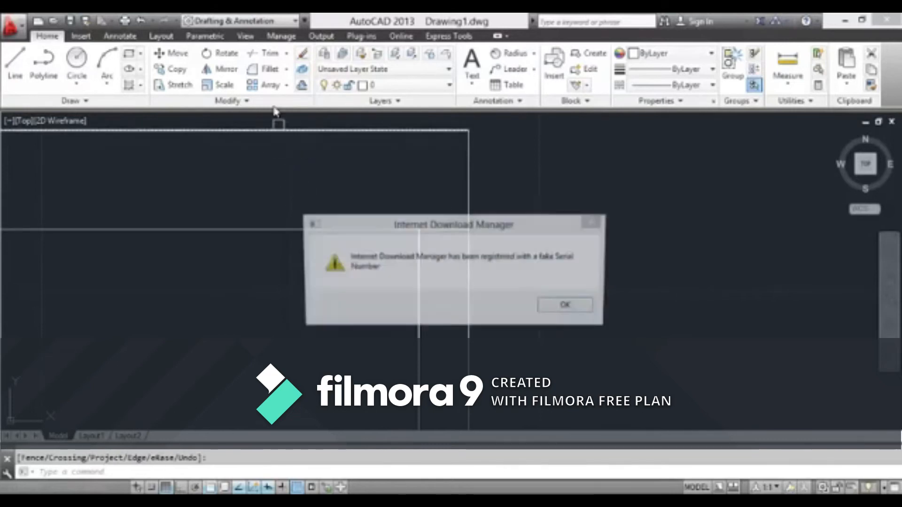
Dismiss the download manager warning and trim the horizontal offset line's overhang beyond the inner vertical line in the first stepped outline
{"action": "left_click", "coordinate": [590, 224]}
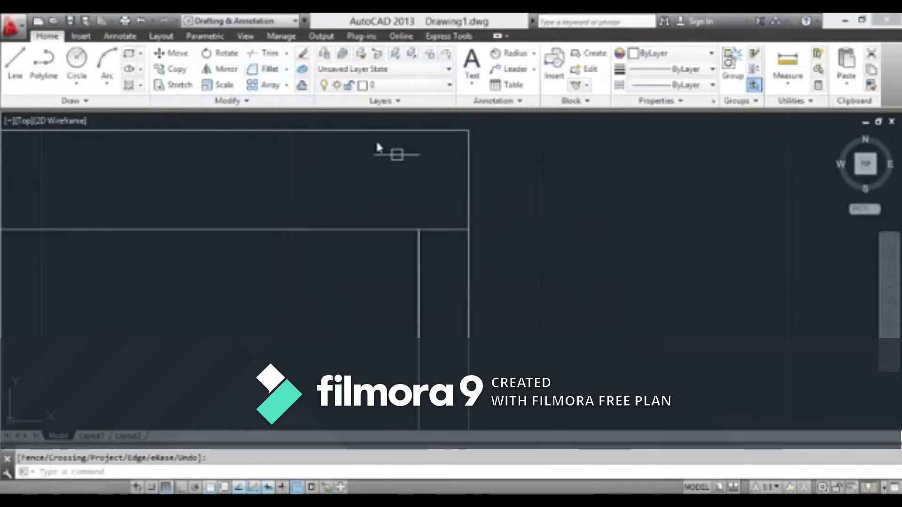
{"action": "left_click", "coordinate": [262, 54]}
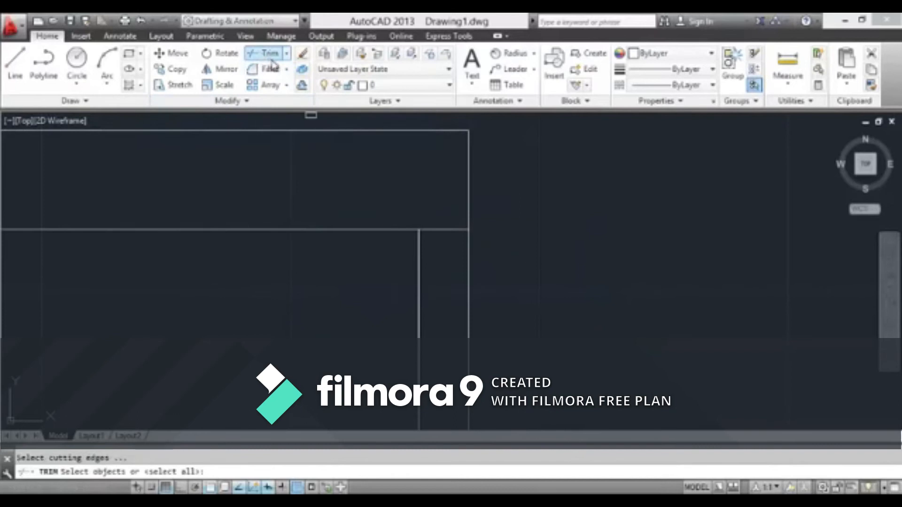
{"action": "left_click", "coordinate": [419, 249]}
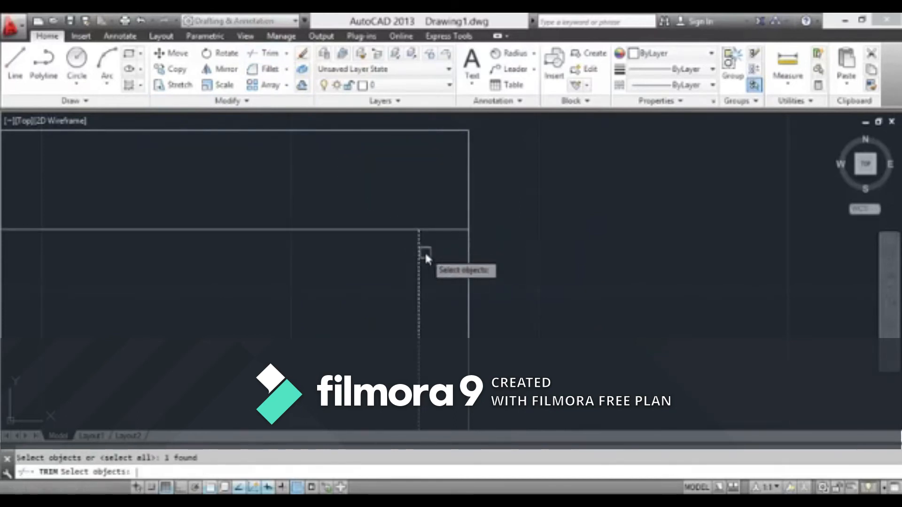
{"action": "key", "text": "Return"}
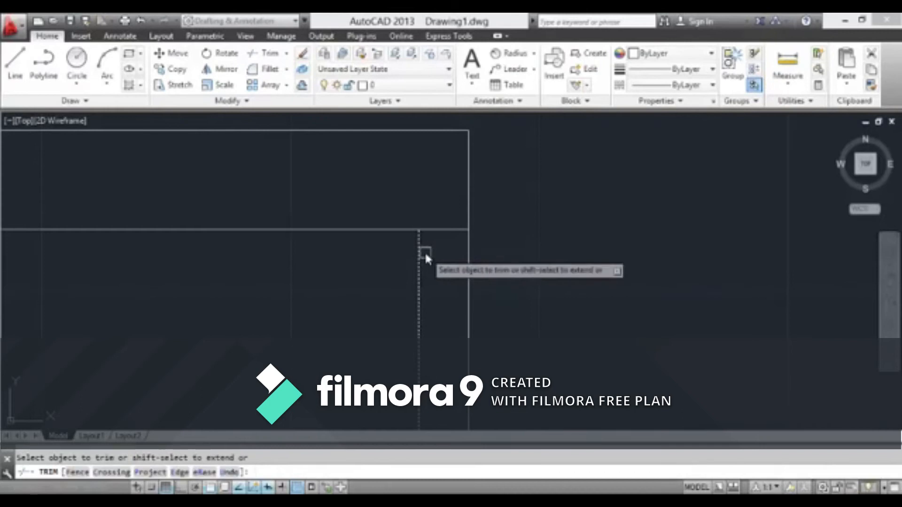
{"action": "left_click", "coordinate": [445, 233]}
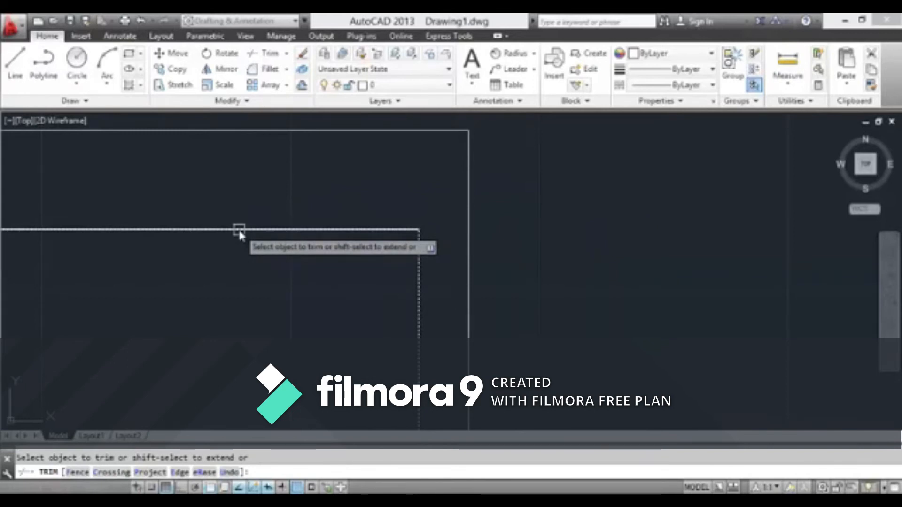
{"action": "key", "text": "Escape"}
Examine the trimmed corner of the first stepped outline and compare it with the nested offsets of the second outline
{"action": "scroll", "coordinate": [286, 230], "scroll_direction": "down", "scroll_amount": 5}
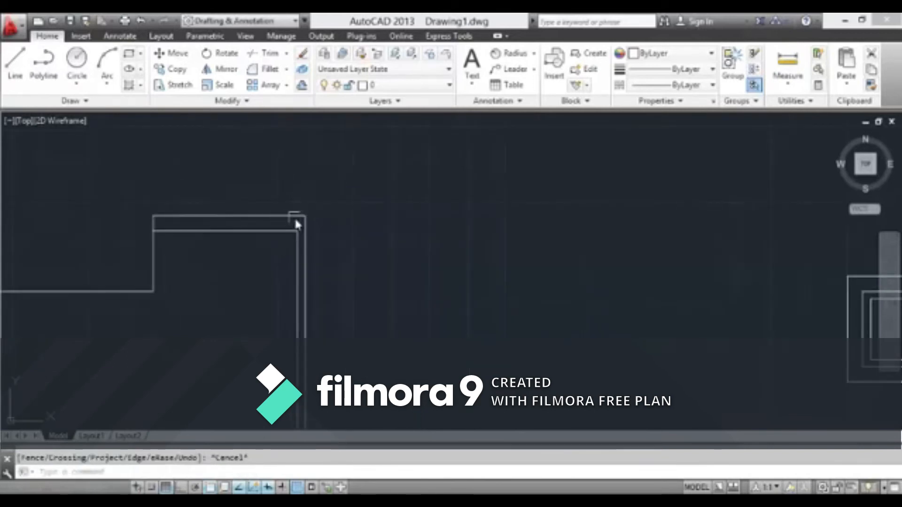
{"action": "scroll", "coordinate": [326, 181], "scroll_direction": "down", "scroll_amount": 6}
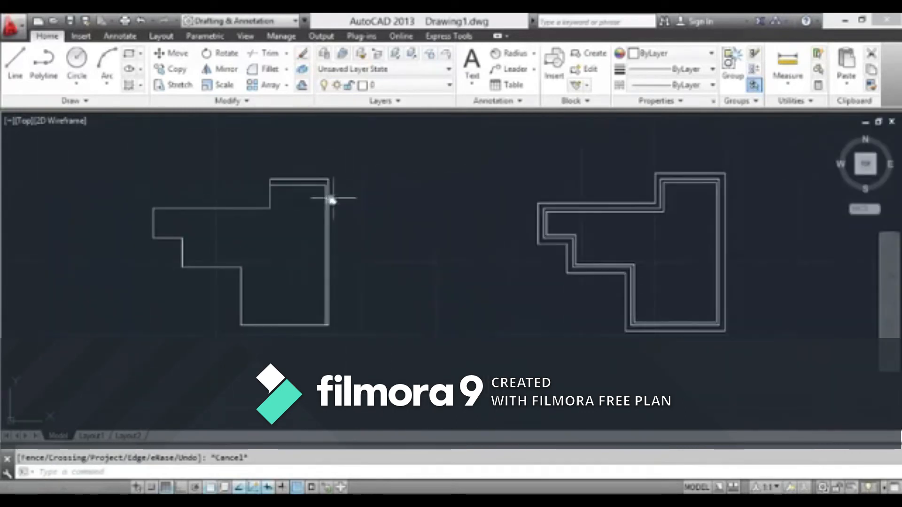
{"action": "middle_click_drag", "start_coordinate": [279, 185], "coordinate": [244, 218]}
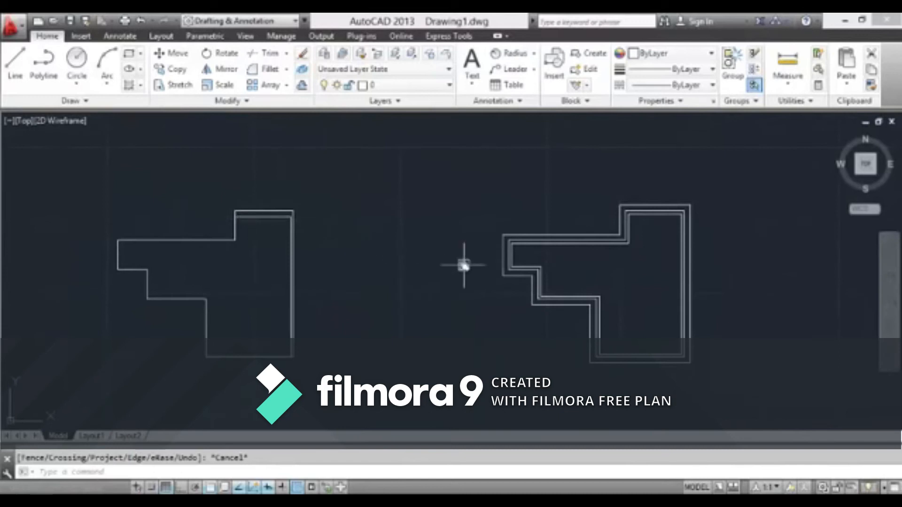
{"action": "middle_click_drag", "start_coordinate": [464, 265], "coordinate": [302, 246]}
{"action": "mouse_move", "coordinate": [145, 242]}
{"action": "middle_mouse_down"}
{"action": "mouse_move", "coordinate": [183, 267]}
{"action": "mouse_move", "coordinate": [162, 258]}
{"action": "middle_mouse_up"}
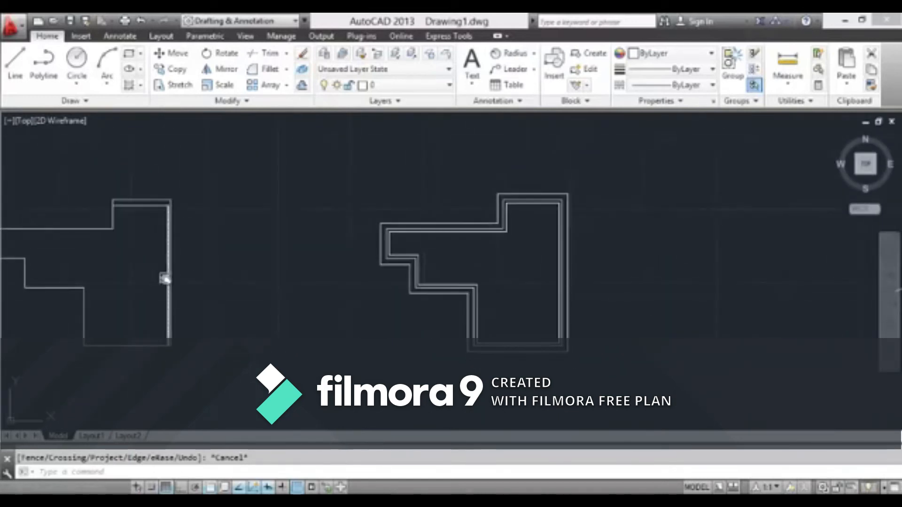
{"action": "scroll", "coordinate": [181, 115], "scroll_direction": "up", "scroll_amount": 4}
{"action": "scroll", "coordinate": [182, 137], "scroll_direction": "down", "scroll_amount": 6}
{"action": "mouse_move", "coordinate": [185, 163]}
{"action": "middle_mouse_down"}
{"action": "mouse_move", "coordinate": [328, 264]}
{"action": "mouse_move", "coordinate": [295, 226]}
{"action": "middle_mouse_up"}
{"action": "middle_click_drag", "start_coordinate": [379, 292], "coordinate": [315, 256]}
{"action": "middle_click_drag", "start_coordinate": [462, 246], "coordinate": [427, 241]}
{"action": "scroll", "coordinate": [425, 237], "scroll_direction": "up", "scroll_amount": 4}
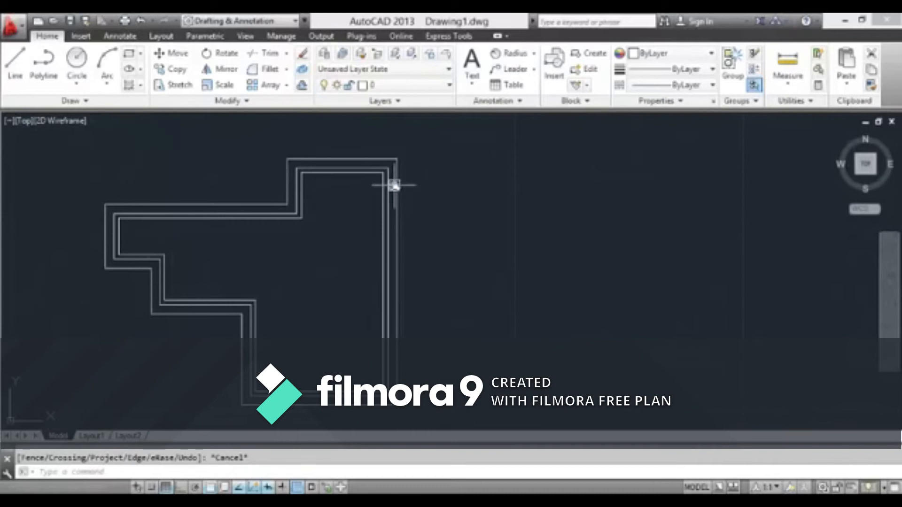
{"action": "scroll", "coordinate": [395, 185], "scroll_direction": "up", "scroll_amount": 2}
{"action": "scroll", "coordinate": [383, 193], "scroll_direction": "down", "scroll_amount": 4}
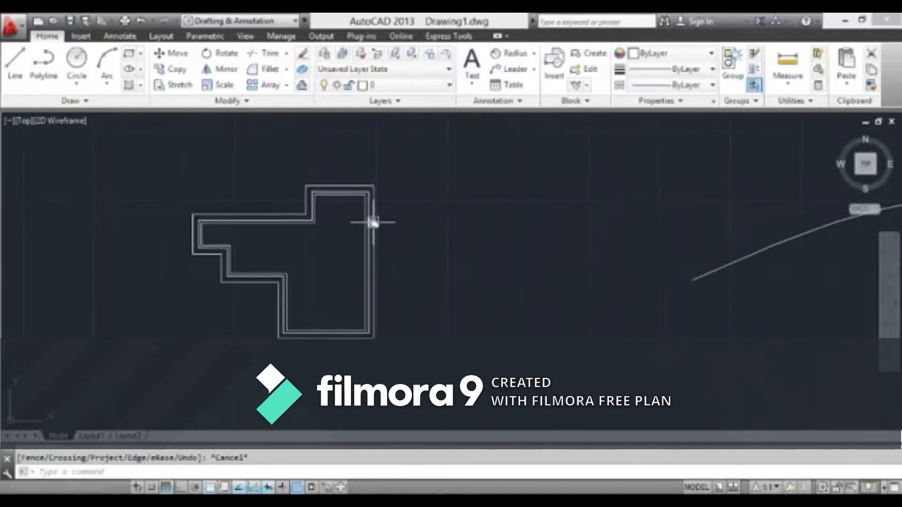
{"action": "left_click", "coordinate": [409, 161]}
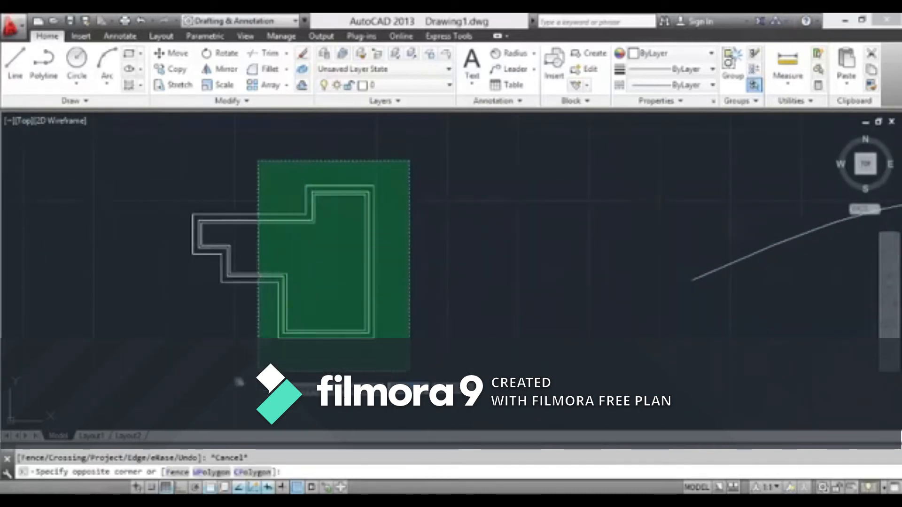
{"action": "left_click", "coordinate": [149, 376]}
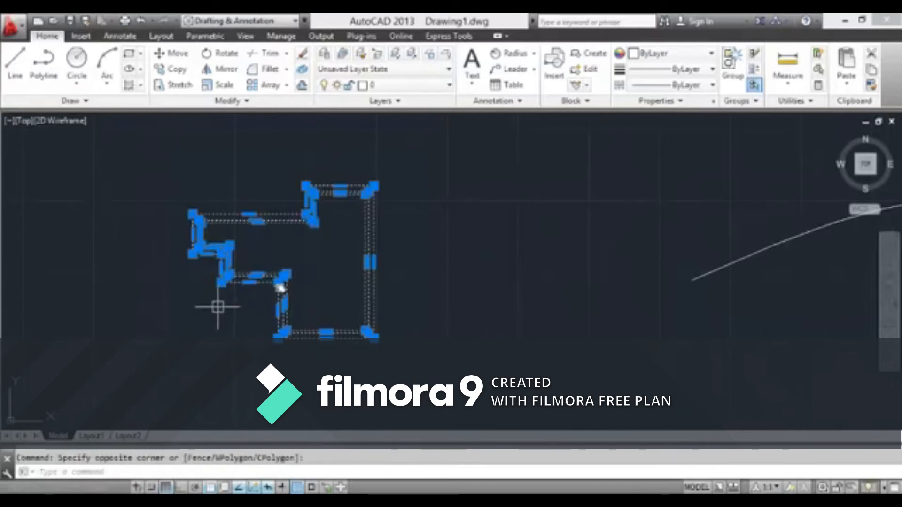
{"action": "key", "text": "Escape"}
{"action": "left_click", "coordinate": [395, 219]}
{"action": "left_click", "coordinate": [318, 273]}
{"action": "key", "text": "Escape"}
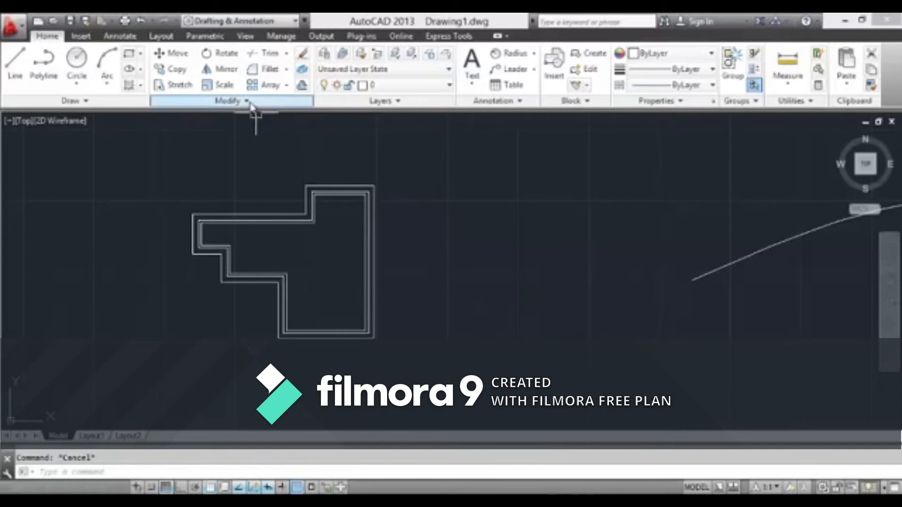
{"action": "left_click", "coordinate": [234, 77]}
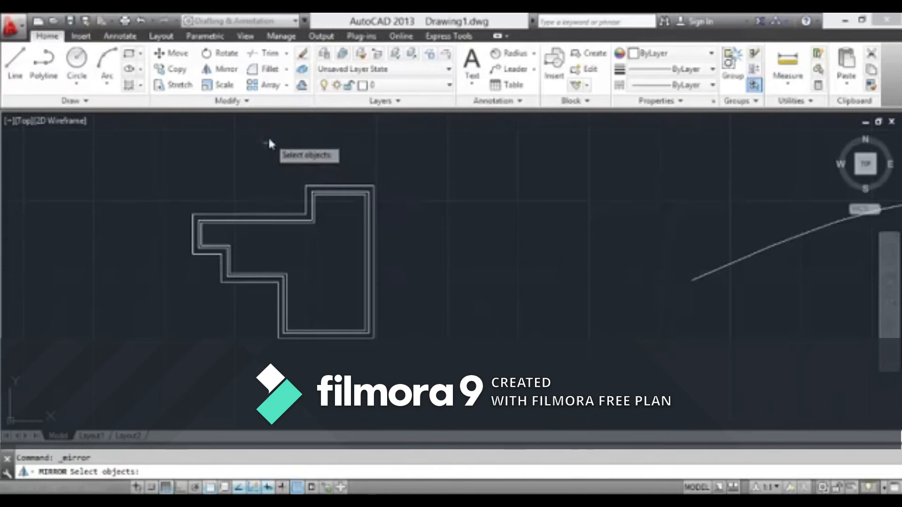
{"action": "key", "text": "Escape"}
Mirror the three nested stepped outlines across the outermost outline's right vertical edge, using its upper and lower corners as mirror line points
{"action": "left_click", "coordinate": [221, 69]}
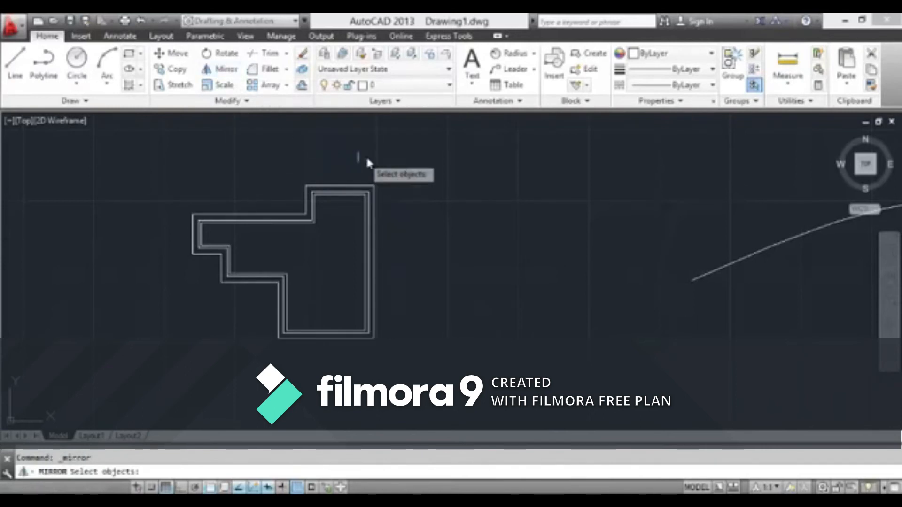
{"action": "left_click", "coordinate": [404, 157]}
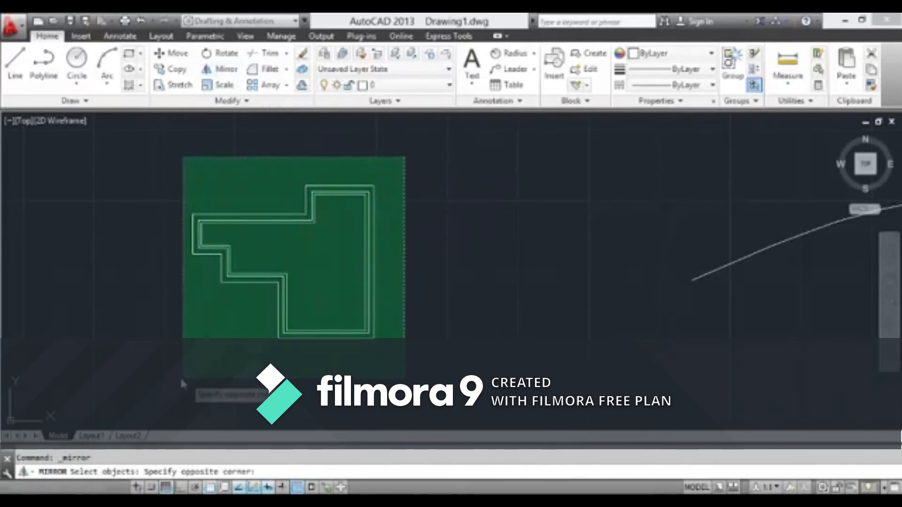
{"action": "left_click", "coordinate": [159, 375]}
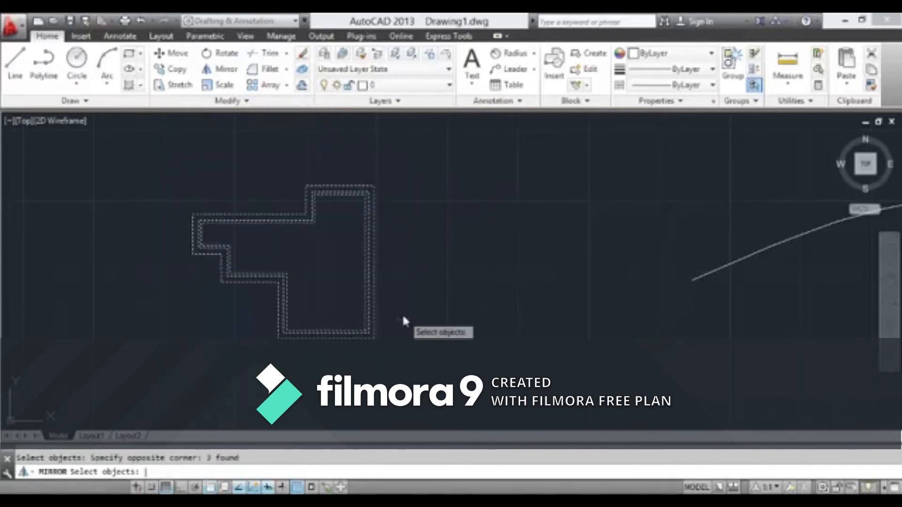
{"action": "key", "text": "Return"}
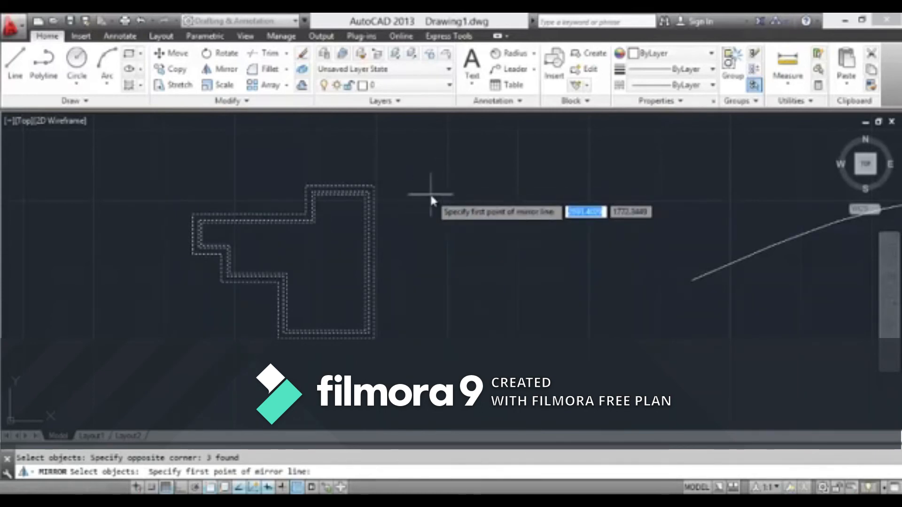
{"action": "scroll", "coordinate": [429, 192], "scroll_direction": "up", "scroll_amount": 3}
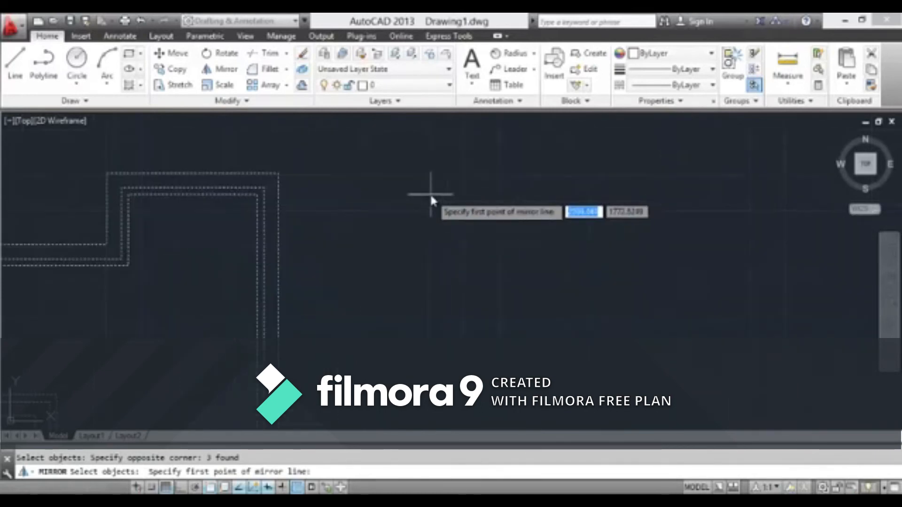
{"action": "left_click", "coordinate": [280, 174]}
{"action": "scroll", "coordinate": [308, 196], "scroll_direction": "down", "scroll_amount": 5}
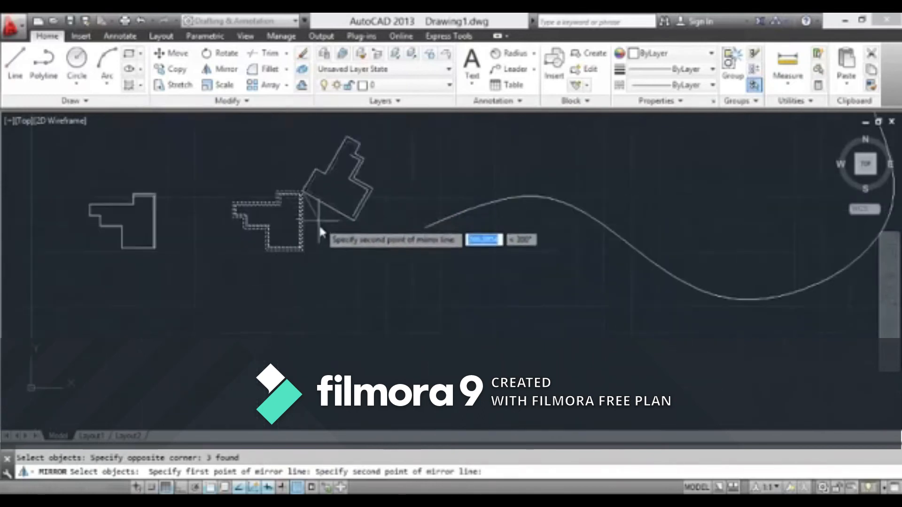
{"action": "scroll", "coordinate": [318, 231], "scroll_direction": "up", "scroll_amount": 3}
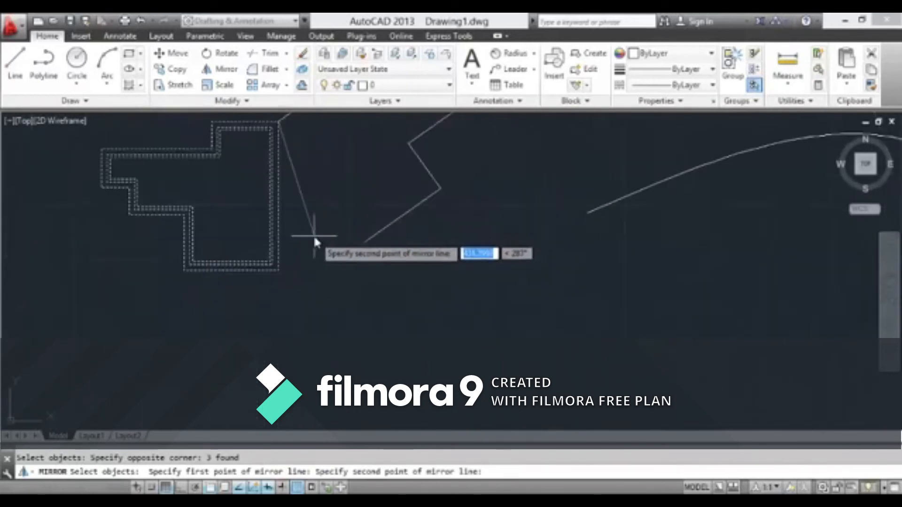
{"action": "left_click", "coordinate": [279, 271]}
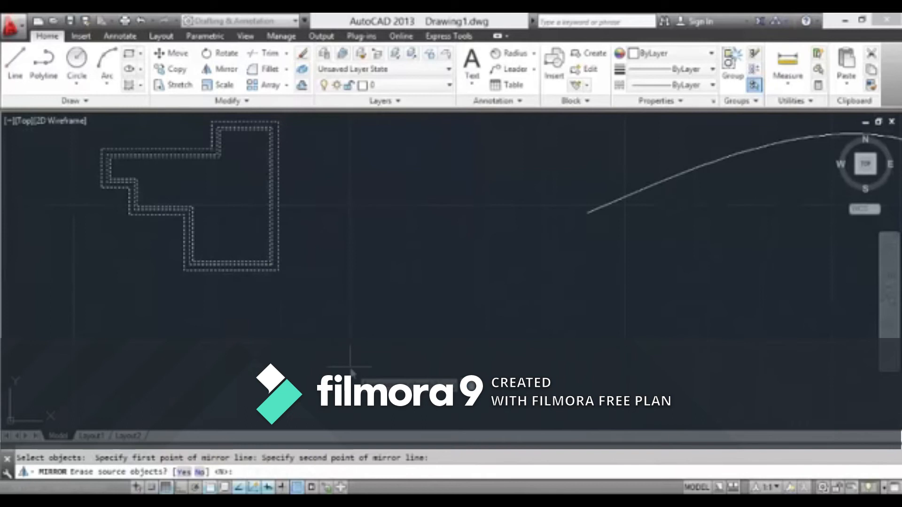
Complete the mirror of the nested outlines with the source objects erased
{"action": "scroll", "coordinate": [350, 367], "scroll_direction": "down", "scroll_amount": 3}
{"action": "middle_click_drag", "start_coordinate": [354, 340], "coordinate": [356, 390]}
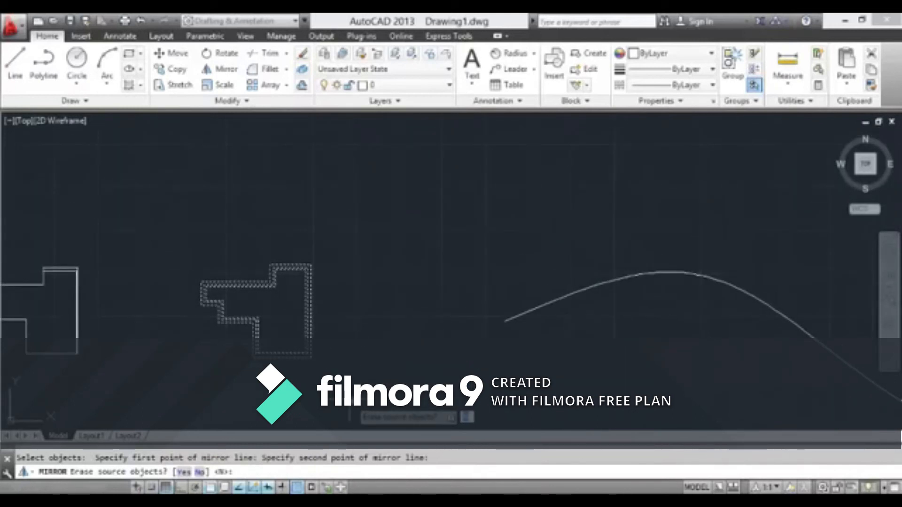
{"action": "scroll", "coordinate": [353, 376], "scroll_direction": "up", "scroll_amount": 4}
{"action": "scroll", "coordinate": [355, 366], "scroll_direction": "down", "scroll_amount": 2}
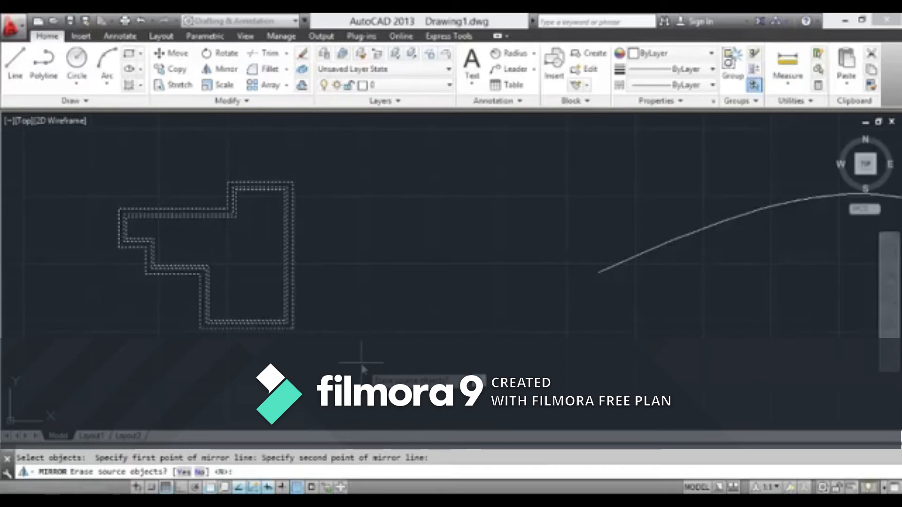
{"action": "type", "text": "y"}
{"action": "key", "text": "Return"}
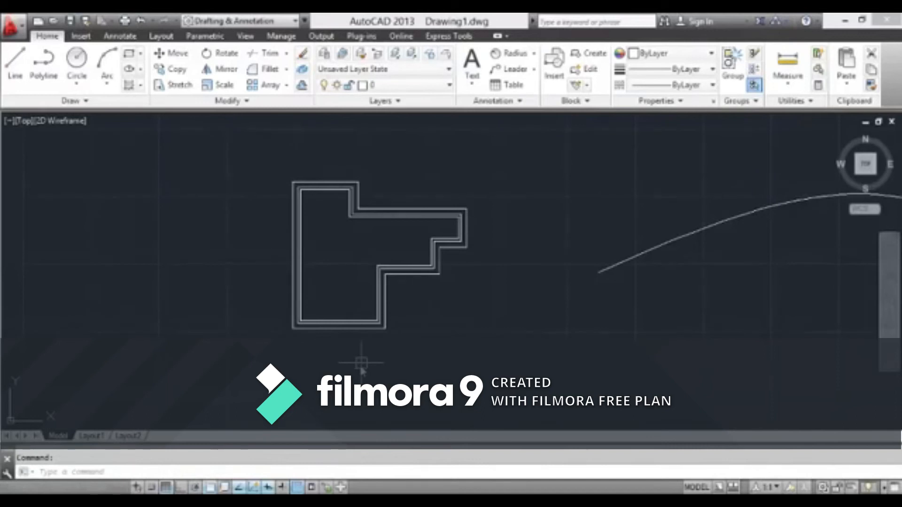
Undo the mirror that erased the source outlines and leave the restored outlines unselected
{"action": "key", "text": "ctrl+z"}
{"action": "left_click", "coordinate": [426, 165]}
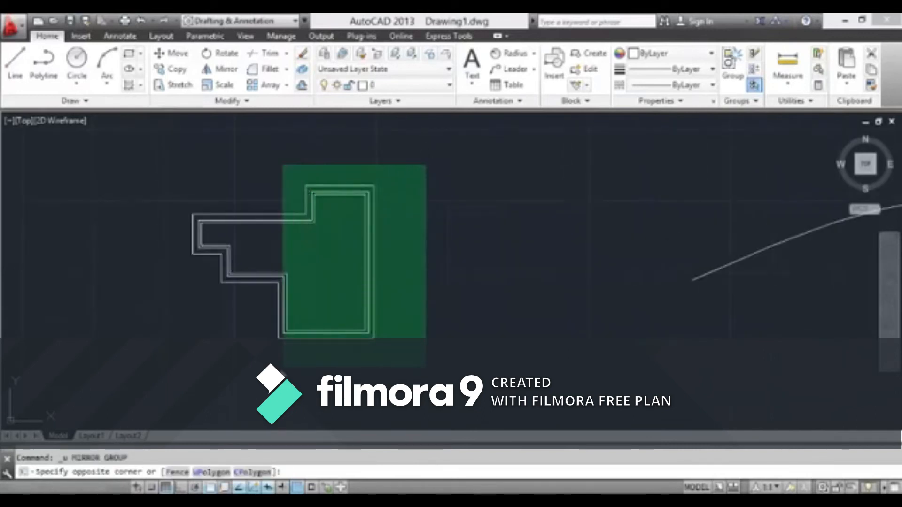
{"action": "left_click", "coordinate": [162, 368]}
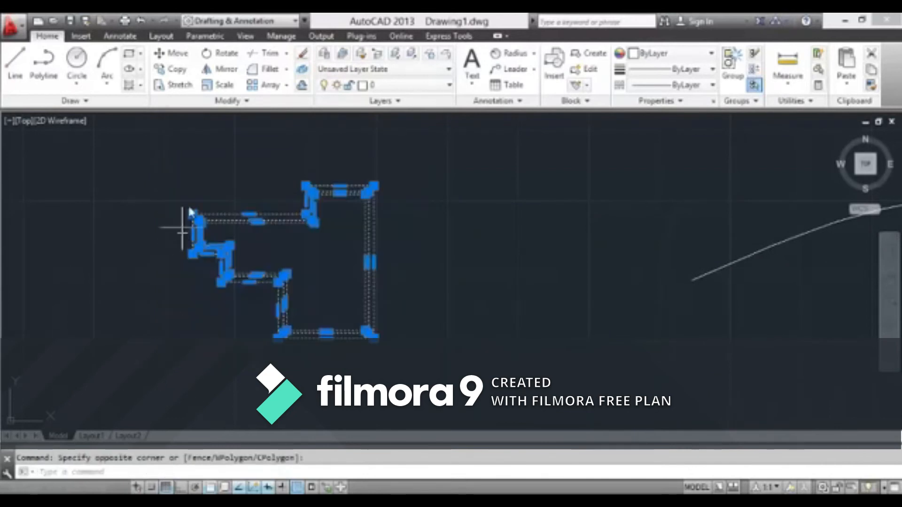
{"action": "key", "text": "Escape"}
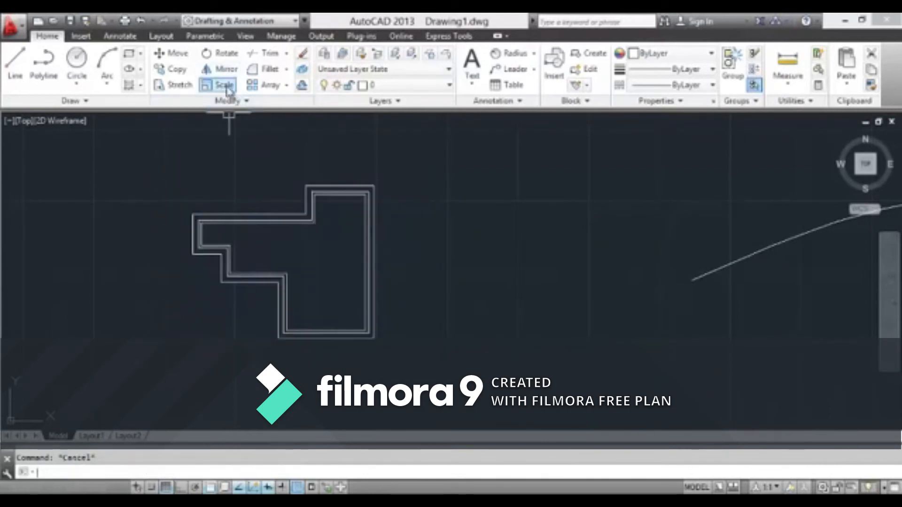
Mirror the three nested stepped outlines across their outer right vertical edge, keeping the source objects
{"action": "left_click", "coordinate": [222, 68]}
{"action": "left_click", "coordinate": [395, 167]}
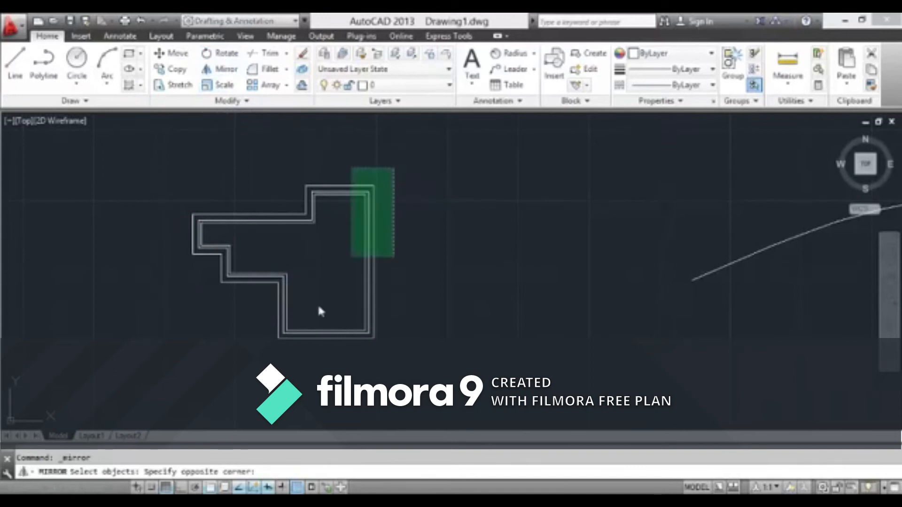
{"action": "left_click", "coordinate": [138, 398]}
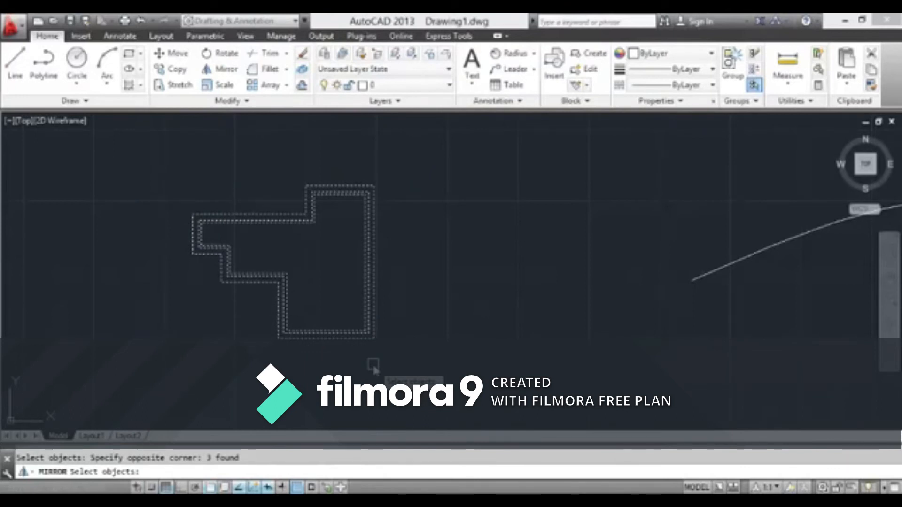
{"action": "key", "text": "Return"}
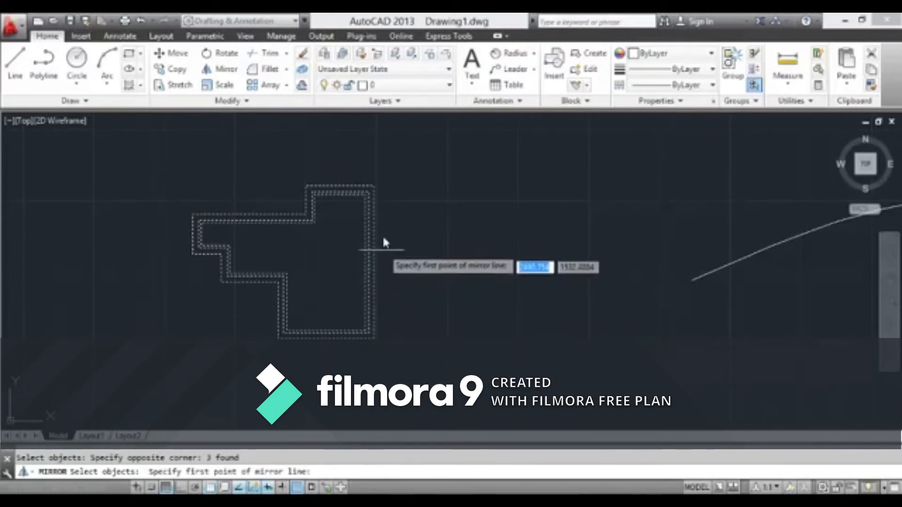
{"action": "left_click", "coordinate": [375, 186]}
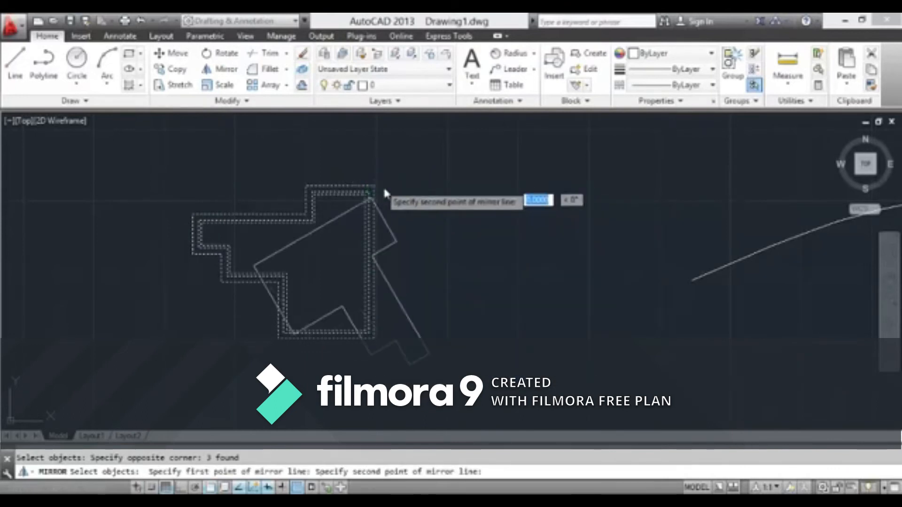
{"action": "left_click", "coordinate": [378, 348]}
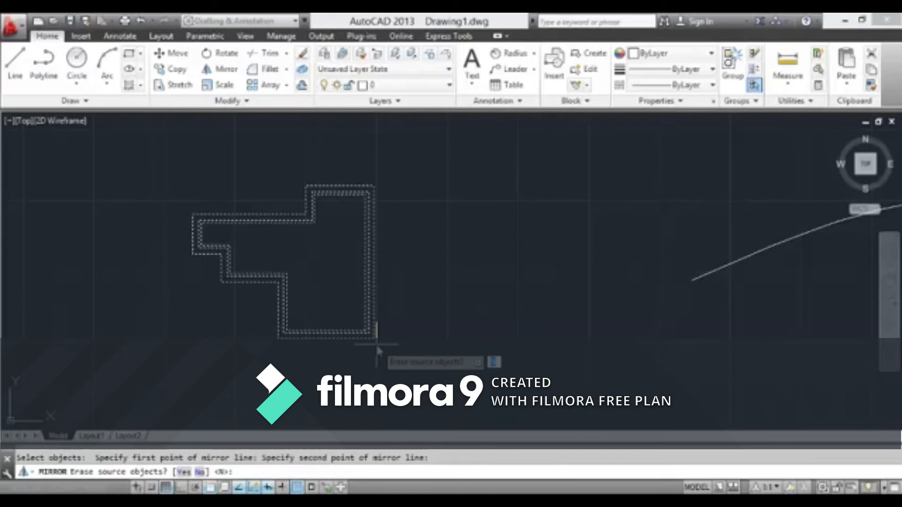
{"action": "type", "text": "n"}
{"action": "key", "text": "Return"}
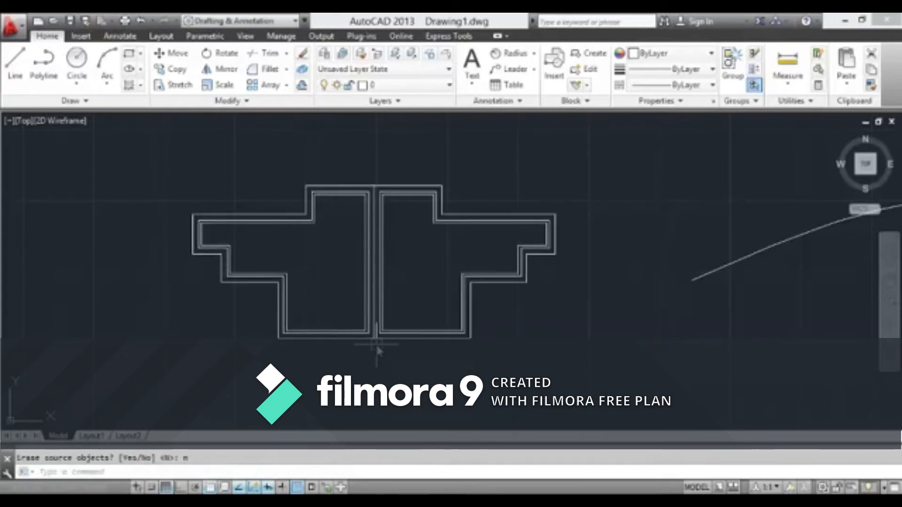
Erase the three mirrored nested outlines, leaving only the original set of nested stepped outlines
{"action": "scroll", "coordinate": [425, 316], "scroll_direction": "down", "scroll_amount": 5}
{"action": "scroll", "coordinate": [428, 316], "scroll_direction": "up", "scroll_amount": 6}
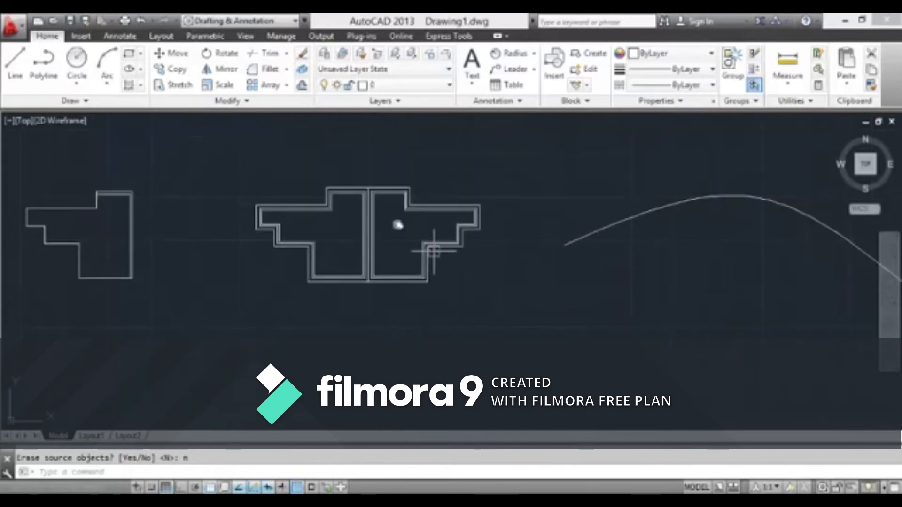
{"action": "scroll", "coordinate": [363, 177], "scroll_direction": "down", "scroll_amount": 4}
{"action": "scroll", "coordinate": [489, 151], "scroll_direction": "up", "scroll_amount": 3}
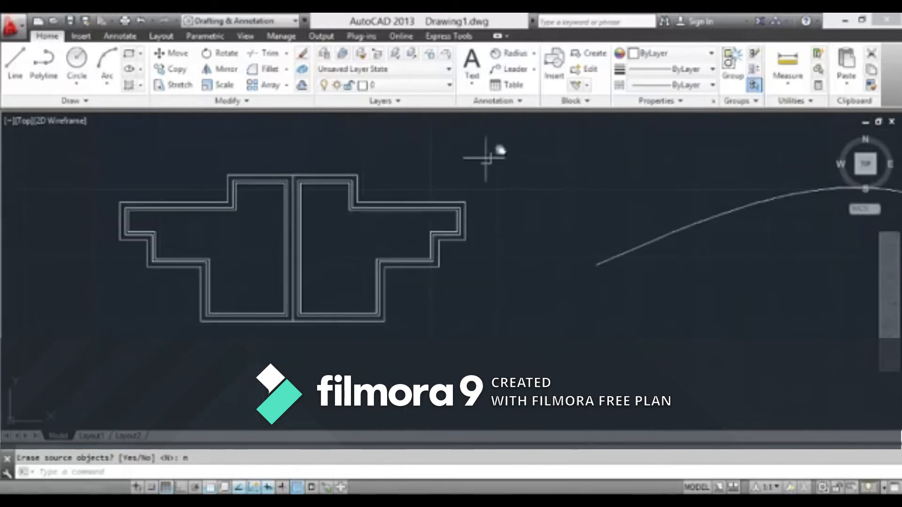
{"action": "left_click", "coordinate": [509, 140]}
{"action": "left_click", "coordinate": [339, 345]}
{"action": "key", "text": "Delete"}
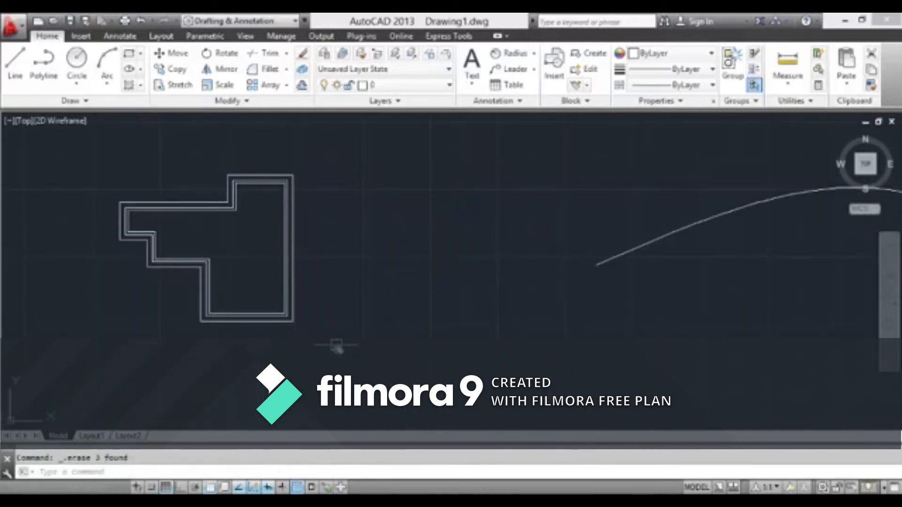
Mirror the three nested stepped outlines across the outermost right vertical edge again, accepting the default option to keep the source objects
{"action": "left_click", "coordinate": [233, 75]}
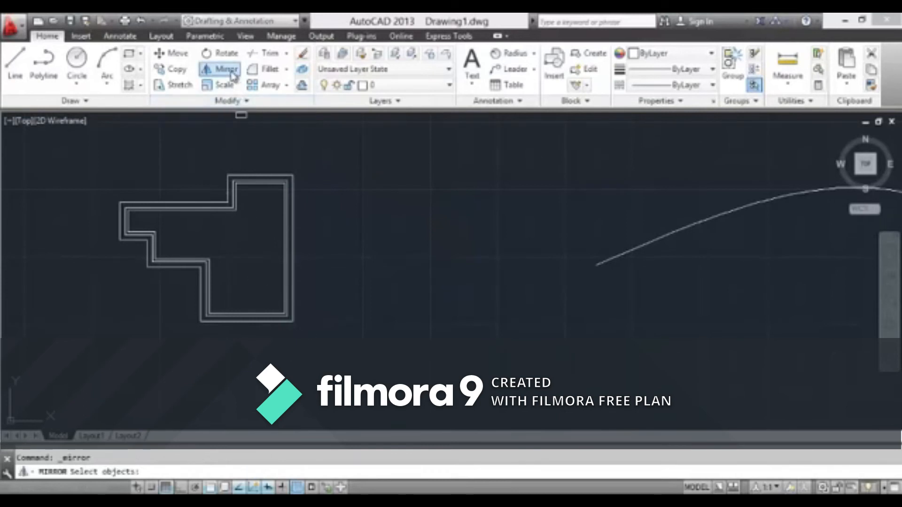
{"action": "middle_click_drag", "start_coordinate": [333, 150], "coordinate": [423, 196]}
{"action": "left_click", "coordinate": [429, 191]}
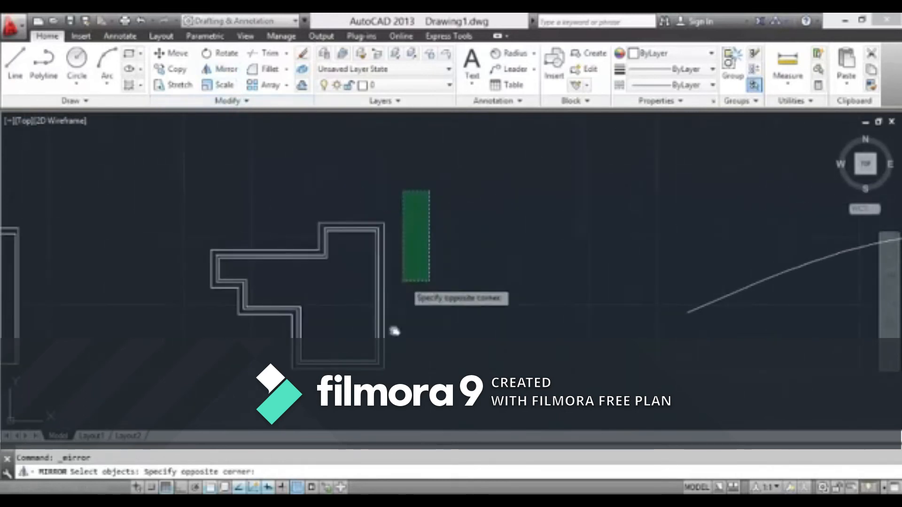
{"action": "left_click", "coordinate": [181, 396]}
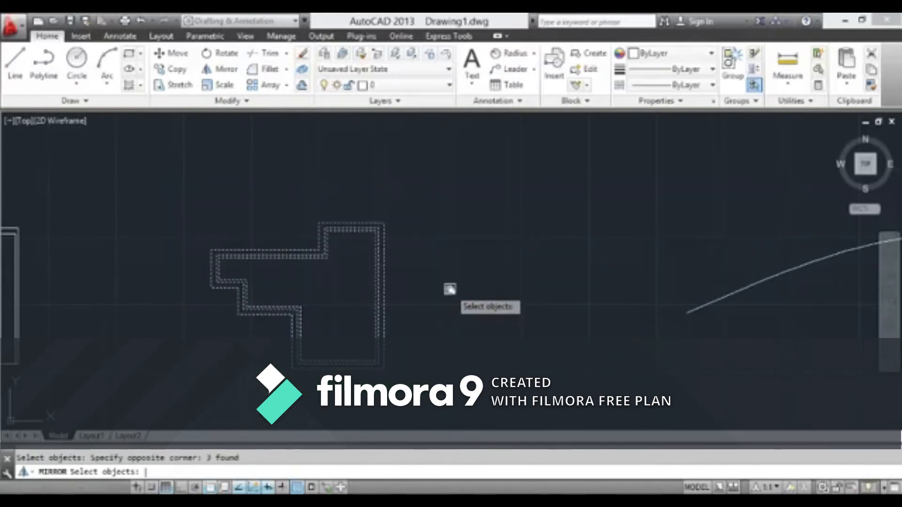
{"action": "key", "text": "Return"}
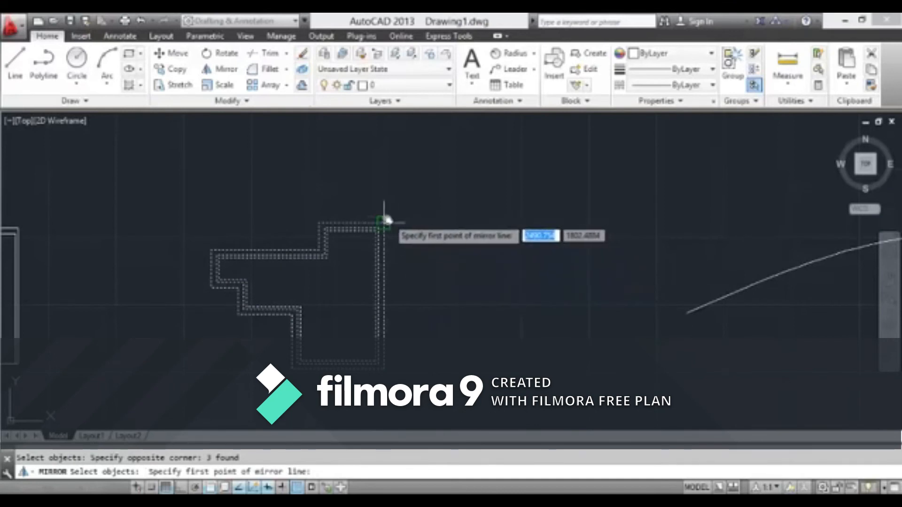
{"action": "left_click", "coordinate": [384, 221]}
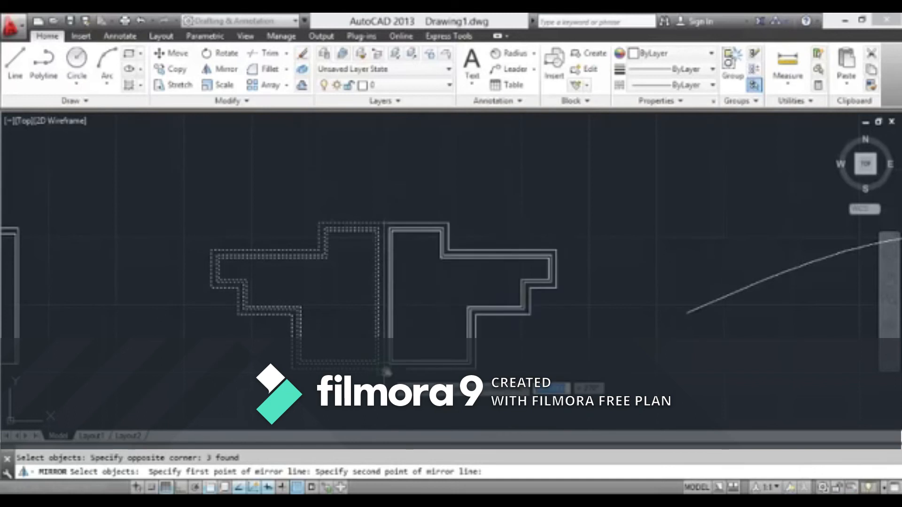
{"action": "left_click", "coordinate": [385, 372]}
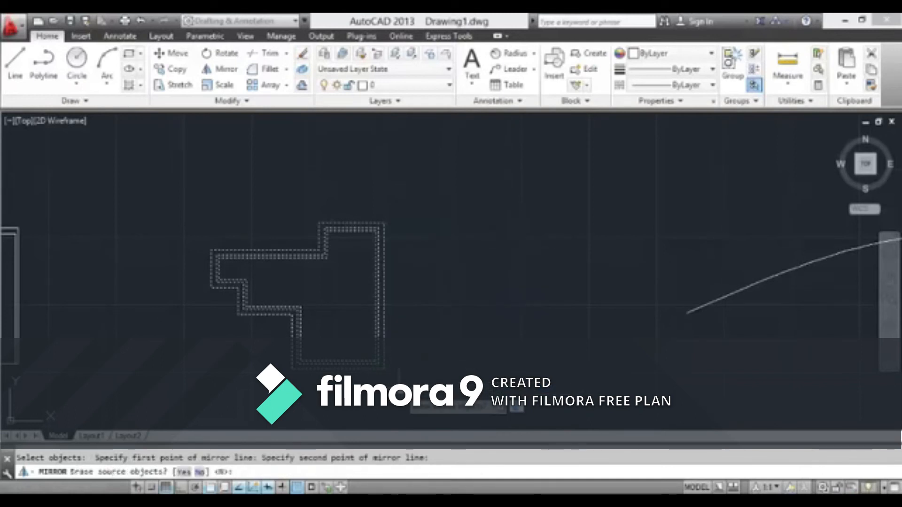
{"action": "key", "text": "Return"}
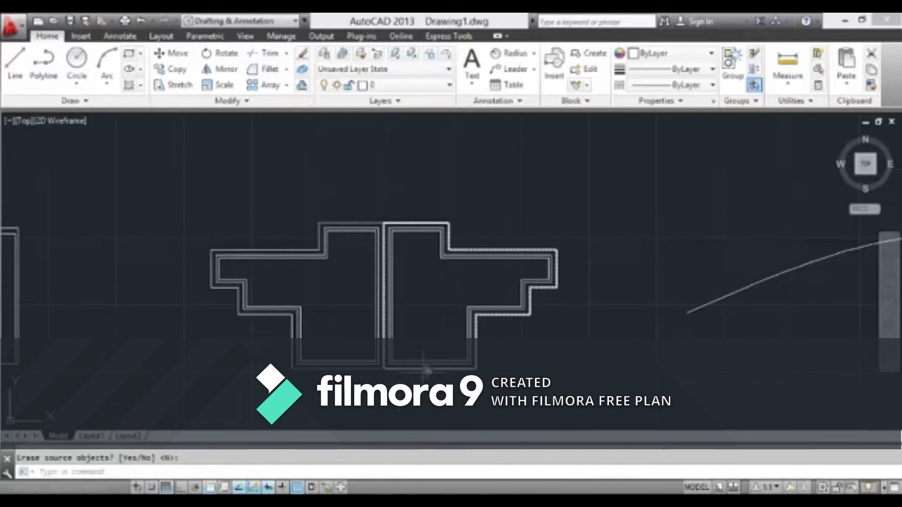
{"action": "scroll", "coordinate": [413, 291], "scroll_direction": "down", "scroll_amount": 3}
{"action": "scroll", "coordinate": [413, 292], "scroll_direction": "up", "scroll_amount": 4}
{"action": "scroll", "coordinate": [422, 244], "scroll_direction": "down", "scroll_amount": 4}
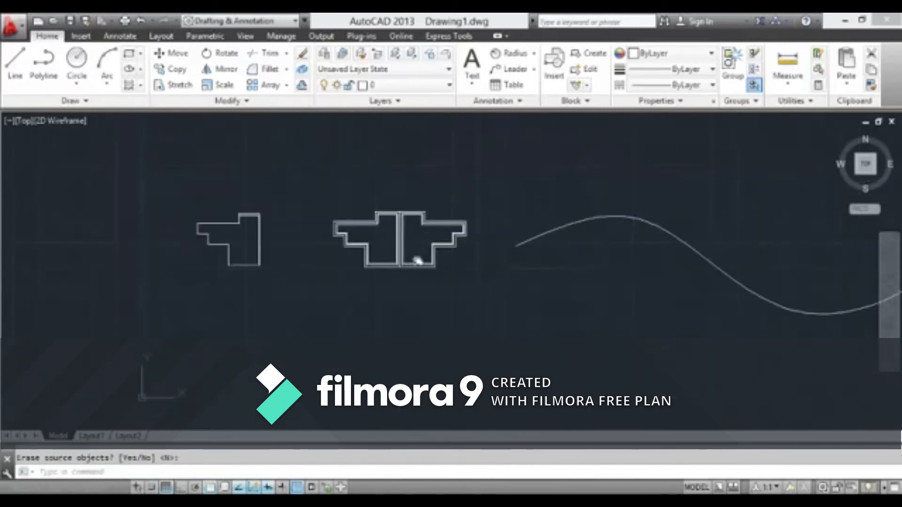
{"action": "scroll", "coordinate": [413, 256], "scroll_direction": "up", "scroll_amount": 4}
{"action": "scroll", "coordinate": [411, 271], "scroll_direction": "down", "scroll_amount": 3}
{"action": "scroll", "coordinate": [431, 246], "scroll_direction": "up", "scroll_amount": 1}
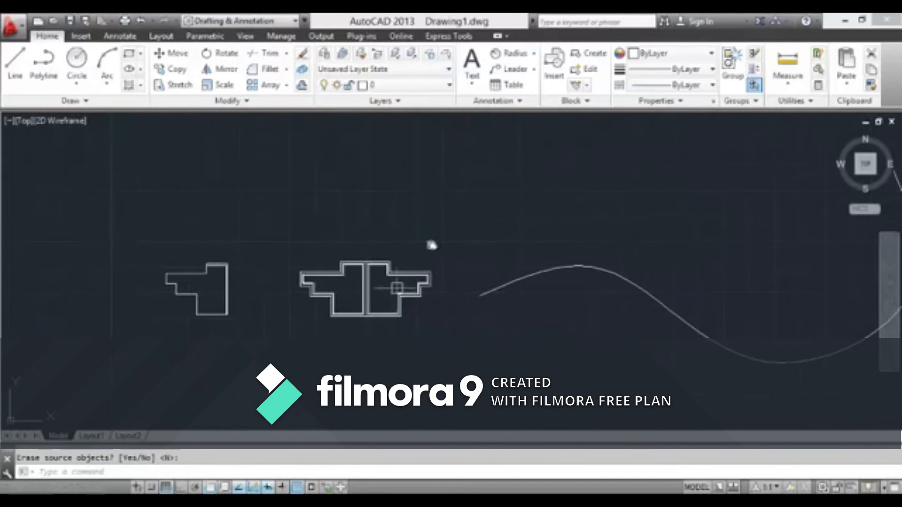
Erase the newly mirrored copy of the three nested stepped outlines
{"action": "key", "text": "Escape"}
{"action": "left_click", "coordinate": [453, 222]}
{"action": "left_click", "coordinate": [390, 338]}
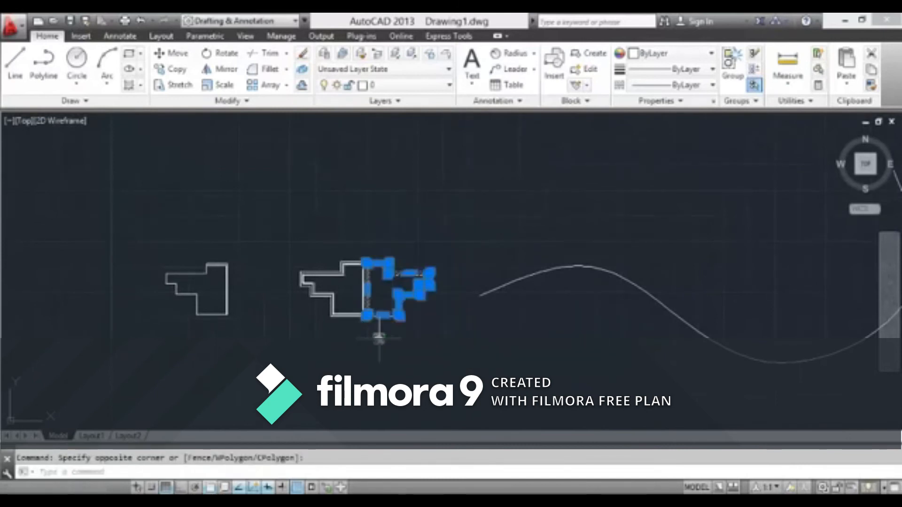
{"action": "key", "text": "Delete"}
{"action": "scroll", "coordinate": [225, 238], "scroll_direction": "up", "scroll_amount": 5}
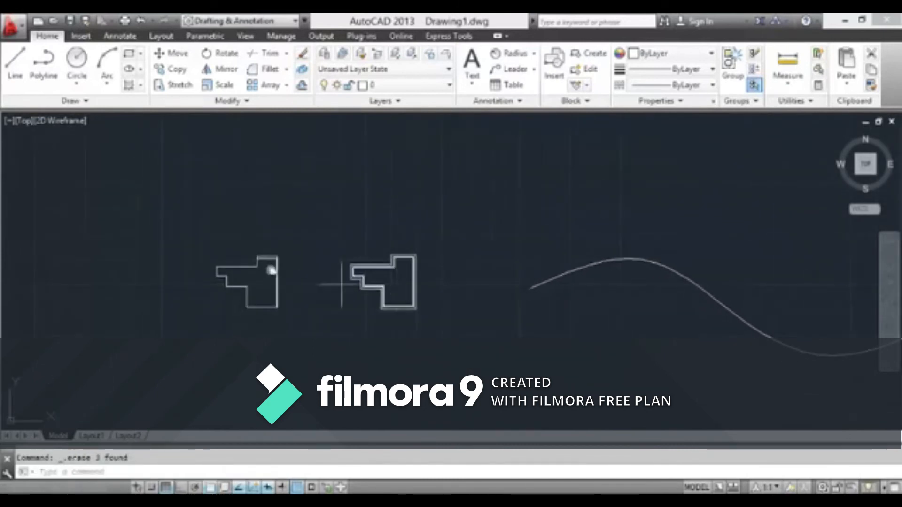
{"action": "scroll", "coordinate": [373, 196], "scroll_direction": "down", "scroll_amount": 5}
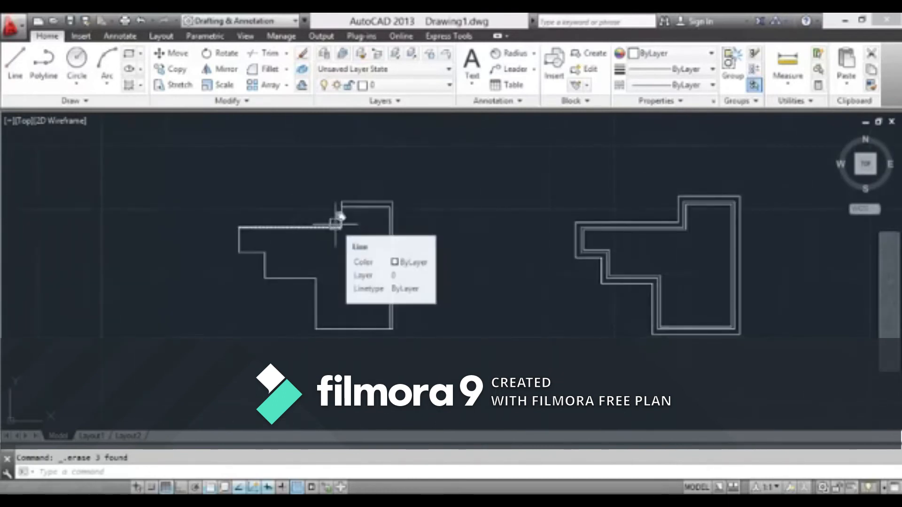
{"action": "left_click", "coordinate": [242, 101]}
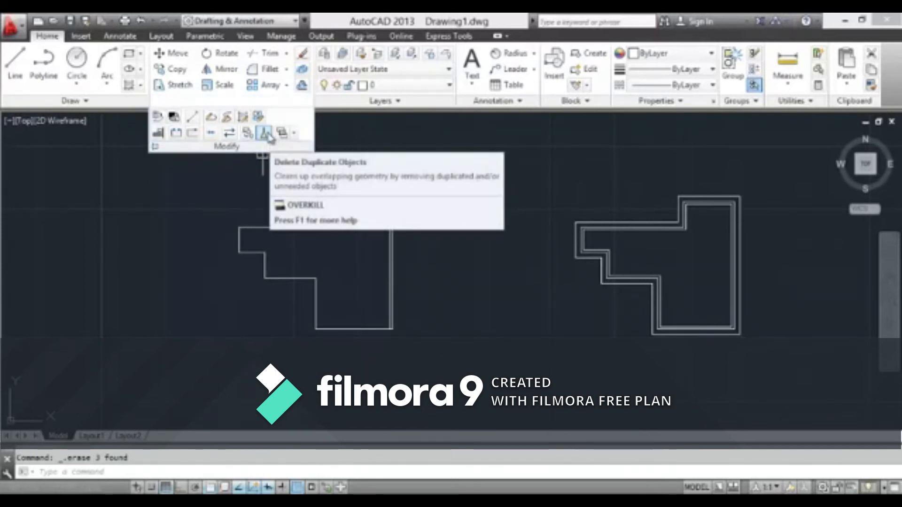
{"action": "left_click", "coordinate": [177, 159]}
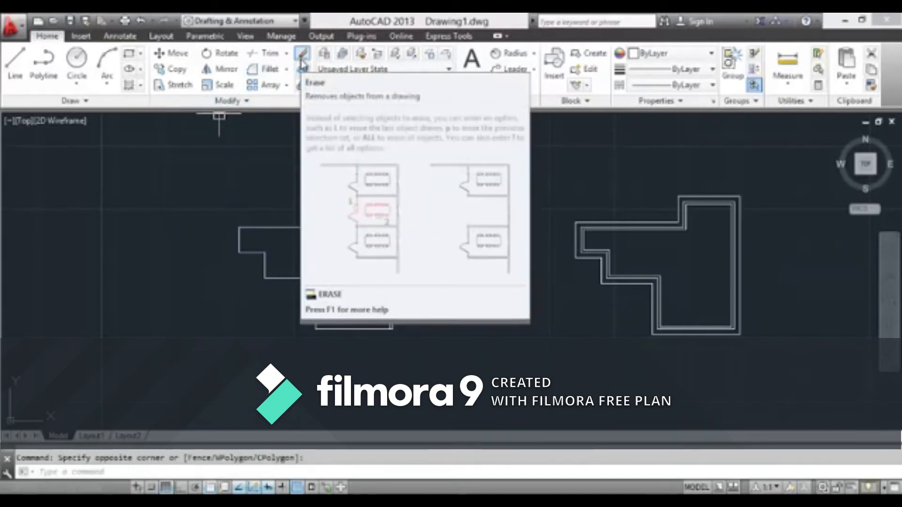
{"action": "left_click", "coordinate": [594, 221]}
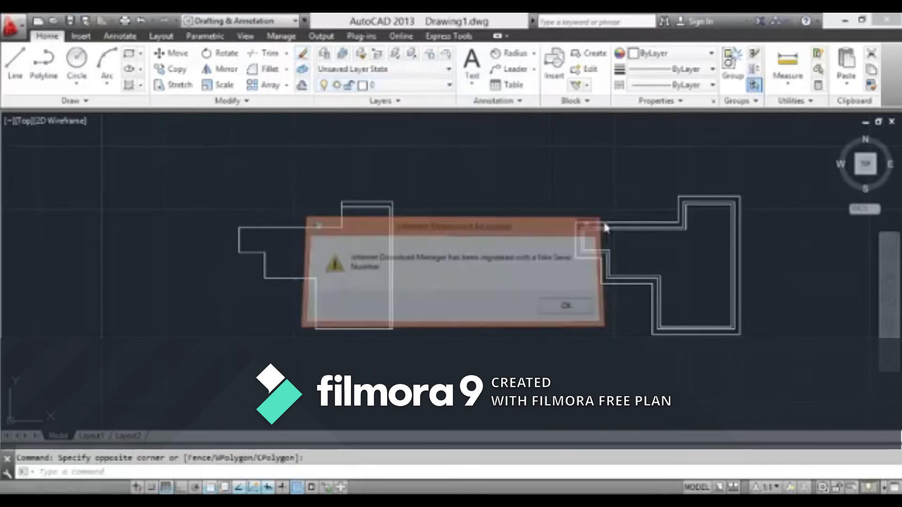
Erase the long upper horizontal line of the separate stepped outline with the Erase command
{"action": "left_click", "coordinate": [304, 55]}
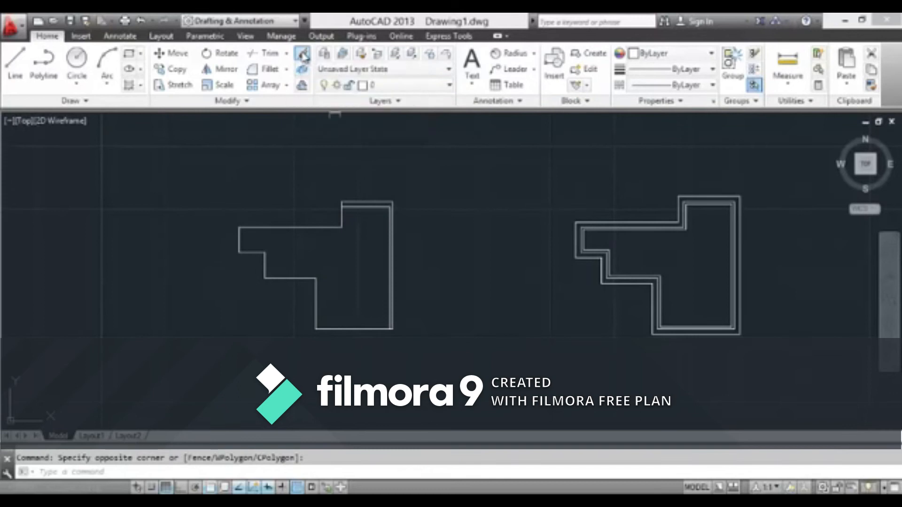
{"action": "mouse_move", "coordinate": [299, 250]}
{"action": "middle_mouse_down"}
{"action": "mouse_move", "coordinate": [348, 251]}
{"action": "mouse_move", "coordinate": [400, 286]}
{"action": "middle_mouse_up"}
{"action": "scroll", "coordinate": [349, 251], "scroll_direction": "up", "scroll_amount": 2}
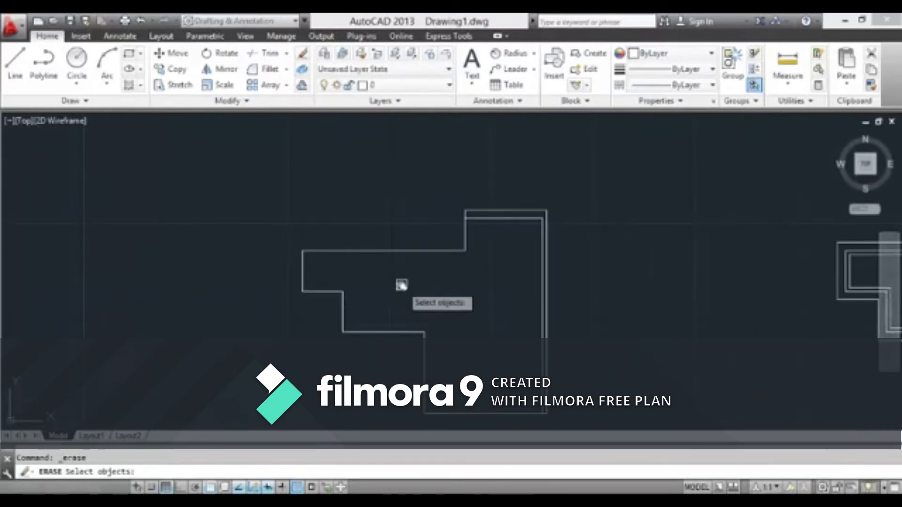
{"action": "scroll", "coordinate": [357, 272], "scroll_direction": "up", "scroll_amount": 2}
{"action": "left_click", "coordinate": [515, 238]}
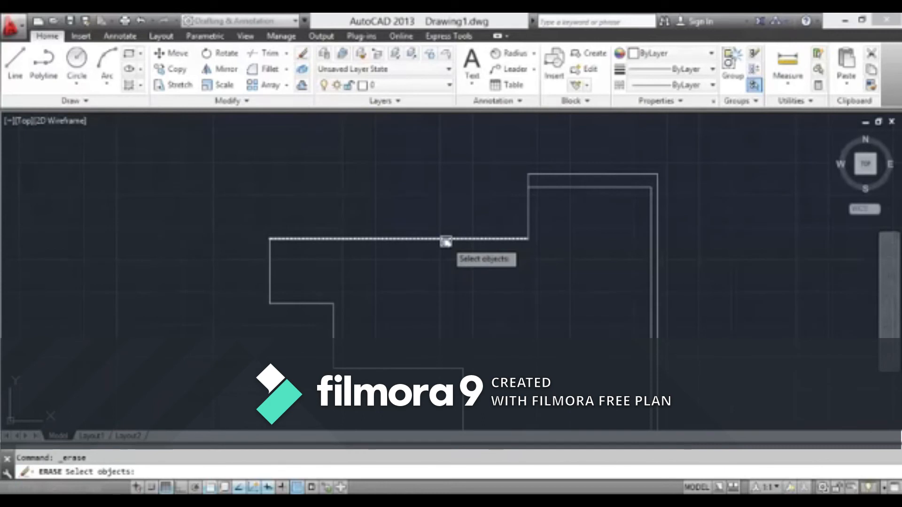
{"action": "left_click", "coordinate": [445, 240]}
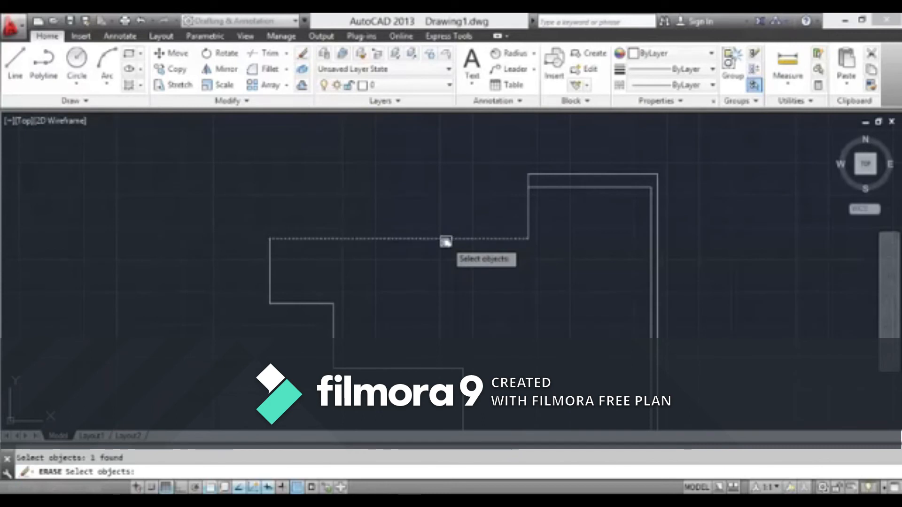
{"action": "key", "text": "Return"}
{"action": "scroll", "coordinate": [446, 244], "scroll_direction": "down", "scroll_amount": 3}
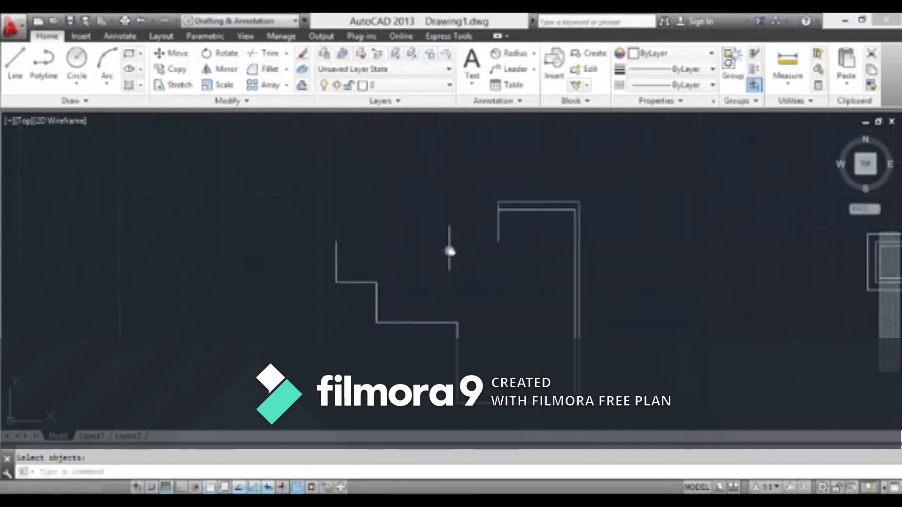
Erase the short vertical line at the far left end of the separate stepped outline
{"action": "scroll", "coordinate": [403, 237], "scroll_direction": "up", "scroll_amount": 3}
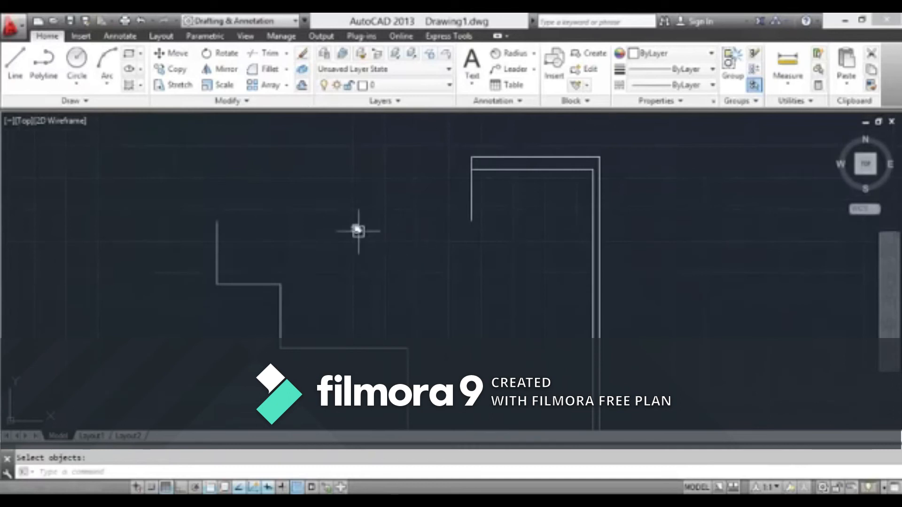
{"action": "left_click", "coordinate": [303, 55]}
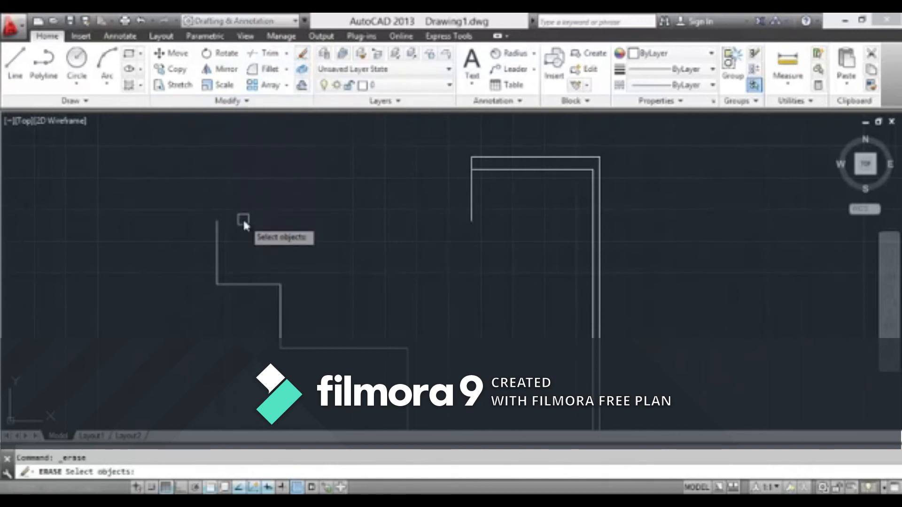
{"action": "left_click", "coordinate": [216, 234]}
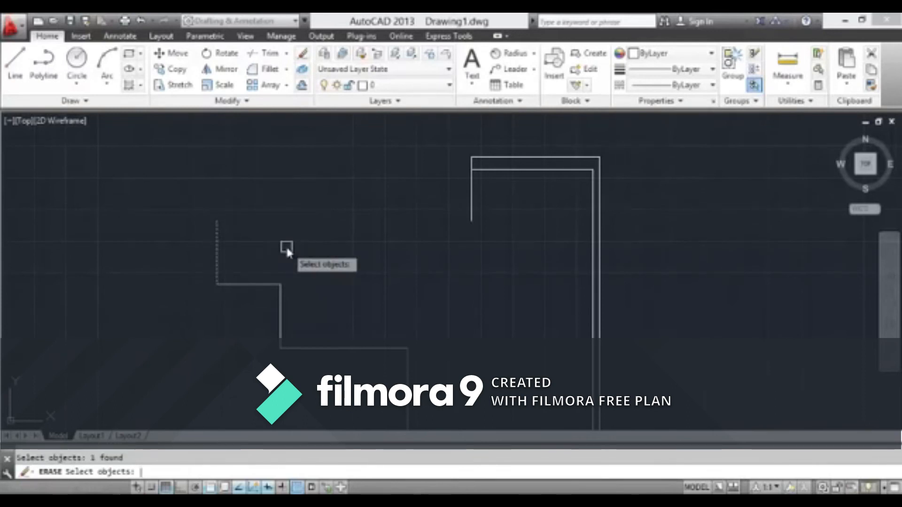
{"action": "key", "text": "Return"}
{"action": "scroll", "coordinate": [337, 270], "scroll_direction": "down", "scroll_amount": 4}
{"action": "middle_click_drag", "start_coordinate": [336, 269], "coordinate": [252, 161]}
{"action": "scroll", "coordinate": [252, 161], "scroll_direction": "up", "scroll_amount": 4}
{"action": "mouse_move", "coordinate": [267, 225]}
{"action": "middle_mouse_down"}
{"action": "mouse_move", "coordinate": [278, 289]}
{"action": "mouse_move", "coordinate": [280, 251]}
{"action": "middle_mouse_up"}
{"action": "scroll", "coordinate": [277, 282], "scroll_direction": "down", "scroll_amount": 4}
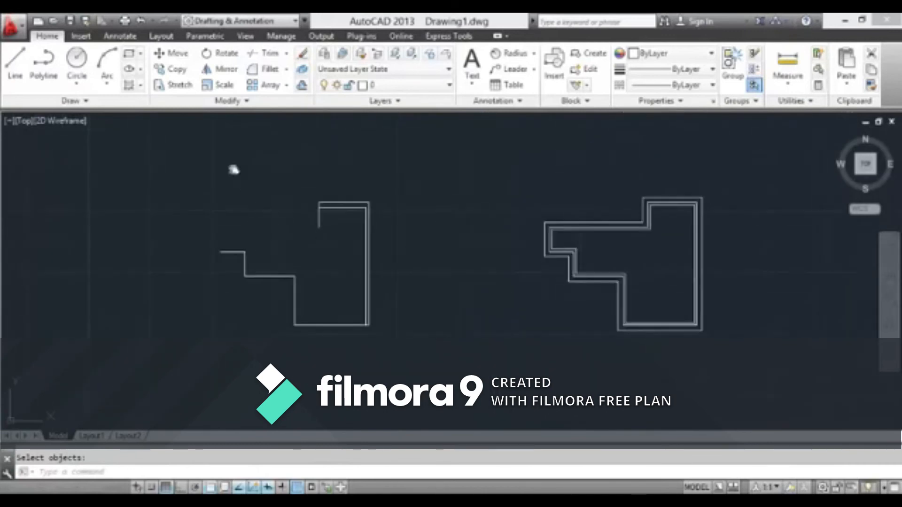
{"action": "middle_click_drag", "start_coordinate": [278, 210], "coordinate": [218, 216]}
{"action": "scroll", "coordinate": [342, 237], "scroll_direction": "down", "scroll_amount": 1}
{"action": "middle_click_drag", "start_coordinate": [342, 238], "coordinate": [209, 232]}
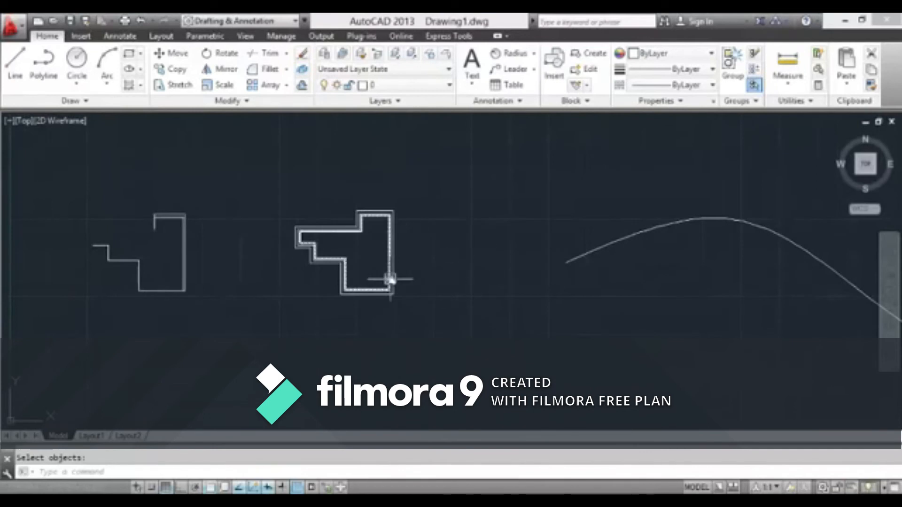
{"action": "scroll", "coordinate": [396, 285], "scroll_direction": "up", "scroll_amount": 2}
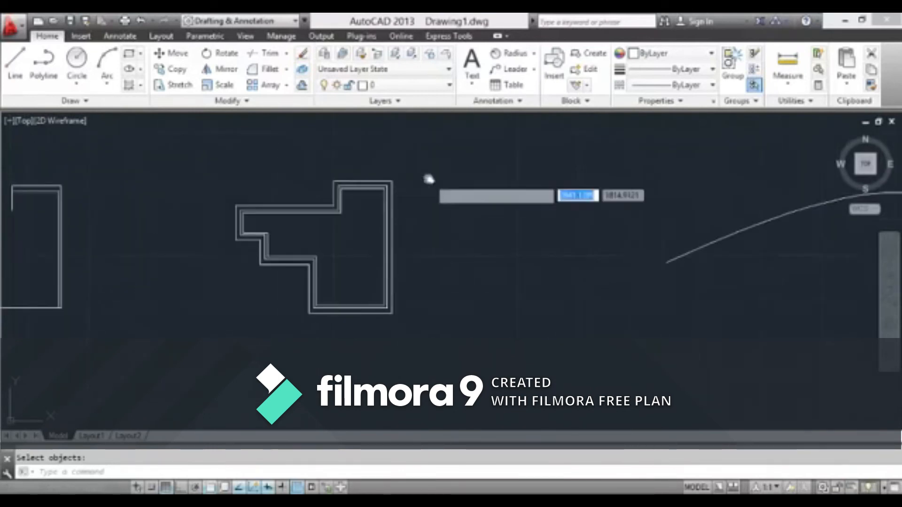
{"action": "left_click", "coordinate": [416, 210]}
{"action": "left_click", "coordinate": [222, 338]}
{"action": "left_click", "coordinate": [431, 222]}
{"action": "key", "text": "Escape"}
{"action": "key", "text": "Escape"}
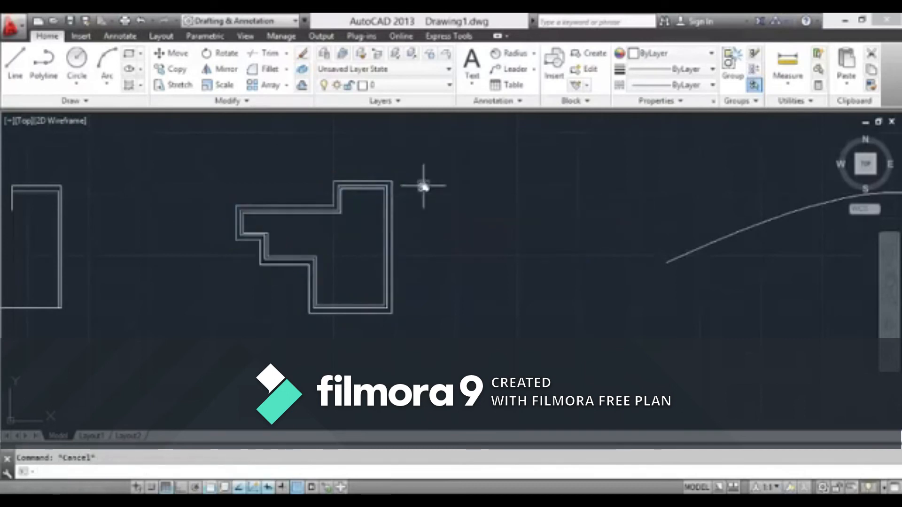
{"action": "scroll", "coordinate": [424, 209], "scroll_direction": "down", "scroll_amount": 2}
{"action": "scroll", "coordinate": [403, 276], "scroll_direction": "up", "scroll_amount": 2}
{"action": "left_click", "coordinate": [404, 219]}
{"action": "left_click", "coordinate": [400, 211]}
{"action": "scroll", "coordinate": [413, 221], "scroll_direction": "down", "scroll_amount": 2}
{"action": "middle_click_drag", "start_coordinate": [413, 221], "coordinate": [276, 188]}
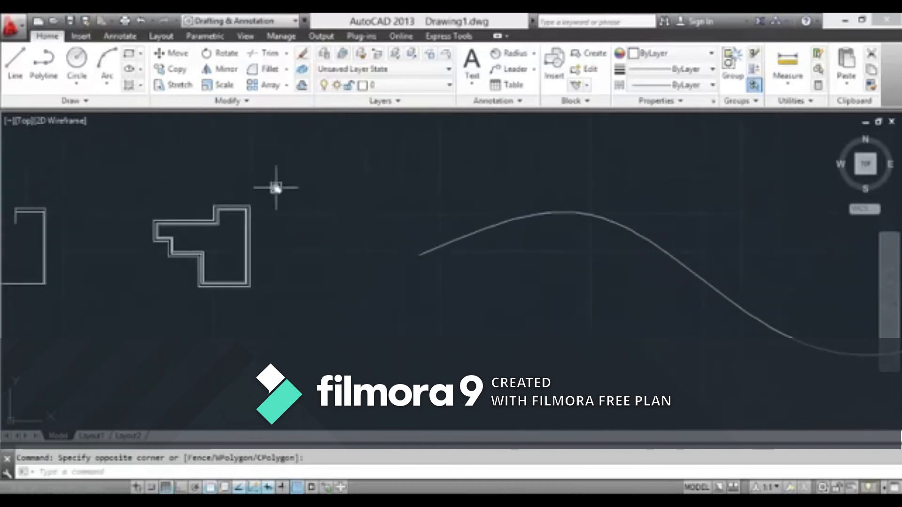
{"action": "scroll", "coordinate": [249, 230], "scroll_direction": "up", "scroll_amount": 3}
{"action": "scroll", "coordinate": [271, 250], "scroll_direction": "down", "scroll_amount": 3}
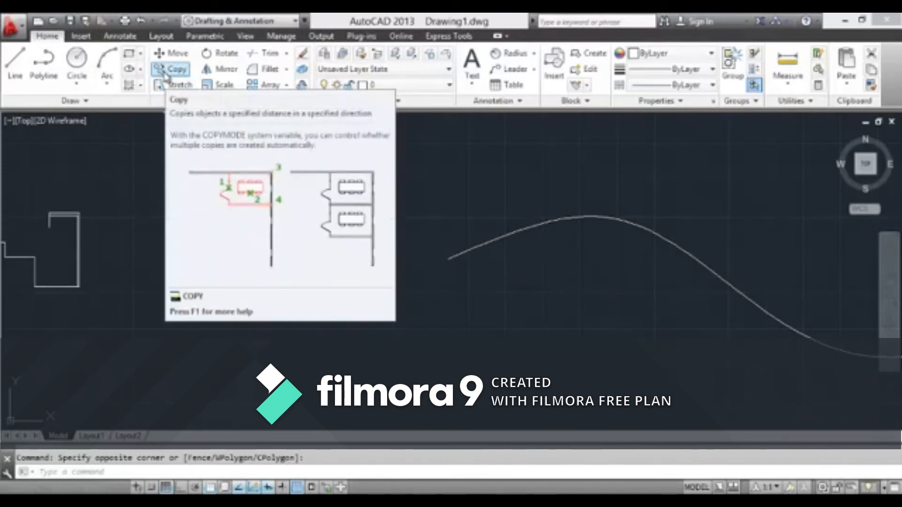
Start copying the three nested stepped outlines, using the outermost outline's lower-right corner as the base point
{"action": "left_click", "coordinate": [167, 74]}
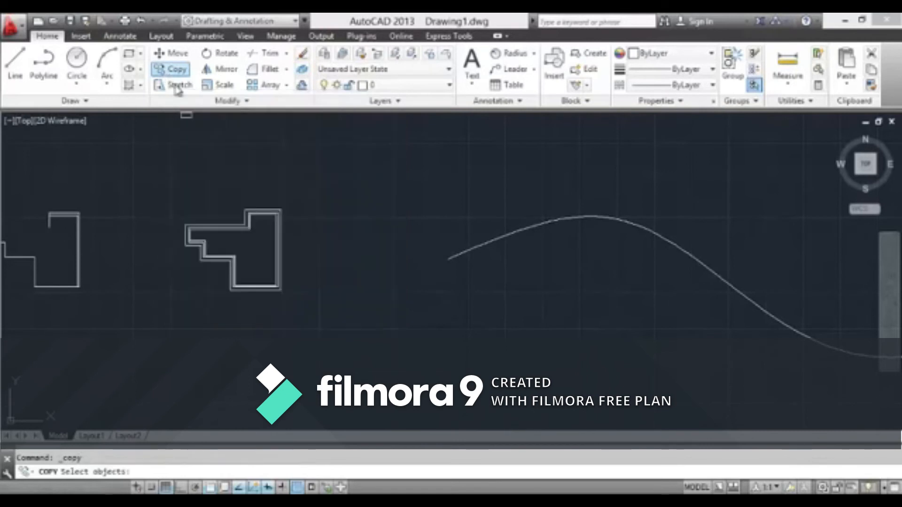
{"action": "left_click", "coordinate": [305, 187]}
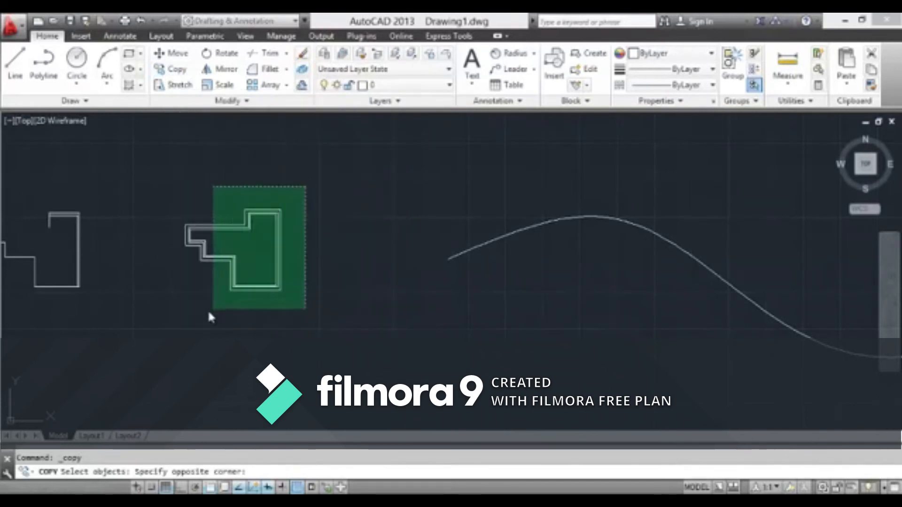
{"action": "left_click", "coordinate": [171, 312]}
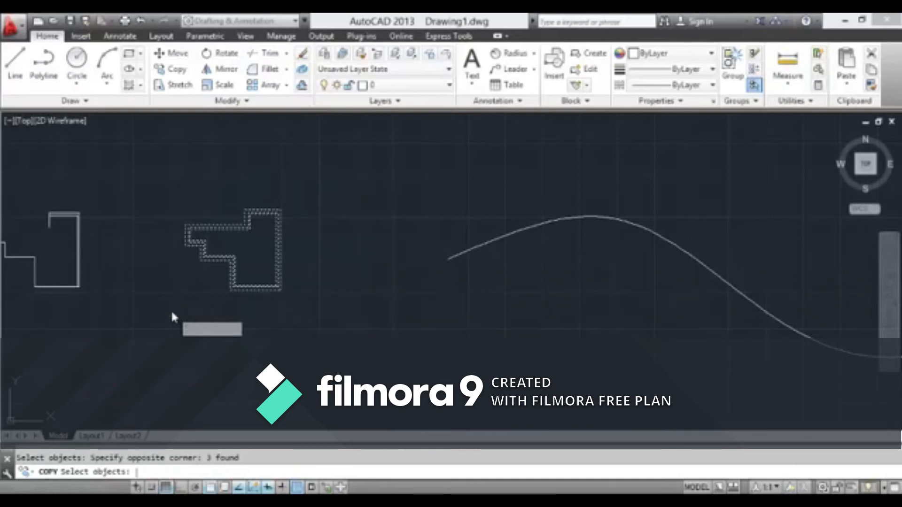
{"action": "key", "text": "Return"}
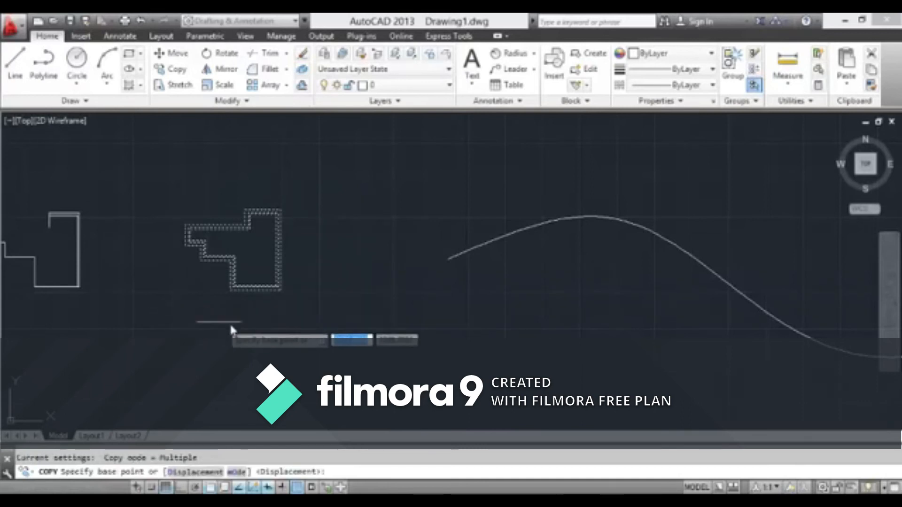
{"action": "left_click", "coordinate": [281, 289]}
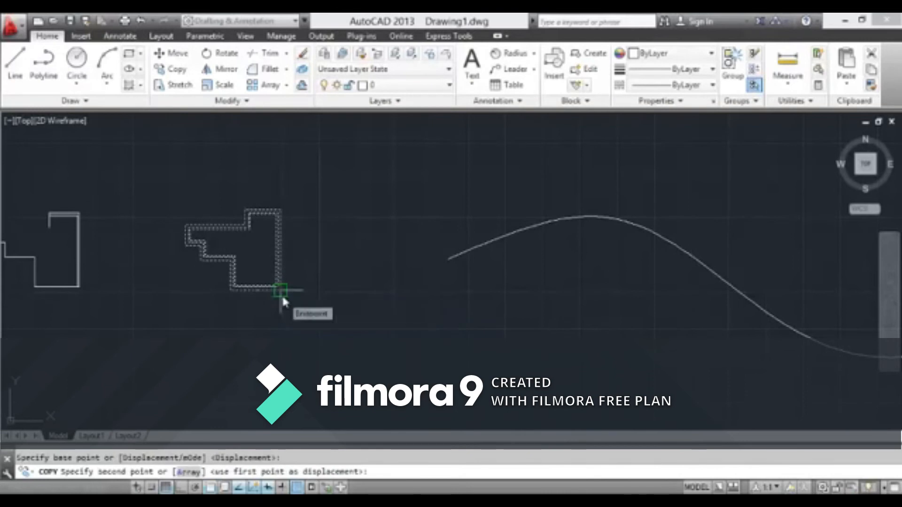
Try placing the copy at the far upper end of the spline, and undo that placement
{"action": "scroll", "coordinate": [362, 218], "scroll_direction": "down", "scroll_amount": 3}
{"action": "middle_click_drag", "start_coordinate": [361, 218], "coordinate": [329, 264]}
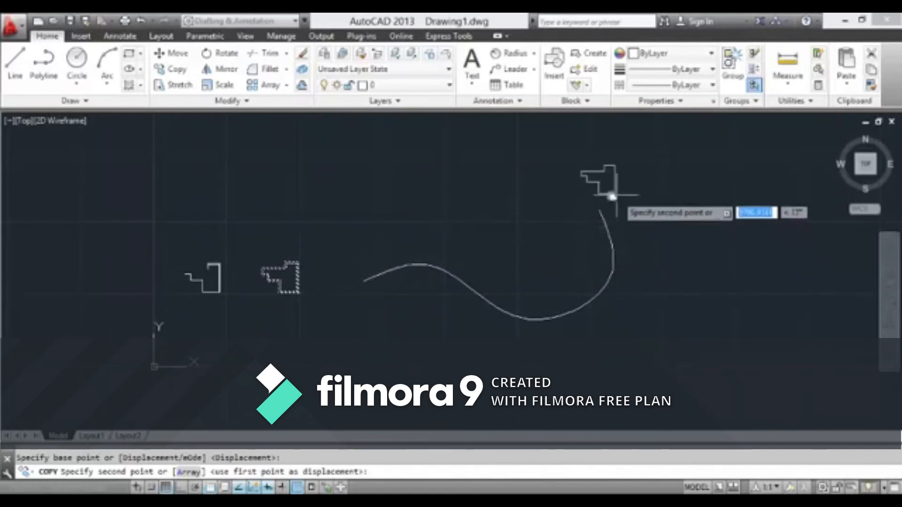
{"action": "left_click", "coordinate": [598, 215]}
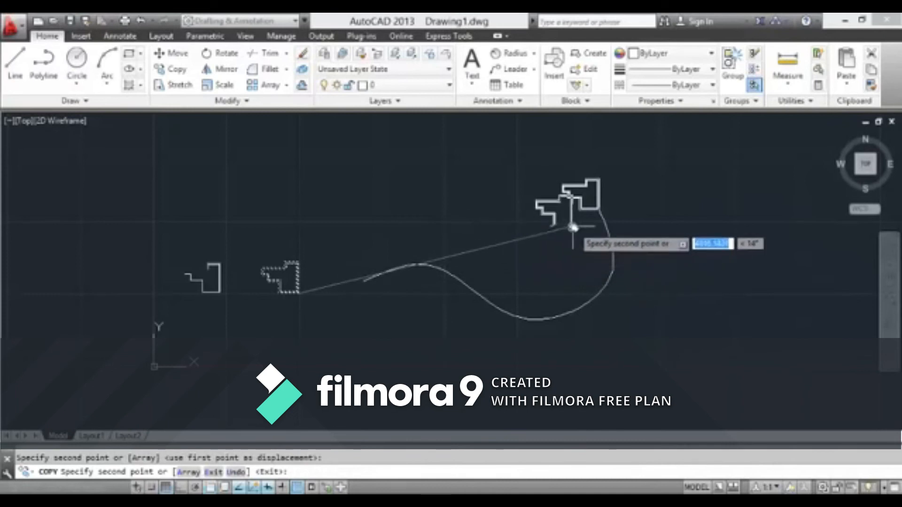
{"action": "key", "text": "ctrl+z"}
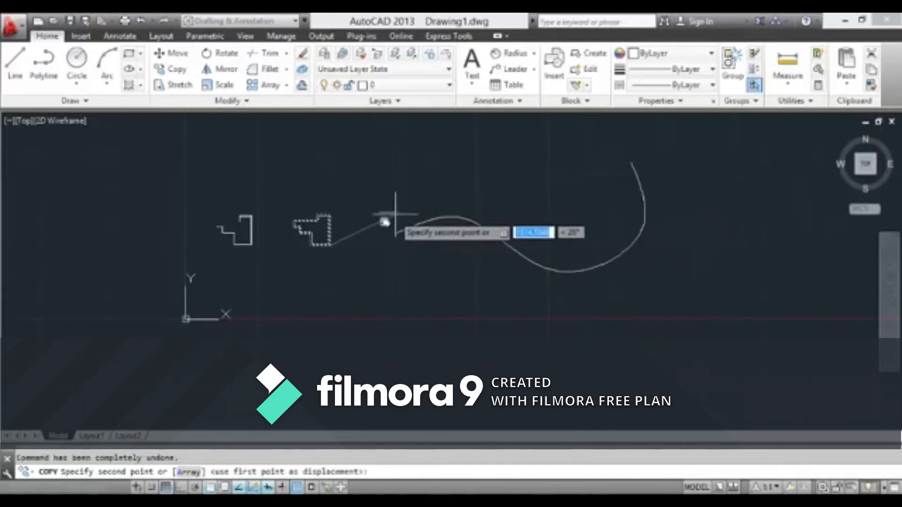
Place the copy with its base point on the spline's left endpoint and finish the Copy command
{"action": "scroll", "coordinate": [393, 228], "scroll_direction": "up", "scroll_amount": 4}
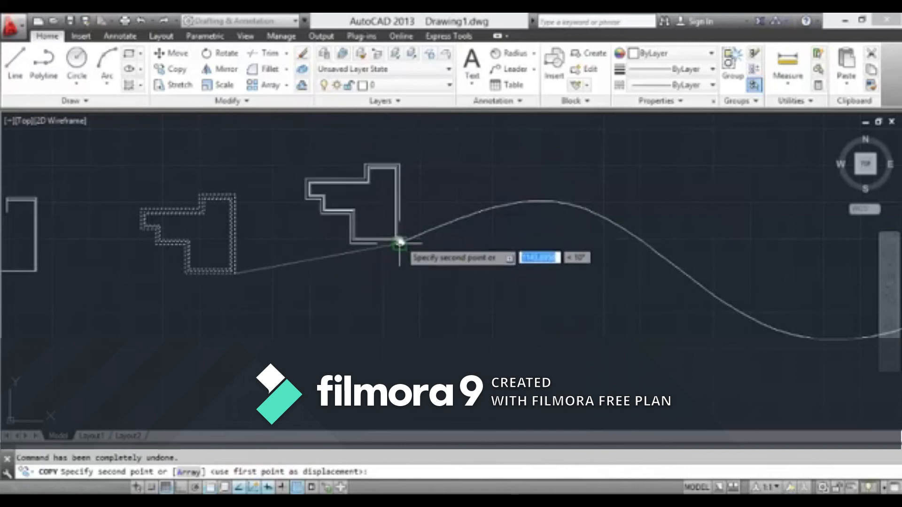
{"action": "left_click", "coordinate": [400, 243]}
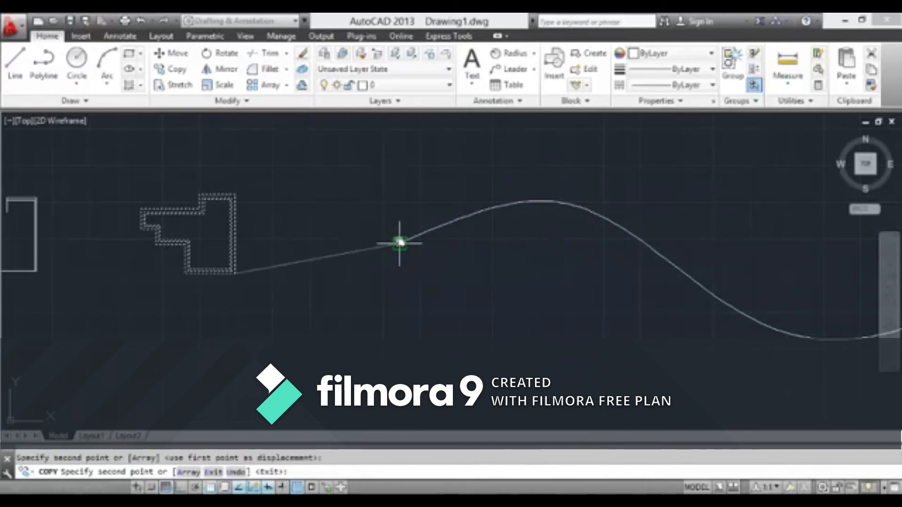
{"action": "key", "text": "Return"}
{"action": "scroll", "coordinate": [421, 256], "scroll_direction": "down", "scroll_amount": 6}
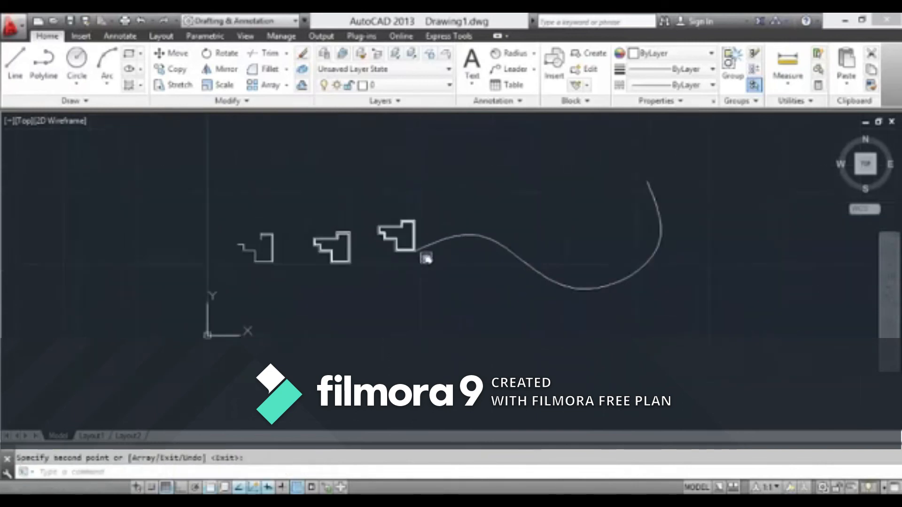
{"action": "middle_click_drag", "start_coordinate": [391, 242], "coordinate": [401, 269]}
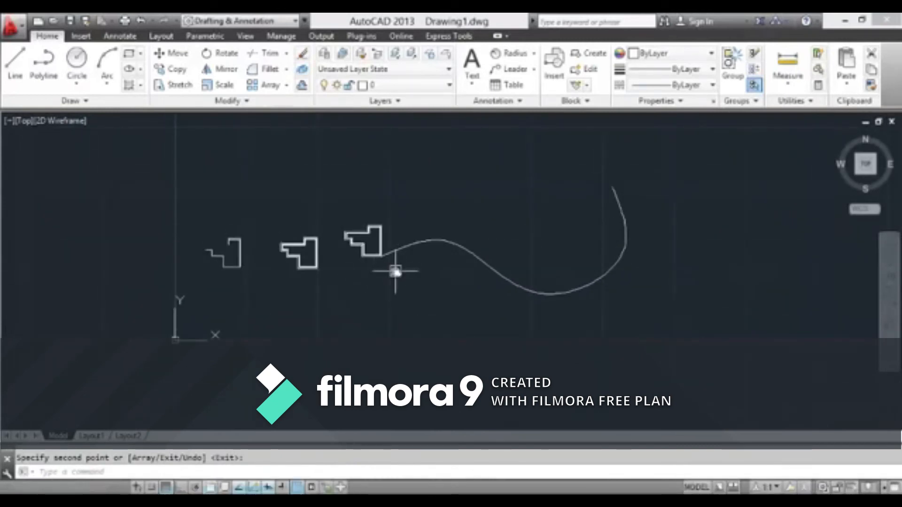
{"action": "scroll", "coordinate": [361, 234], "scroll_direction": "up", "scroll_amount": 6}
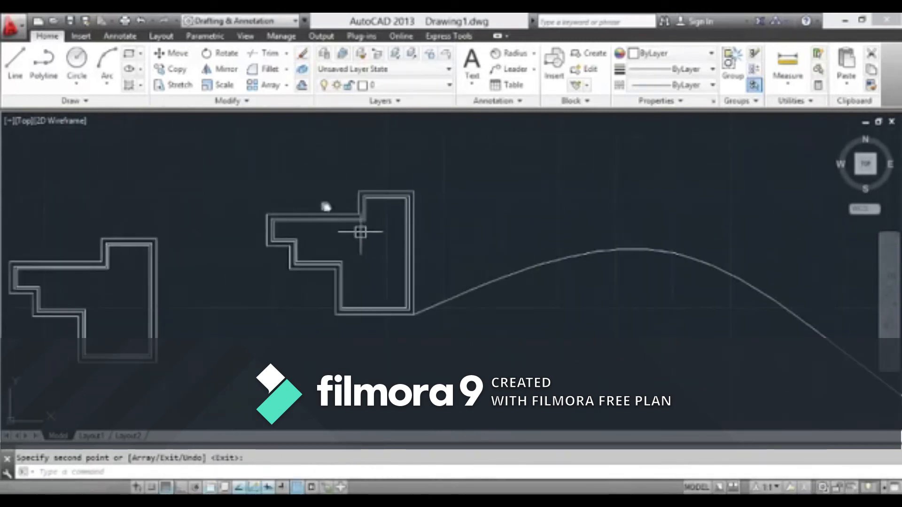
{"action": "left_click", "coordinate": [306, 101]}
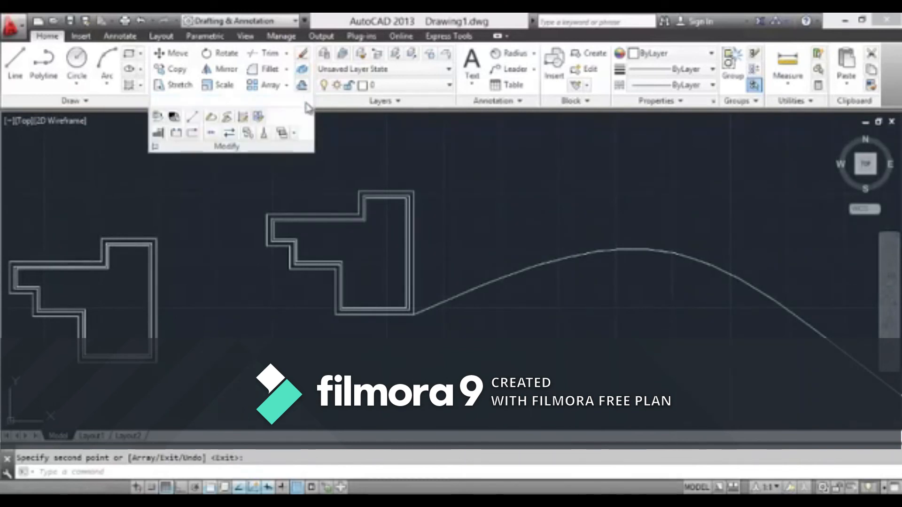
{"action": "key", "text": "Escape"}
{"action": "left_click", "coordinate": [425, 153]}
{"action": "scroll", "coordinate": [396, 157], "scroll_direction": "down", "scroll_amount": 6}
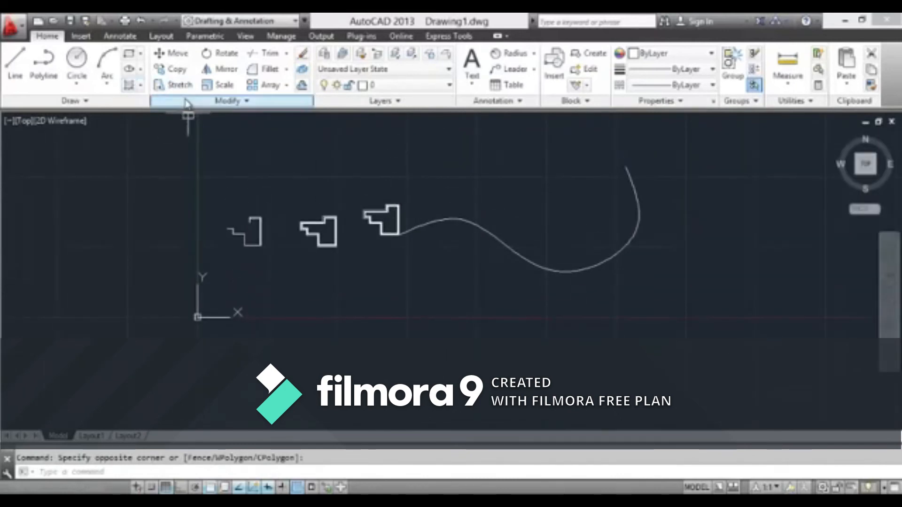
Start a hatch for the copied outlines beside the spline and choose the ANSI37 pattern
{"action": "scroll", "coordinate": [371, 211], "scroll_direction": "up", "scroll_amount": 8}
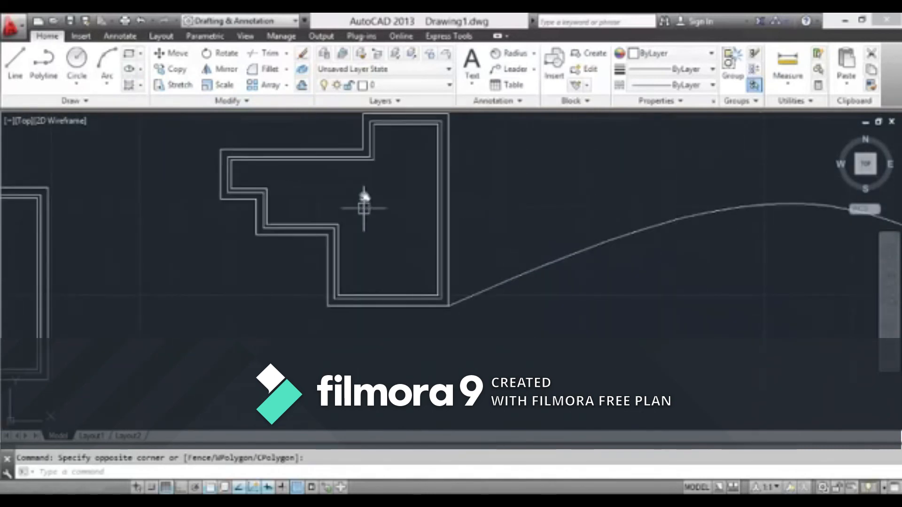
{"action": "scroll", "coordinate": [365, 196], "scroll_direction": "down", "scroll_amount": 3}
{"action": "scroll", "coordinate": [362, 225], "scroll_direction": "up", "scroll_amount": 3}
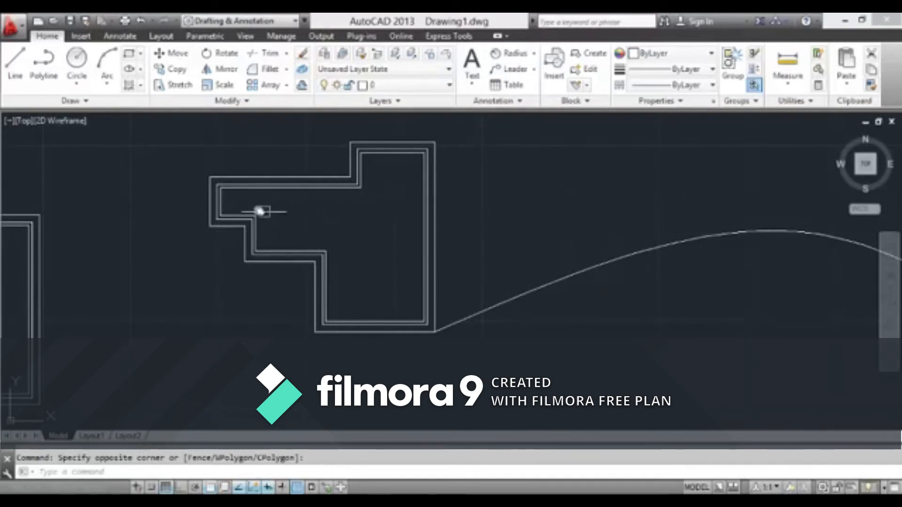
{"action": "left_click", "coordinate": [133, 90]}
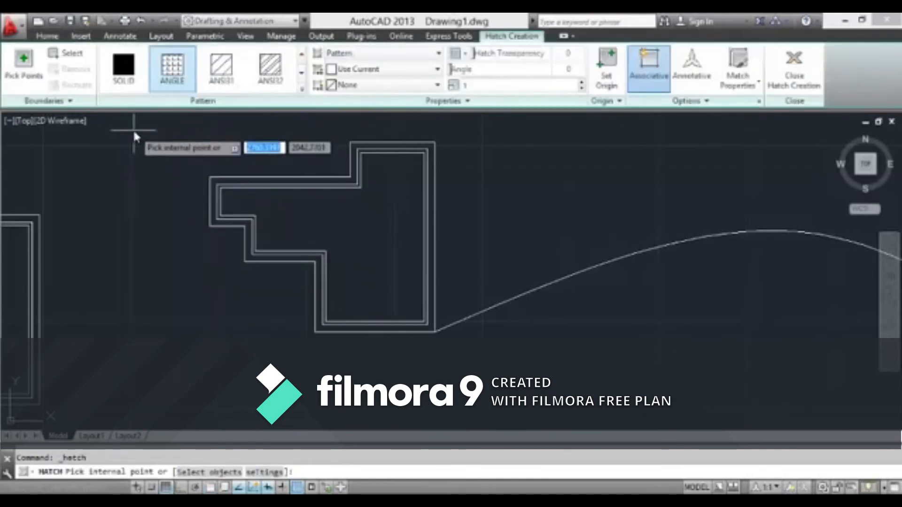
{"action": "left_click", "coordinate": [300, 89]}
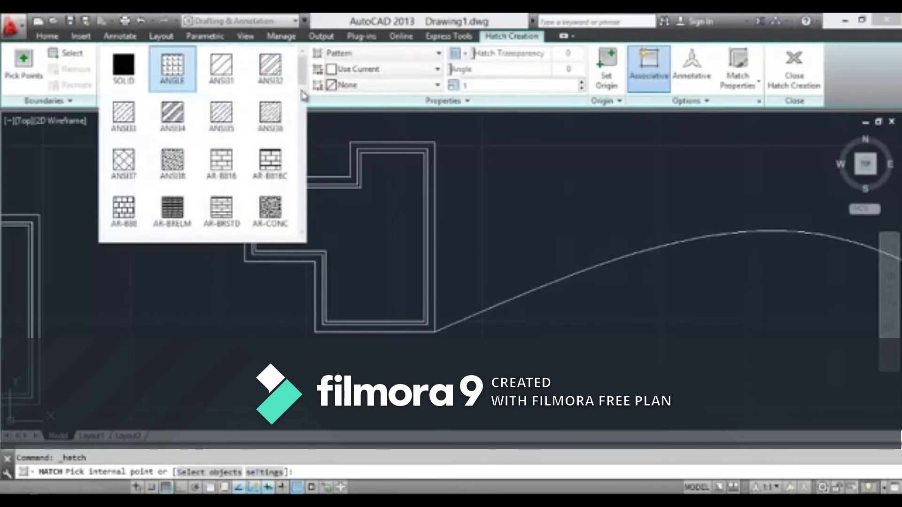
{"action": "mouse_move", "coordinate": [303, 91]}
{"action": "left_mouse_down"}
{"action": "mouse_move", "coordinate": [306, 116]}
{"action": "mouse_move", "coordinate": [306, 107]}
{"action": "left_mouse_up"}
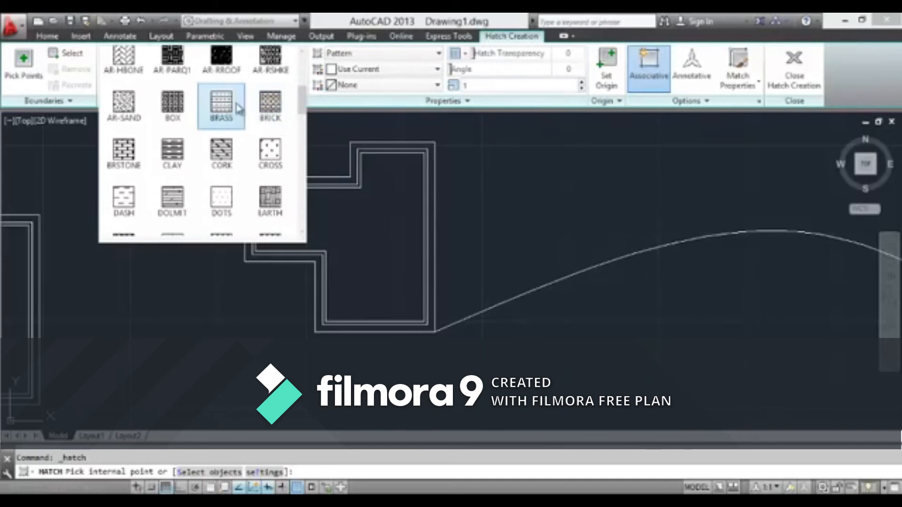
{"action": "scroll", "coordinate": [239, 109], "scroll_direction": "up", "scroll_amount": 2}
{"action": "scroll", "coordinate": [231, 97], "scroll_direction": "up", "scroll_amount": 1}
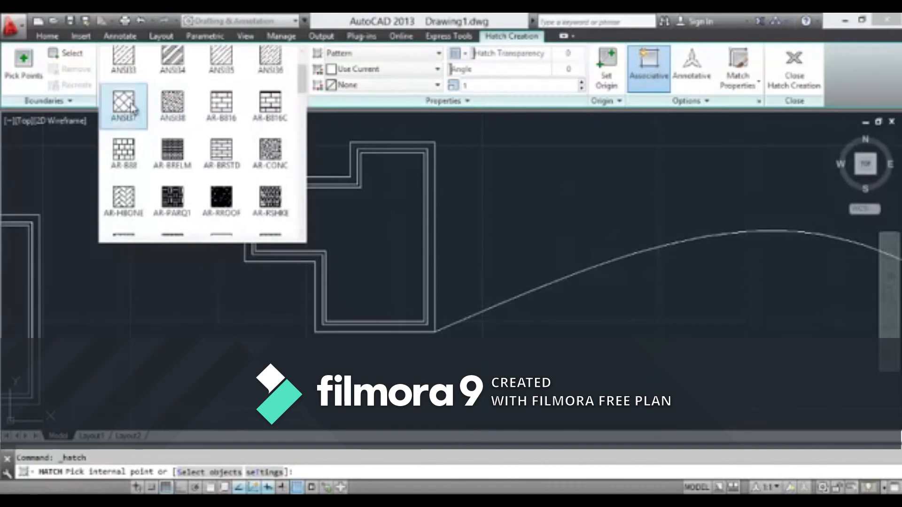
{"action": "left_click", "coordinate": [133, 108]}
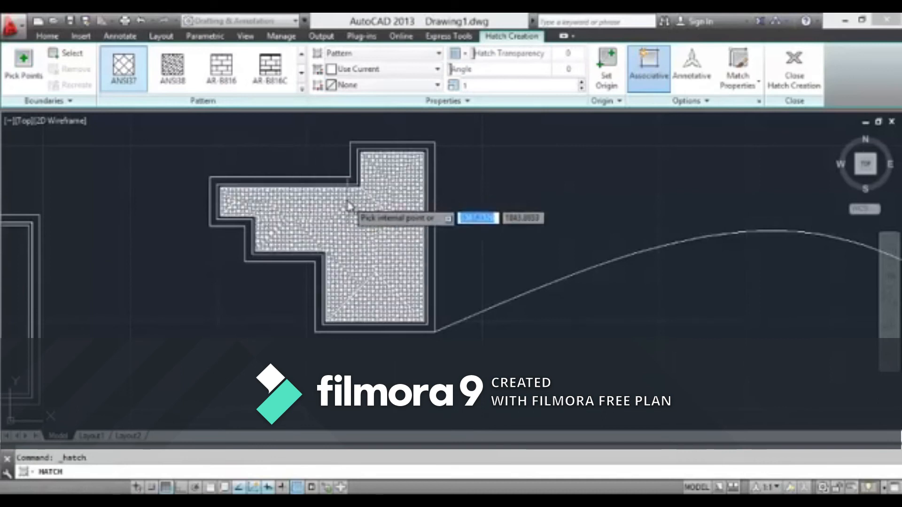
Apply the hatch to the interior of the innermost outline in the copied shape
{"action": "scroll", "coordinate": [387, 227], "scroll_direction": "up", "scroll_amount": 2}
{"action": "scroll", "coordinate": [386, 227], "scroll_direction": "up", "scroll_amount": 3}
{"action": "scroll", "coordinate": [367, 226], "scroll_direction": "down", "scroll_amount": 3}
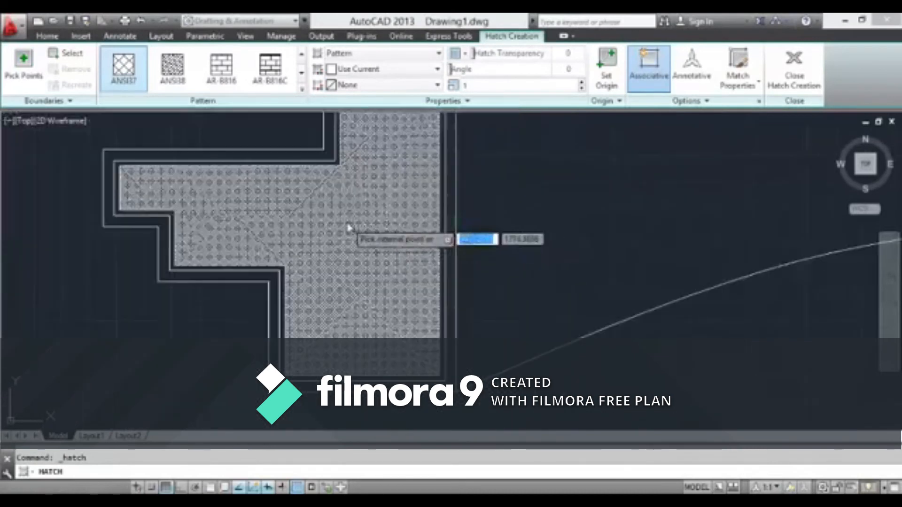
{"action": "scroll", "coordinate": [347, 224], "scroll_direction": "up", "scroll_amount": 3}
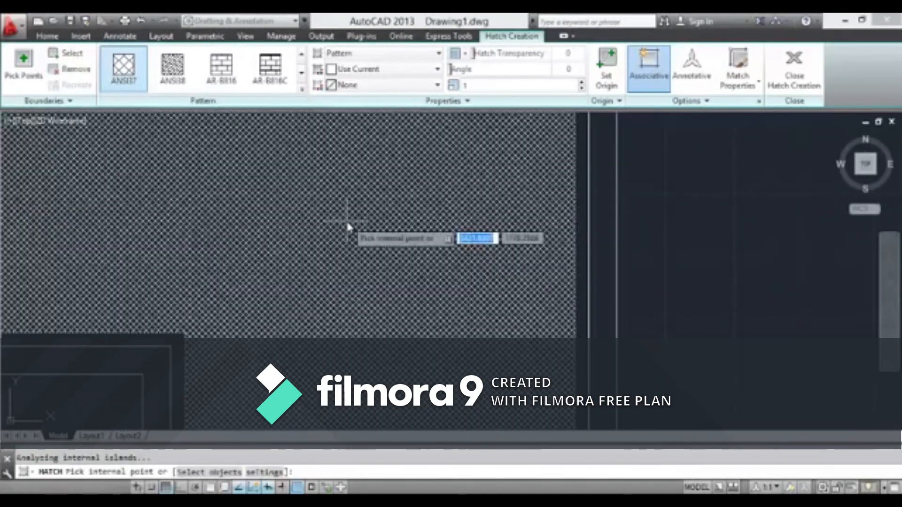
{"action": "scroll", "coordinate": [346, 226], "scroll_direction": "down", "scroll_amount": 5}
{"action": "scroll", "coordinate": [510, 235], "scroll_direction": "up", "scroll_amount": 4}
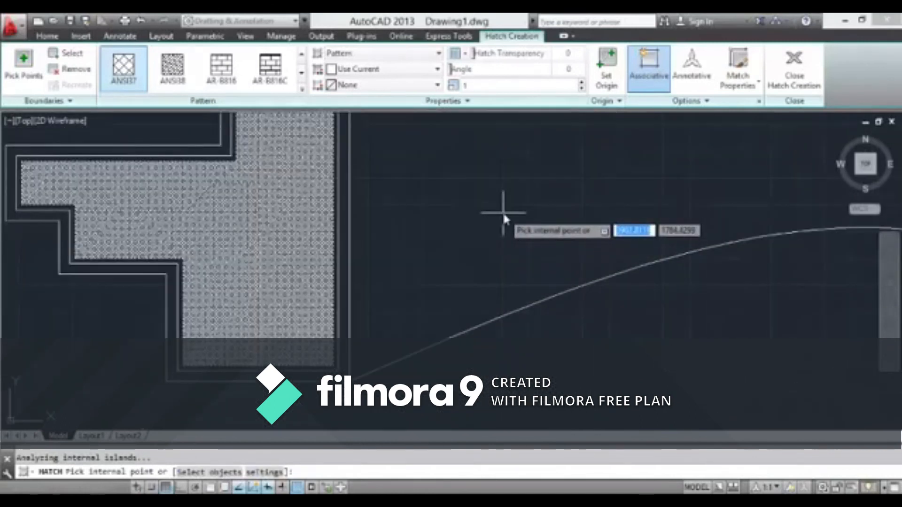
{"action": "key", "text": "Return"}
Examine the density and line spacing of the hatch inside the copied outline, both close up and from farther away
{"action": "scroll", "coordinate": [439, 246], "scroll_direction": "down", "scroll_amount": 3}
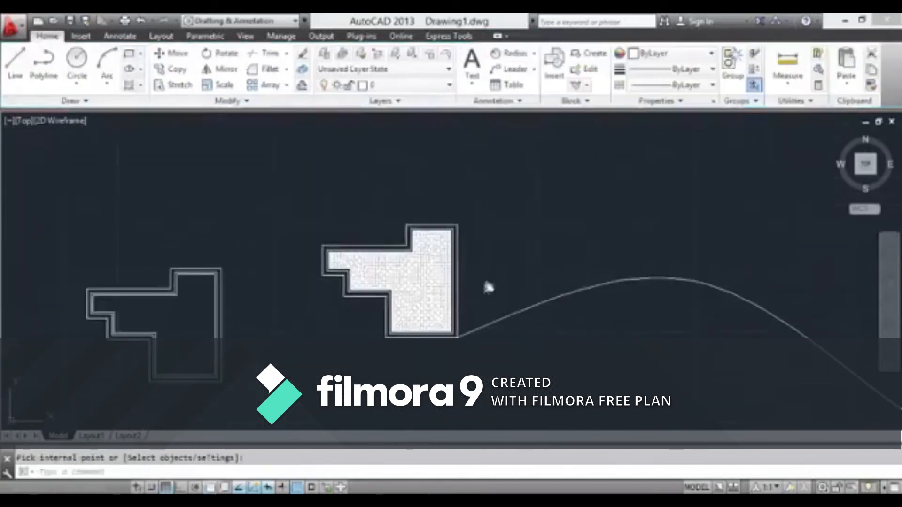
{"action": "scroll", "coordinate": [395, 257], "scroll_direction": "up", "scroll_amount": 5}
{"action": "scroll", "coordinate": [394, 257], "scroll_direction": "up", "scroll_amount": 2}
{"action": "scroll", "coordinate": [399, 221], "scroll_direction": "down", "scroll_amount": 5}
{"action": "scroll", "coordinate": [392, 227], "scroll_direction": "up", "scroll_amount": 6}
{"action": "scroll", "coordinate": [399, 217], "scroll_direction": "up", "scroll_amount": 5}
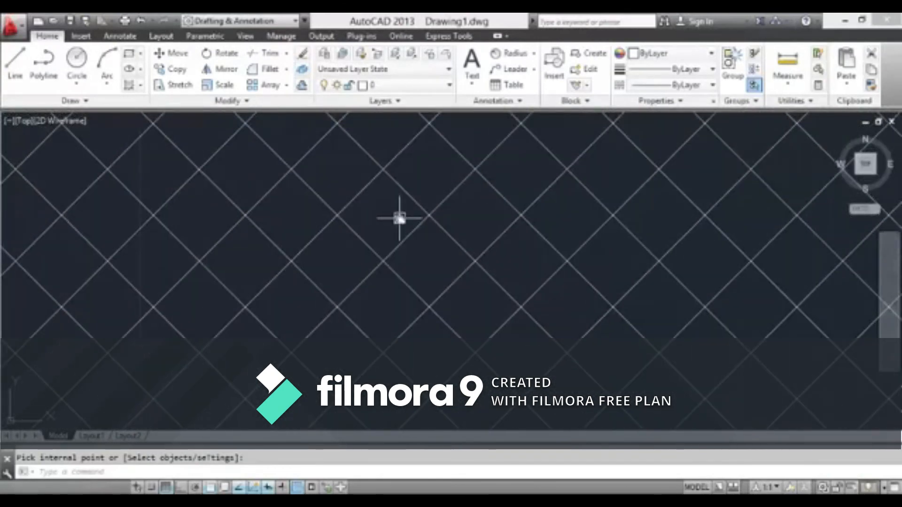
{"action": "scroll", "coordinate": [400, 219], "scroll_direction": "down", "scroll_amount": 6}
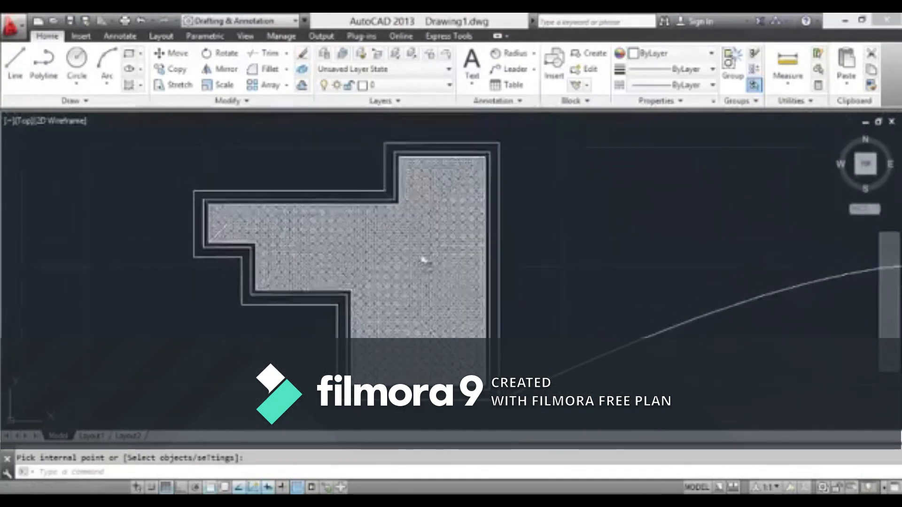
{"action": "scroll", "coordinate": [424, 259], "scroll_direction": "up", "scroll_amount": 4}
{"action": "scroll", "coordinate": [465, 213], "scroll_direction": "down", "scroll_amount": 6}
{"action": "key", "text": "Escape"}
Dismiss the Internet Download Manager message and set the pattern scale of the copied outline's hatch to 10
{"action": "scroll", "coordinate": [561, 228], "scroll_direction": "up", "scroll_amount": 3}
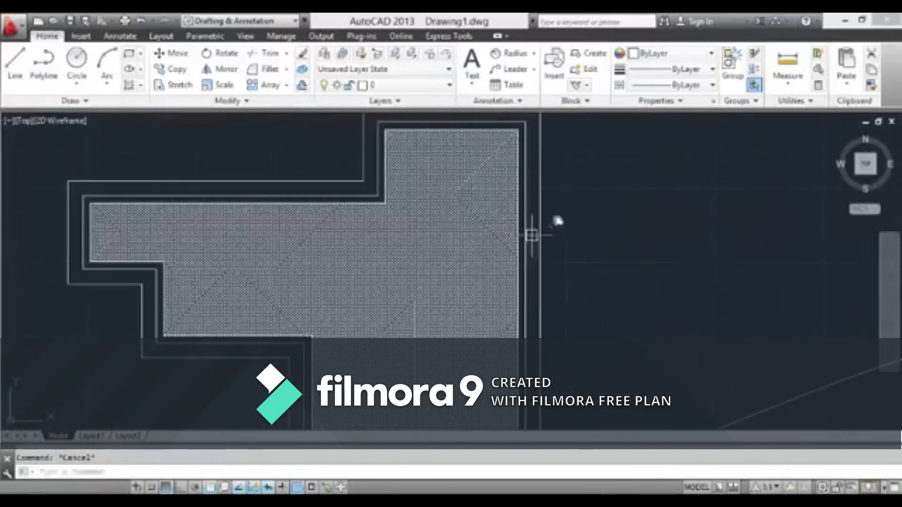
{"action": "left_click", "coordinate": [466, 199]}
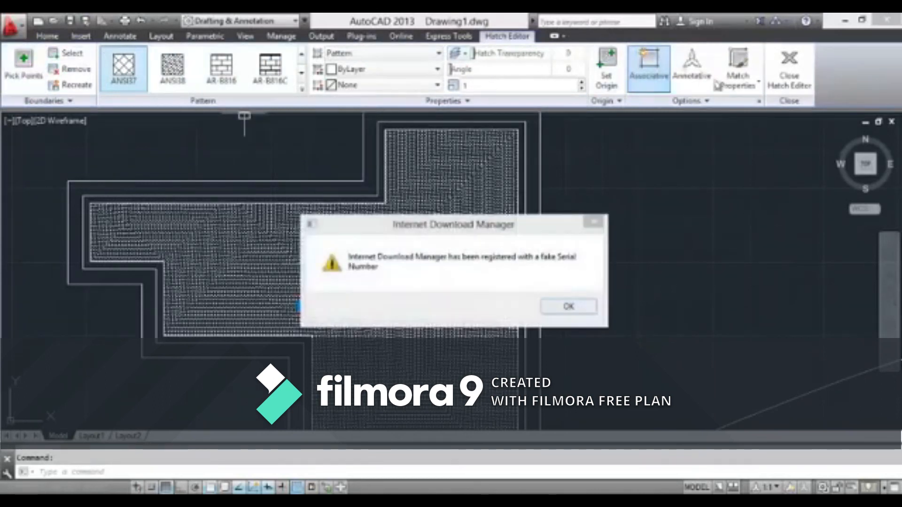
{"action": "left_click", "coordinate": [603, 223]}
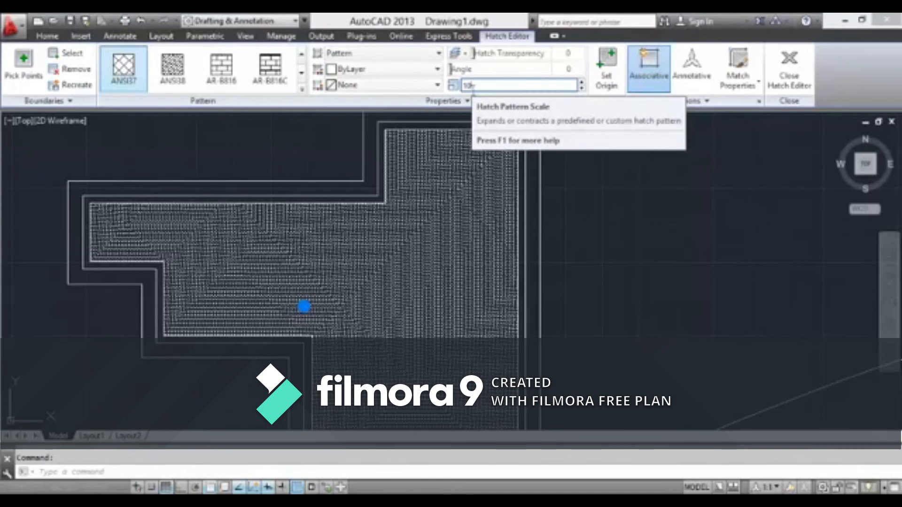
{"action": "key", "text": "Return"}
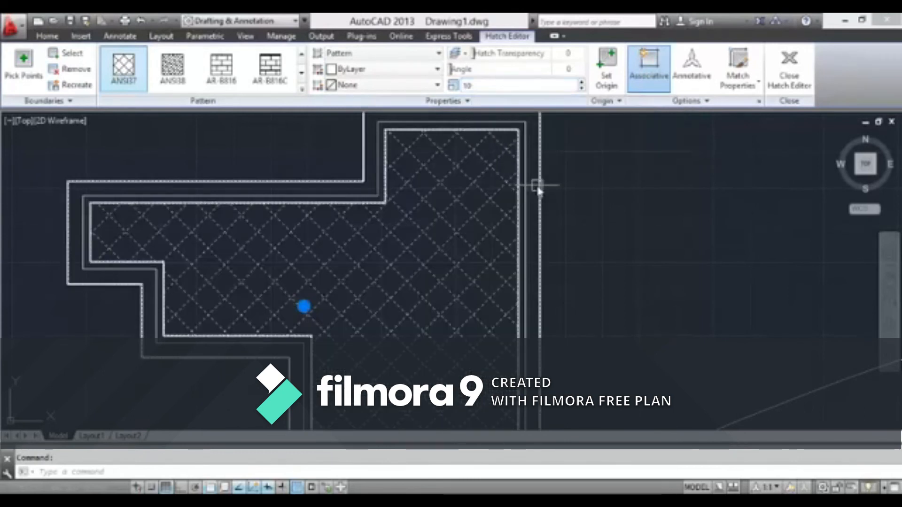
{"action": "left_click", "coordinate": [574, 199]}
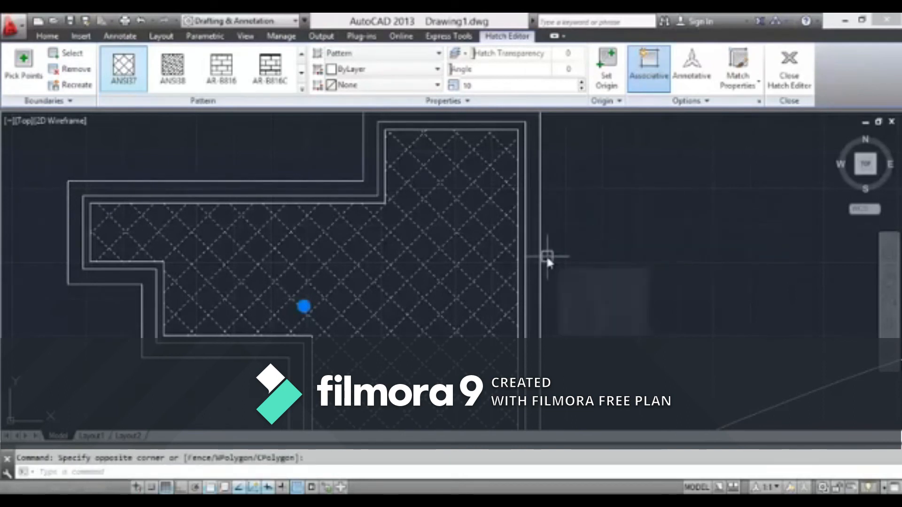
{"action": "key", "text": "Escape"}
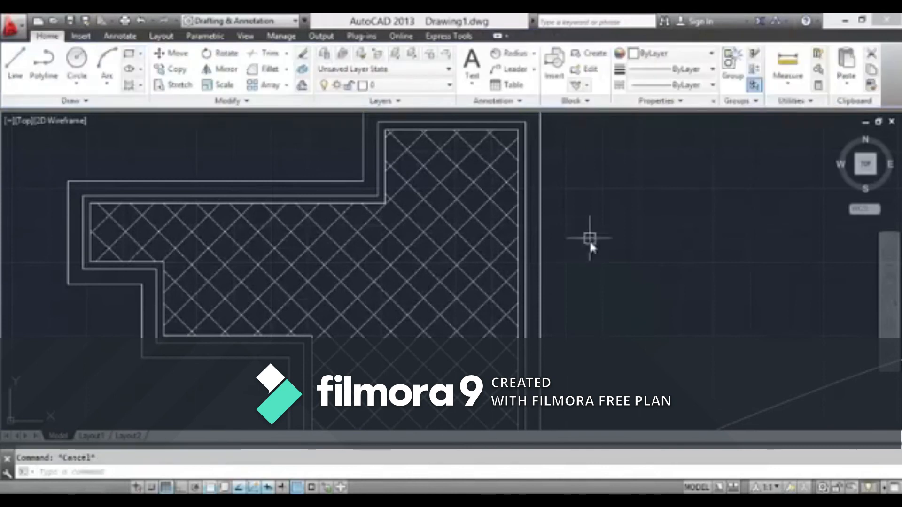
{"action": "scroll", "coordinate": [670, 191], "scroll_direction": "up", "scroll_amount": 4}
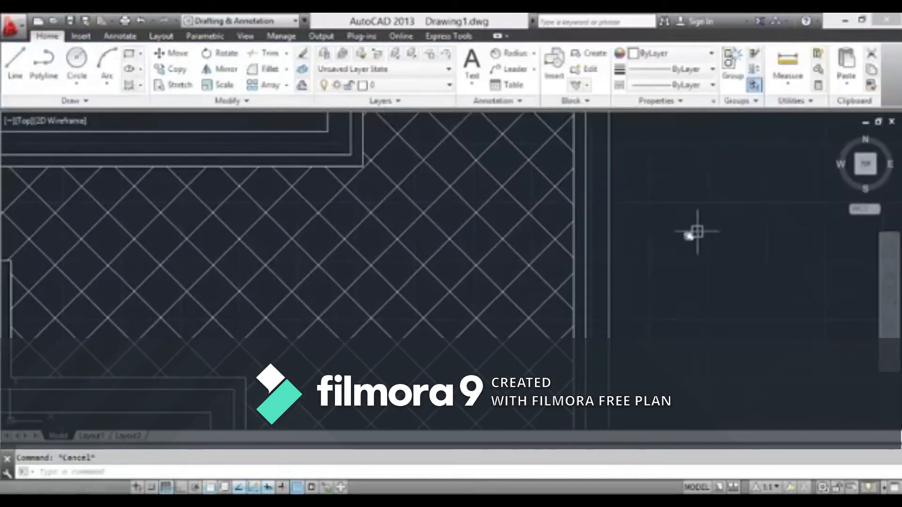
Examine the hatch density inside the copied outline and its layout relative to the unhatched outlines and the spline
{"action": "scroll", "coordinate": [547, 242], "scroll_direction": "down", "scroll_amount": 4}
{"action": "scroll", "coordinate": [493, 262], "scroll_direction": "up", "scroll_amount": 3}
{"action": "scroll", "coordinate": [499, 269], "scroll_direction": "down", "scroll_amount": 3}
{"action": "scroll", "coordinate": [373, 195], "scroll_direction": "up", "scroll_amount": 5}
{"action": "scroll", "coordinate": [362, 241], "scroll_direction": "down", "scroll_amount": 5}
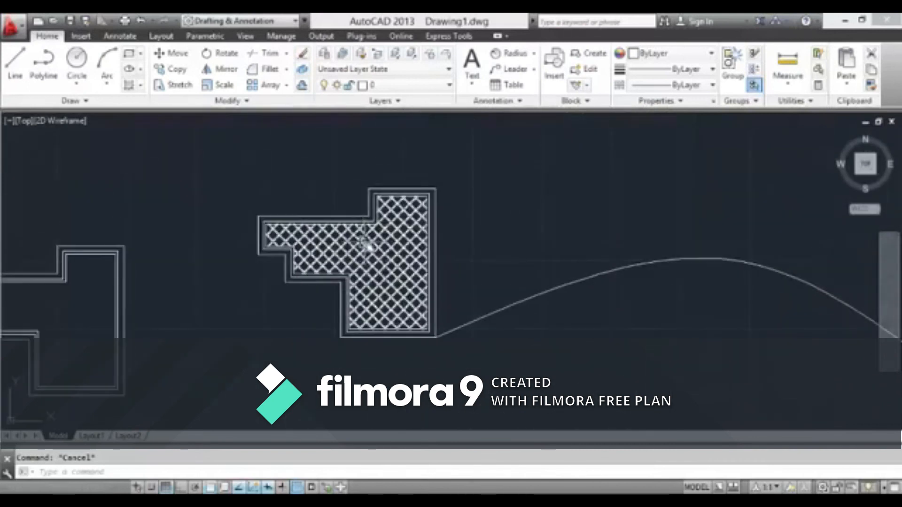
{"action": "scroll", "coordinate": [368, 247], "scroll_direction": "up", "scroll_amount": 6}
{"action": "scroll", "coordinate": [373, 245], "scroll_direction": "down", "scroll_amount": 5}
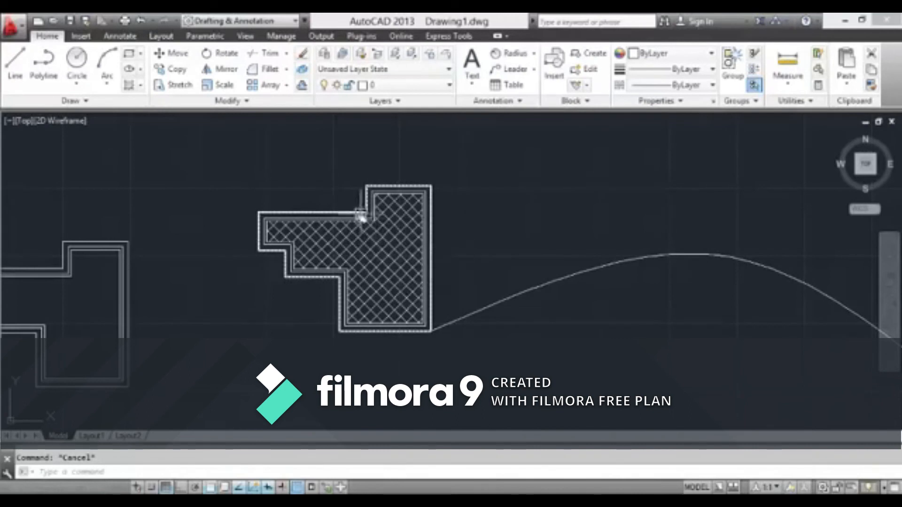
{"action": "middle_click_drag", "start_coordinate": [360, 217], "coordinate": [337, 203]}
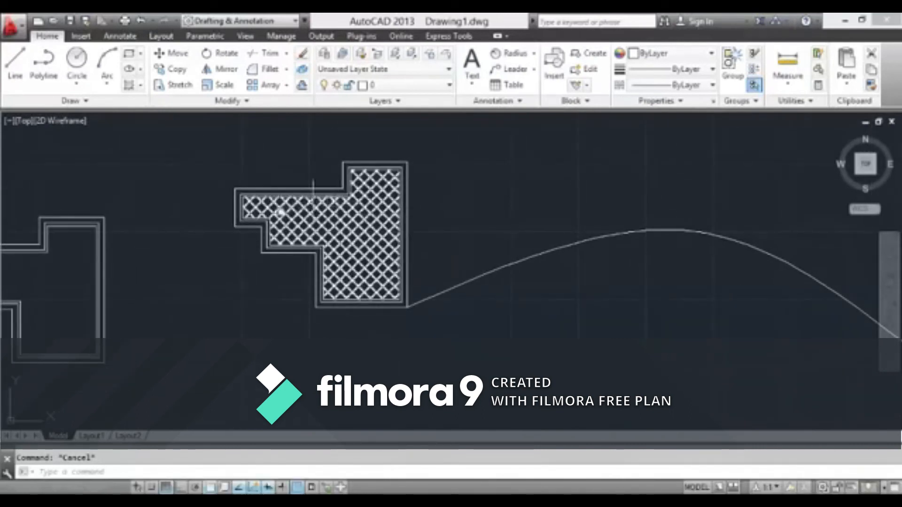
{"action": "middle_click_drag", "start_coordinate": [274, 205], "coordinate": [459, 209]}
{"action": "scroll", "coordinate": [403, 186], "scroll_direction": "up", "scroll_amount": 4}
{"action": "scroll", "coordinate": [403, 187], "scroll_direction": "down", "scroll_amount": 4}
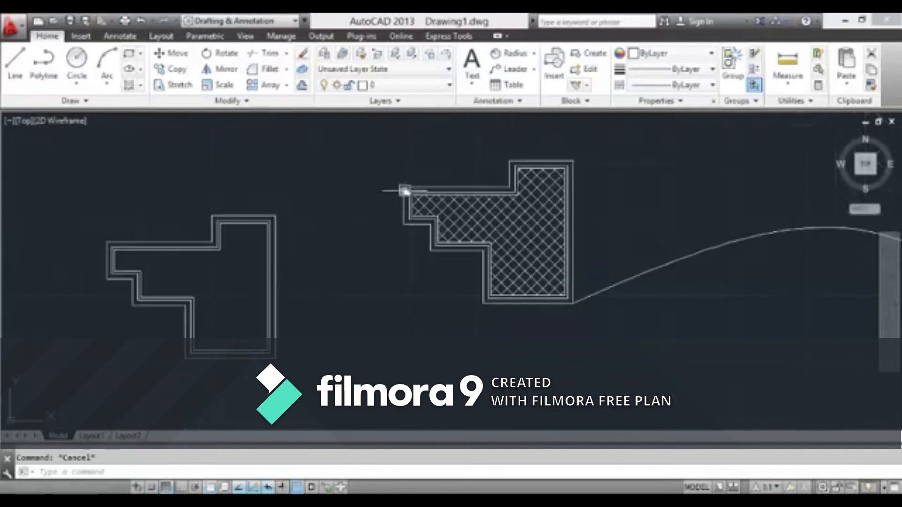
{"action": "scroll", "coordinate": [216, 113], "scroll_direction": "up", "scroll_amount": 3}
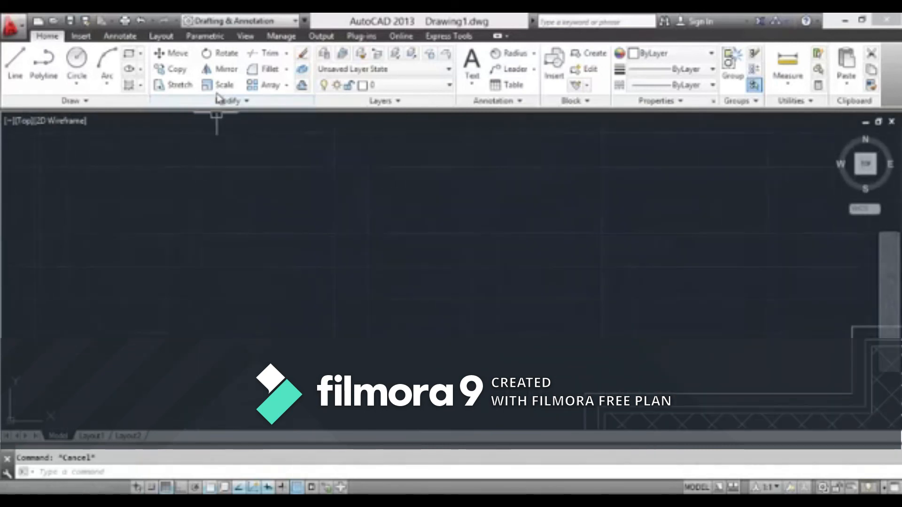
{"action": "scroll", "coordinate": [237, 150], "scroll_direction": "down", "scroll_amount": 4}
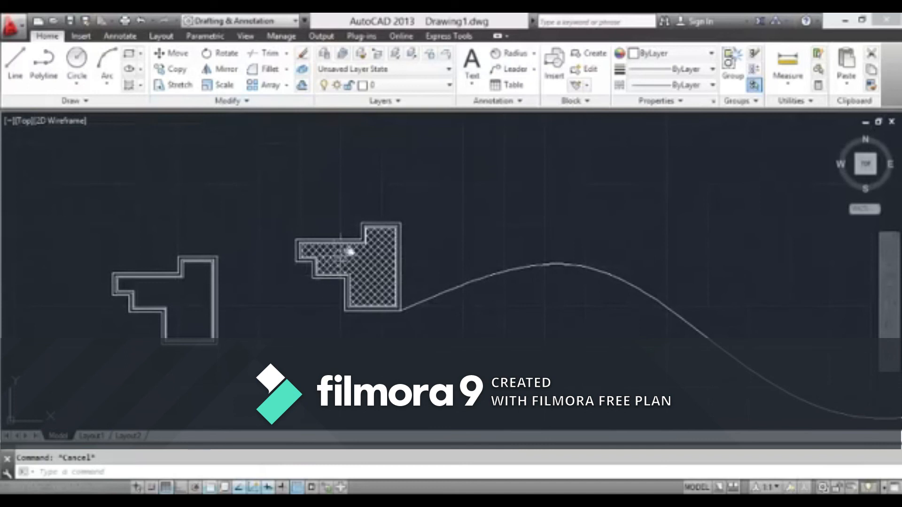
{"action": "scroll", "coordinate": [411, 240], "scroll_direction": "up", "scroll_amount": 3}
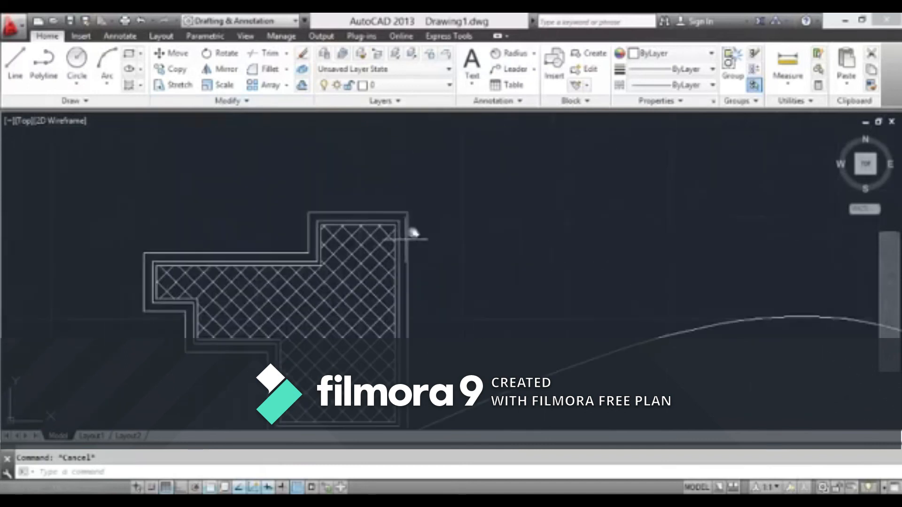
{"action": "mouse_move", "coordinate": [419, 232]}
{"action": "middle_mouse_down"}
{"action": "mouse_move", "coordinate": [494, 213]}
{"action": "mouse_move", "coordinate": [441, 247]}
{"action": "mouse_move", "coordinate": [438, 261]}
{"action": "middle_mouse_up"}
{"action": "left_click", "coordinate": [529, 171]}
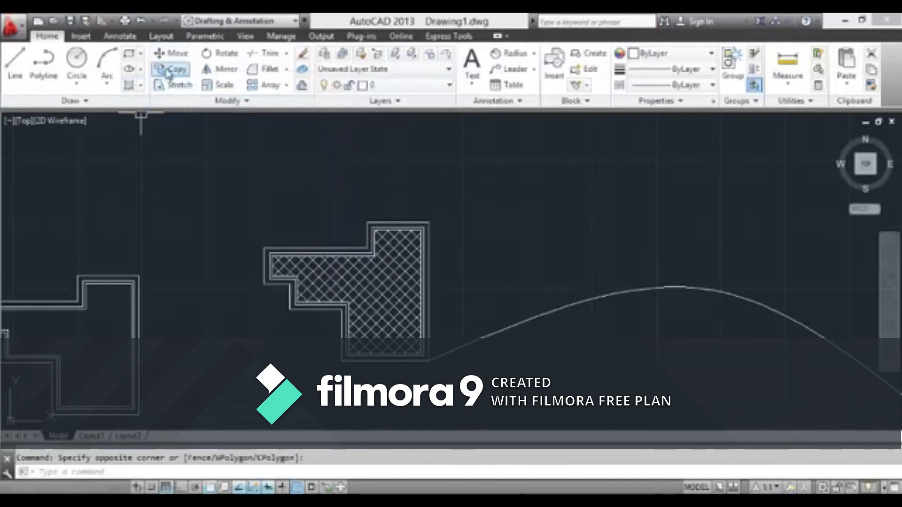
Move the hatched outlines together with the attached spline from their lower-right corner to just above and left of the unhatched nested outlines
{"action": "left_click", "coordinate": [172, 54]}
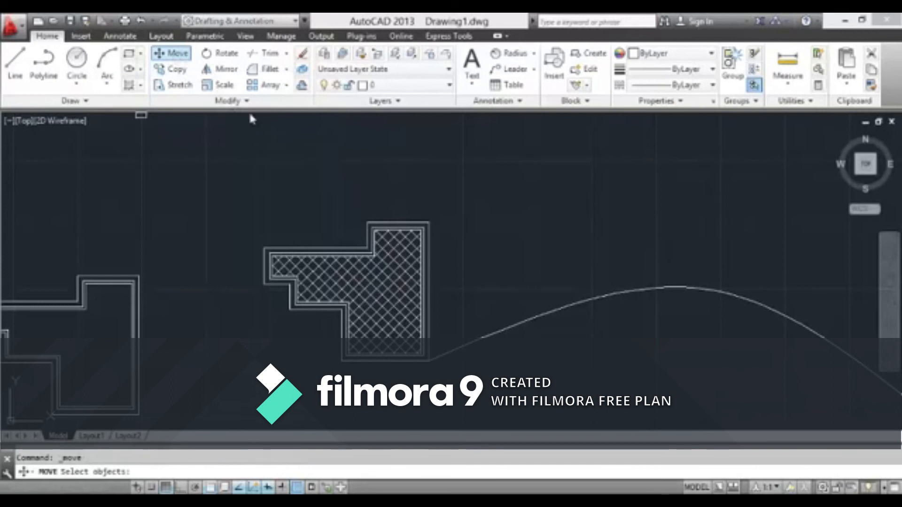
{"action": "left_click", "coordinate": [462, 187]}
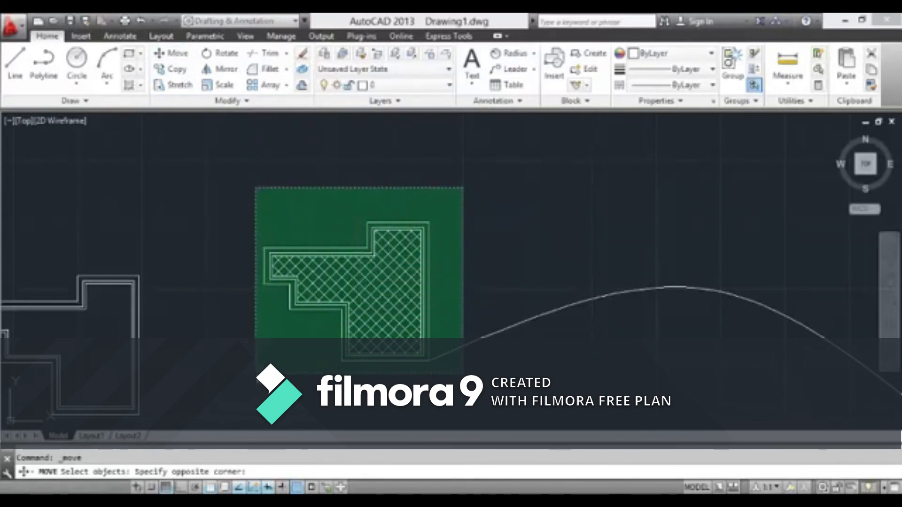
{"action": "left_click", "coordinate": [256, 375]}
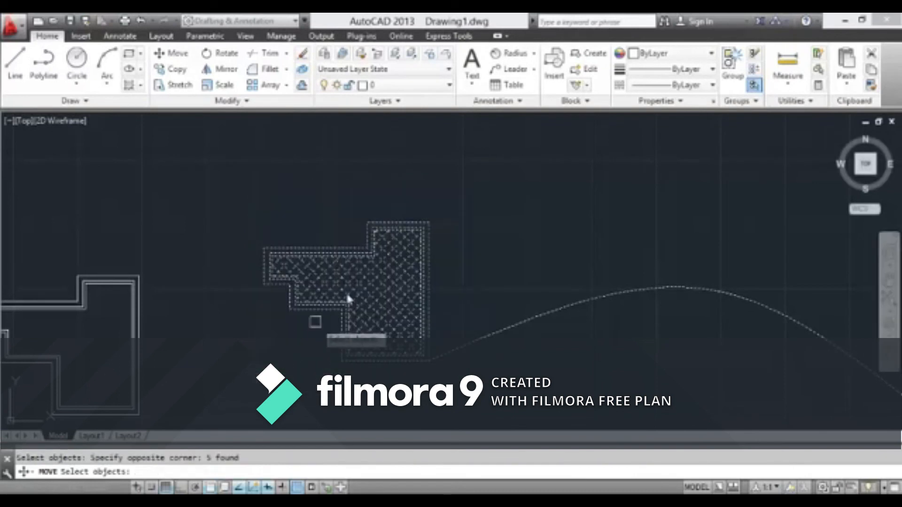
{"action": "scroll", "coordinate": [416, 265], "scroll_direction": "down", "scroll_amount": 4}
{"action": "scroll", "coordinate": [418, 266], "scroll_direction": "up", "scroll_amount": 4}
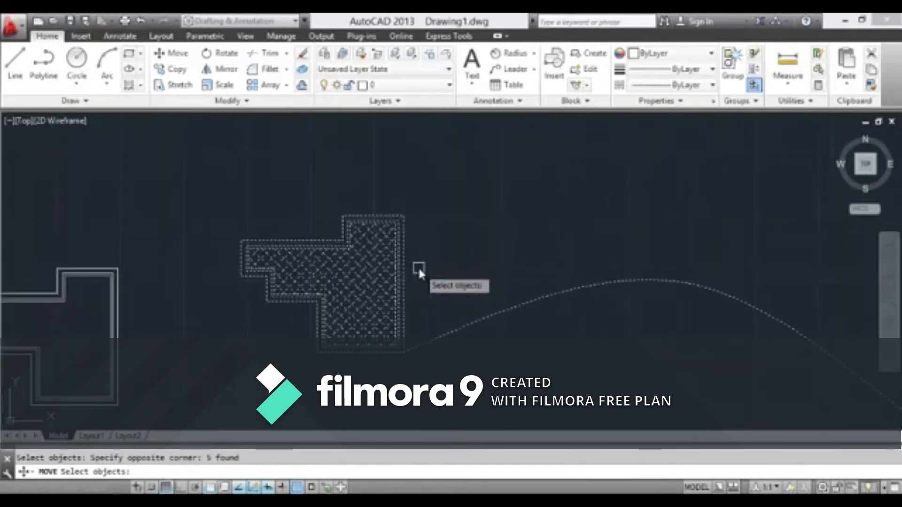
{"action": "key", "text": "Return"}
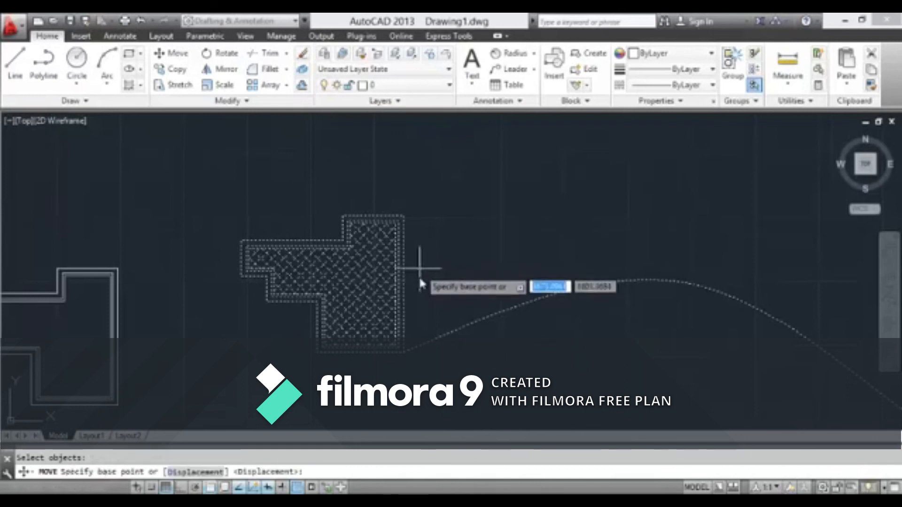
{"action": "left_click", "coordinate": [403, 355]}
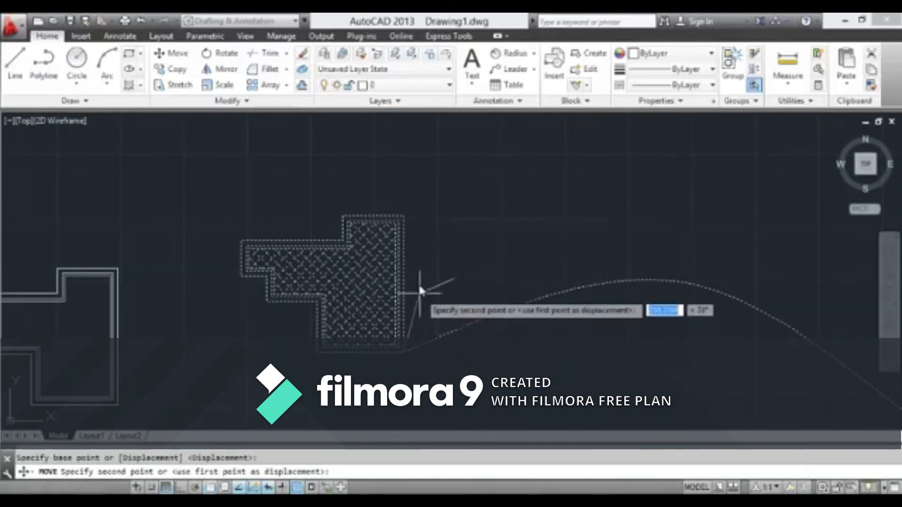
{"action": "scroll", "coordinate": [418, 283], "scroll_direction": "down", "scroll_amount": 3}
{"action": "middle_click_drag", "start_coordinate": [364, 207], "coordinate": [413, 256]}
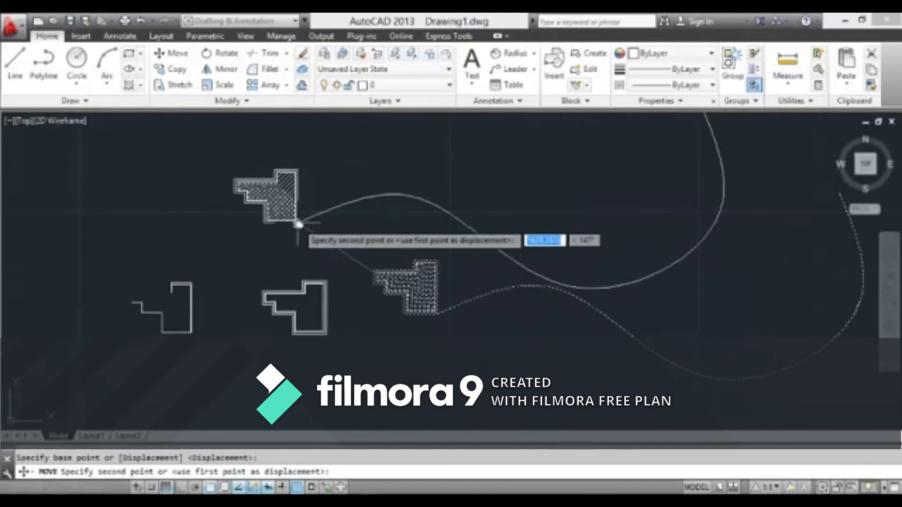
{"action": "middle_click_drag", "start_coordinate": [294, 251], "coordinate": [337, 260]}
{"action": "scroll", "coordinate": [311, 262], "scroll_direction": "up", "scroll_amount": 2}
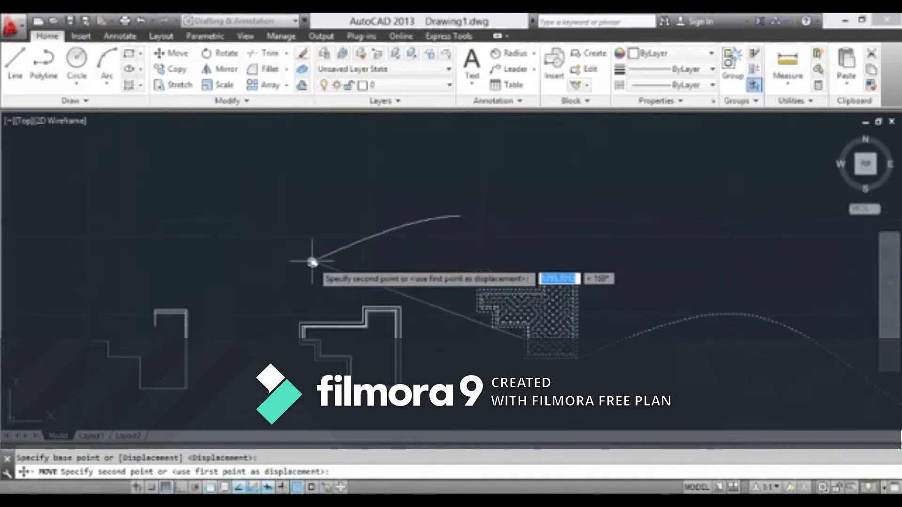
{"action": "scroll", "coordinate": [311, 267], "scroll_direction": "down", "scroll_amount": 2}
{"action": "scroll", "coordinate": [311, 274], "scroll_direction": "up", "scroll_amount": 4}
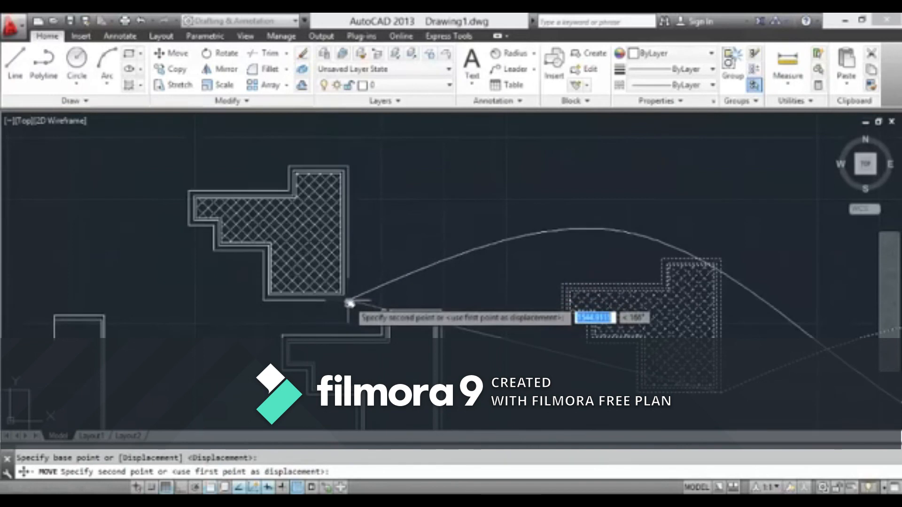
{"action": "left_click", "coordinate": [317, 312]}
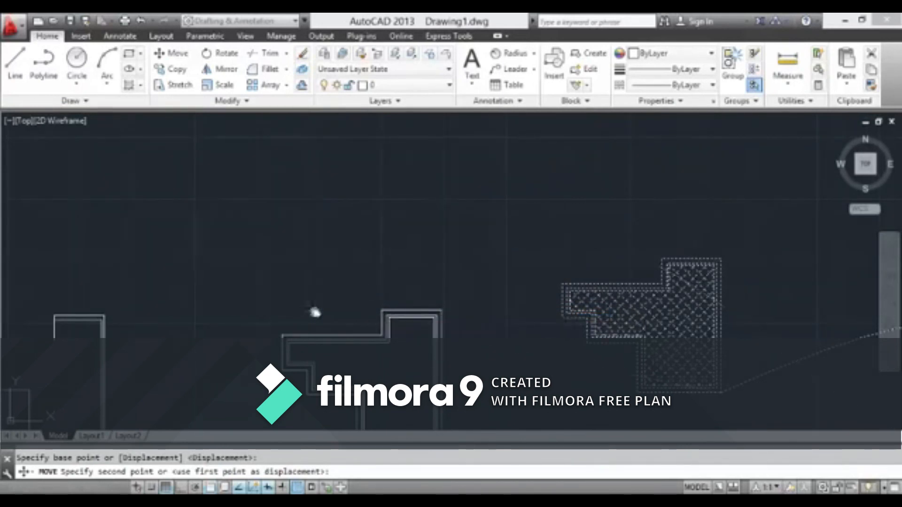
{"action": "scroll", "coordinate": [483, 229], "scroll_direction": "down", "scroll_amount": 5}
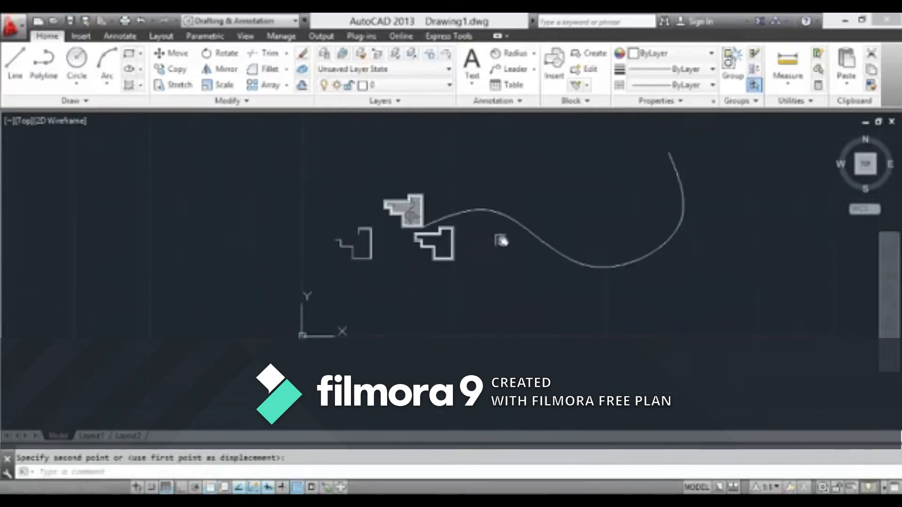
Erase the long spline attached to the hatched shape's lower-right corner
{"action": "scroll", "coordinate": [503, 226], "scroll_direction": "up", "scroll_amount": 2}
{"action": "left_click", "coordinate": [537, 223]}
{"action": "left_click", "coordinate": [527, 252]}
{"action": "key", "text": "Delete"}
{"action": "mouse_move", "coordinate": [528, 252]}
{"action": "middle_mouse_down"}
{"action": "mouse_move", "coordinate": [552, 268]}
{"action": "mouse_move", "coordinate": [533, 278]}
{"action": "middle_mouse_up"}
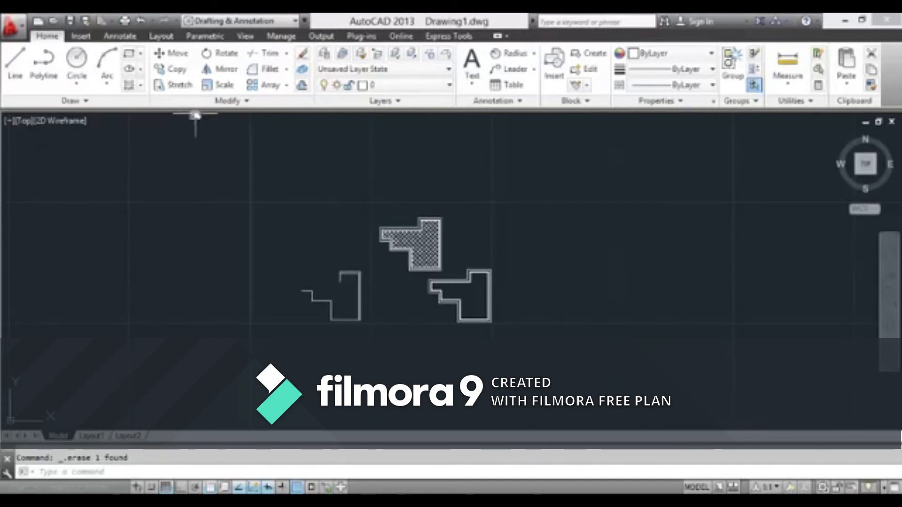
Rotate the three unhatched nested outlines by 30 degrees about the upper-right corner of the outermost outline
{"action": "left_click", "coordinate": [220, 100]}
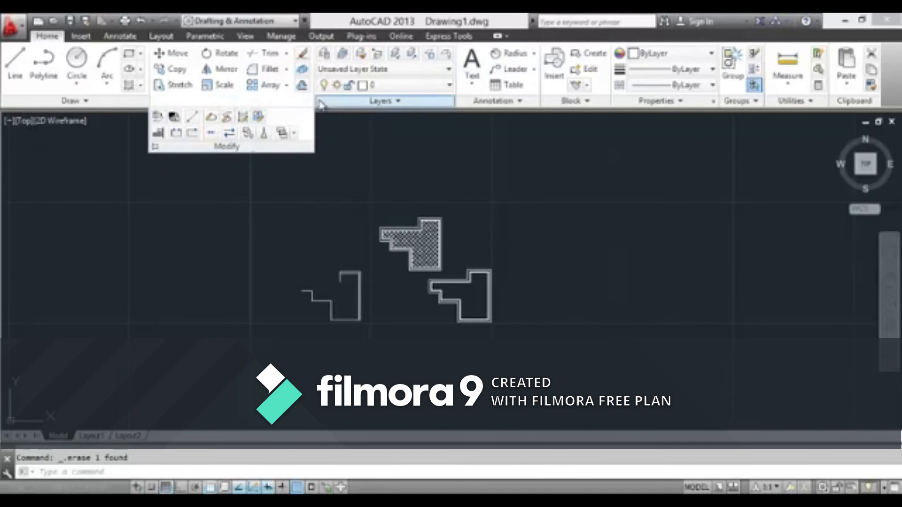
{"action": "left_click", "coordinate": [339, 129]}
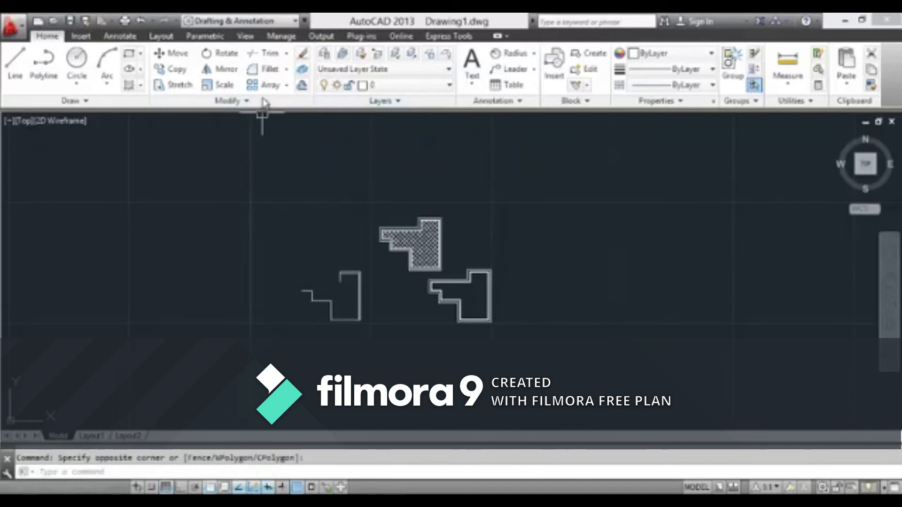
{"action": "left_click", "coordinate": [228, 55]}
{"action": "middle_click_drag", "start_coordinate": [302, 166], "coordinate": [257, 139]}
{"action": "scroll", "coordinate": [404, 259], "scroll_direction": "up", "scroll_amount": 2}
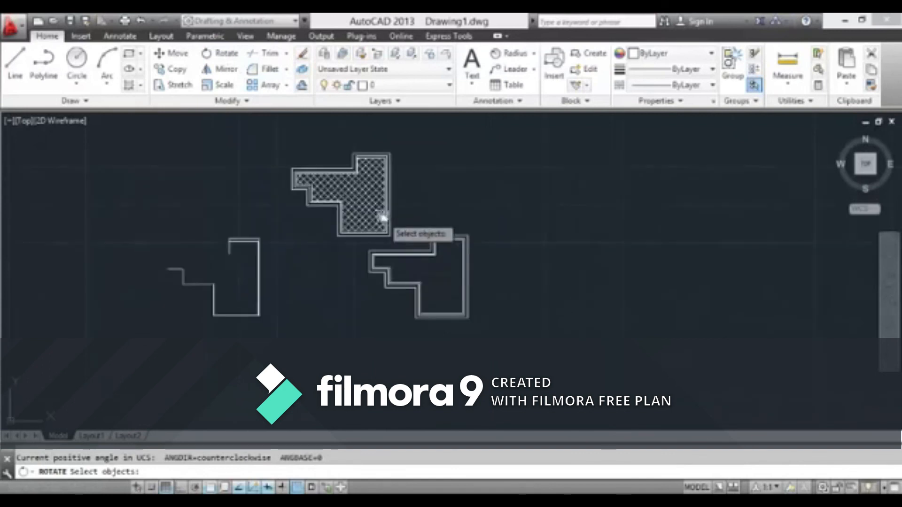
{"action": "scroll", "coordinate": [464, 245], "scroll_direction": "up", "scroll_amount": 3}
{"action": "scroll", "coordinate": [465, 245], "scroll_direction": "down", "scroll_amount": 4}
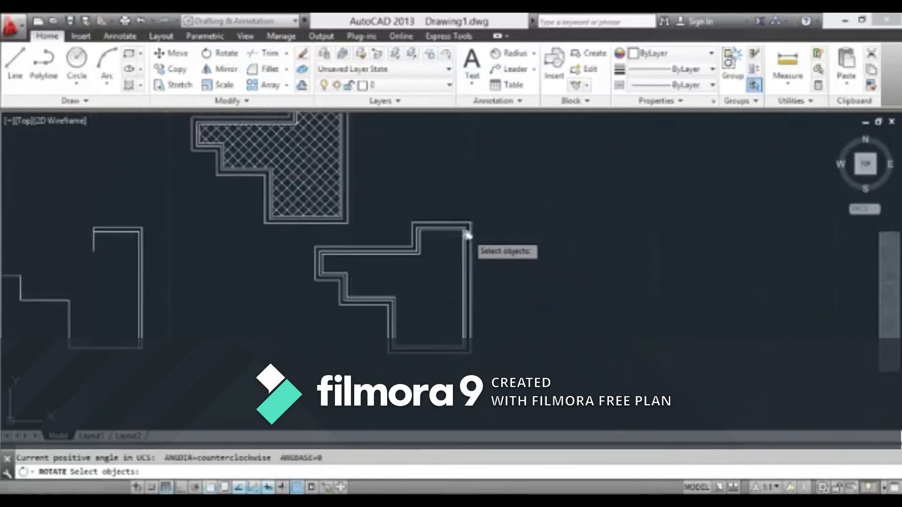
{"action": "scroll", "coordinate": [479, 191], "scroll_direction": "up", "scroll_amount": 2}
{"action": "left_click", "coordinate": [478, 192]}
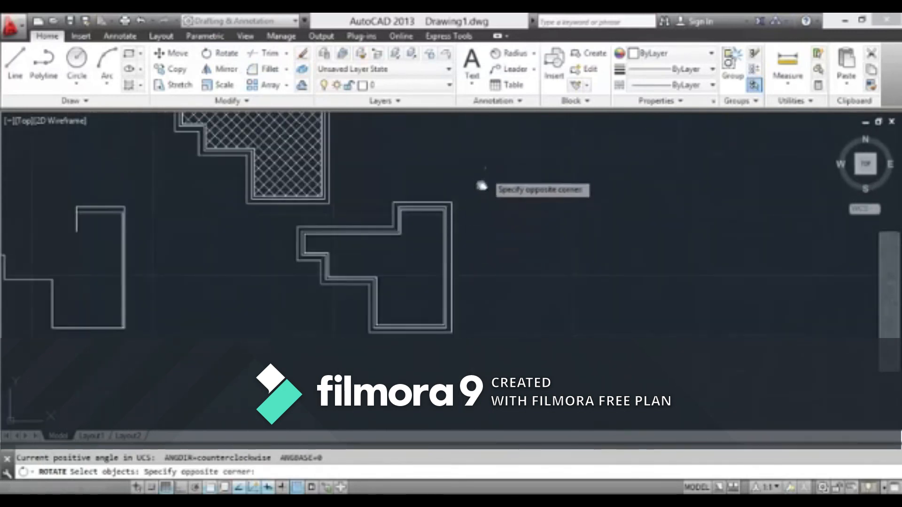
{"action": "left_click", "coordinate": [373, 347]}
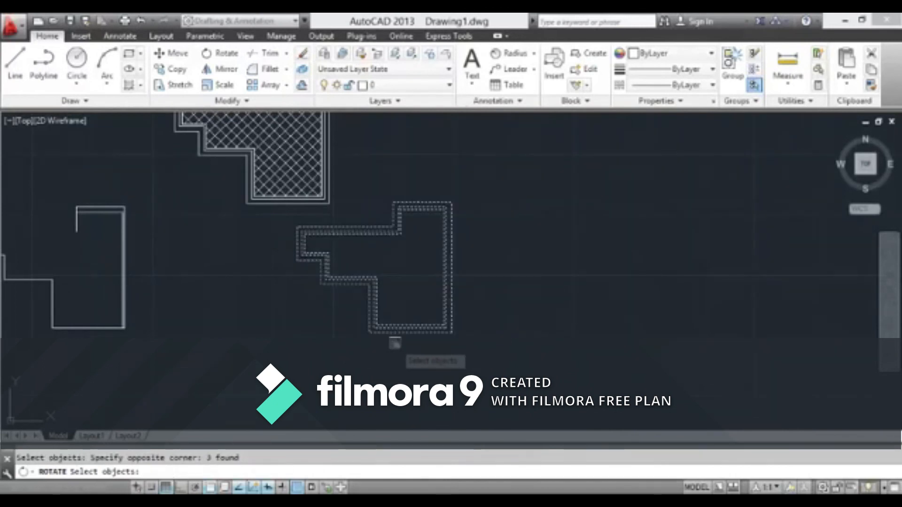
{"action": "key", "text": "Return"}
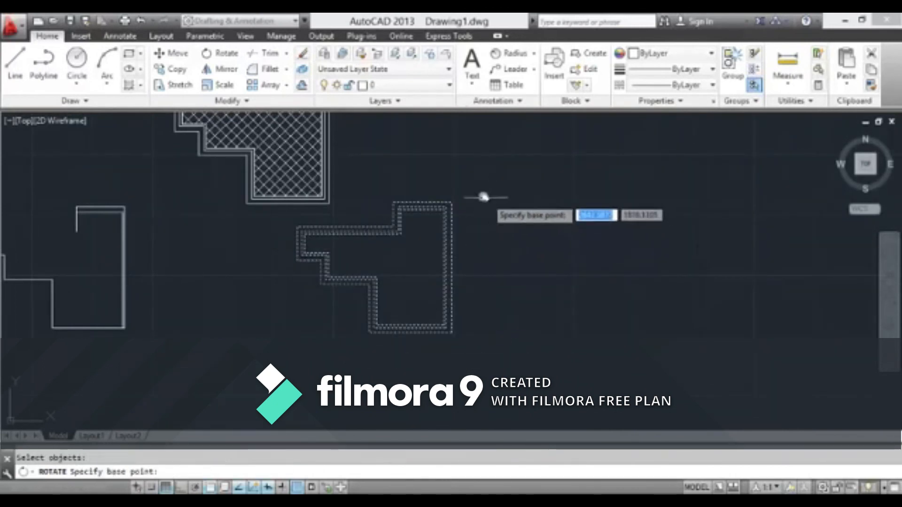
{"action": "left_click", "coordinate": [449, 202]}
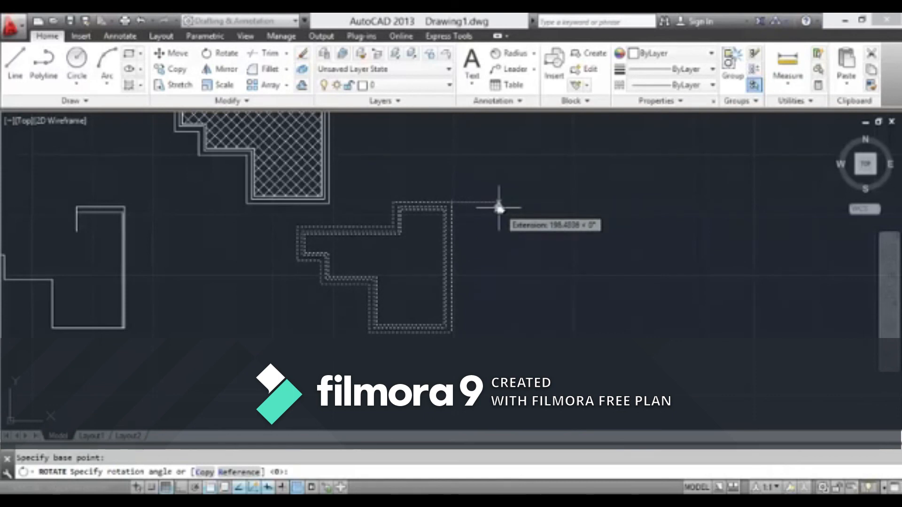
{"action": "type", "text": "30"}
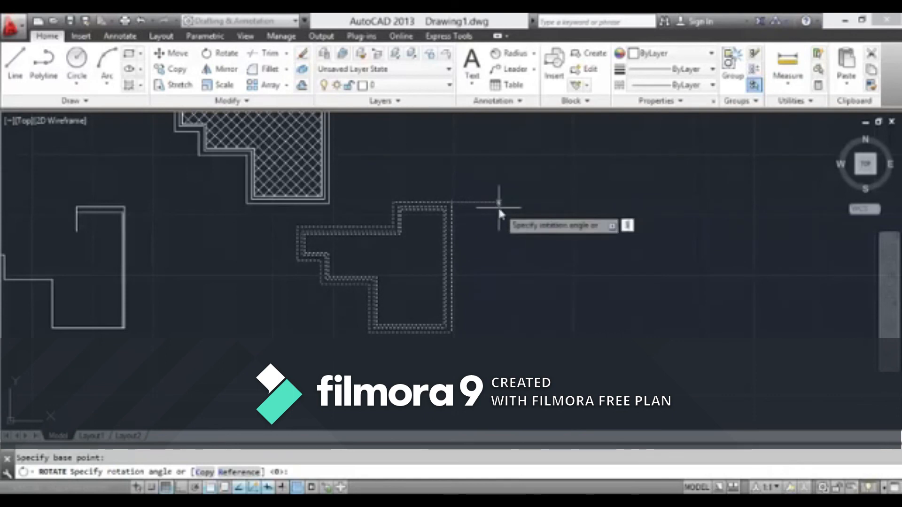
{"action": "key", "text": "Return"}
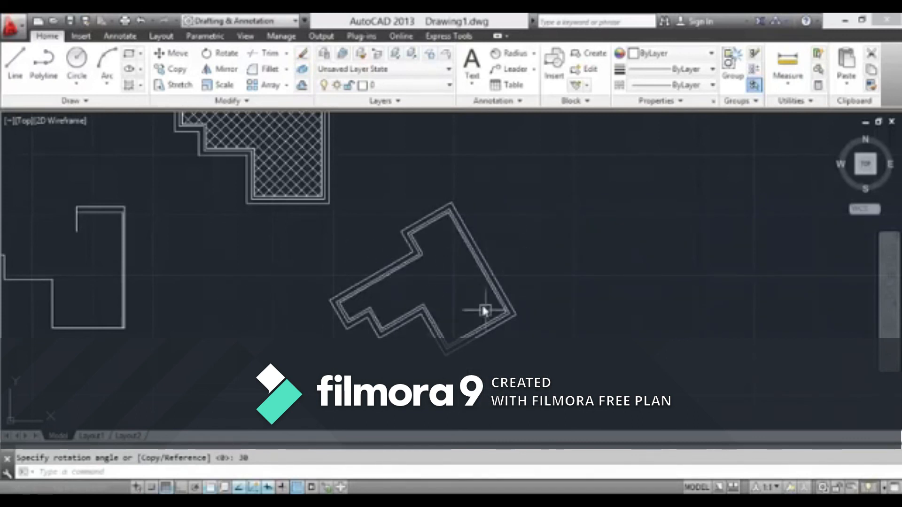
Look over the rotated outlines and the hatched shape, and examine the corners of the open stepped outline up close
{"action": "scroll", "coordinate": [476, 283], "scroll_direction": "down", "scroll_amount": 2}
{"action": "middle_click_drag", "start_coordinate": [475, 283], "coordinate": [504, 328]}
{"action": "scroll", "coordinate": [420, 245], "scroll_direction": "up", "scroll_amount": 4}
{"action": "scroll", "coordinate": [421, 255], "scroll_direction": "down", "scroll_amount": 6}
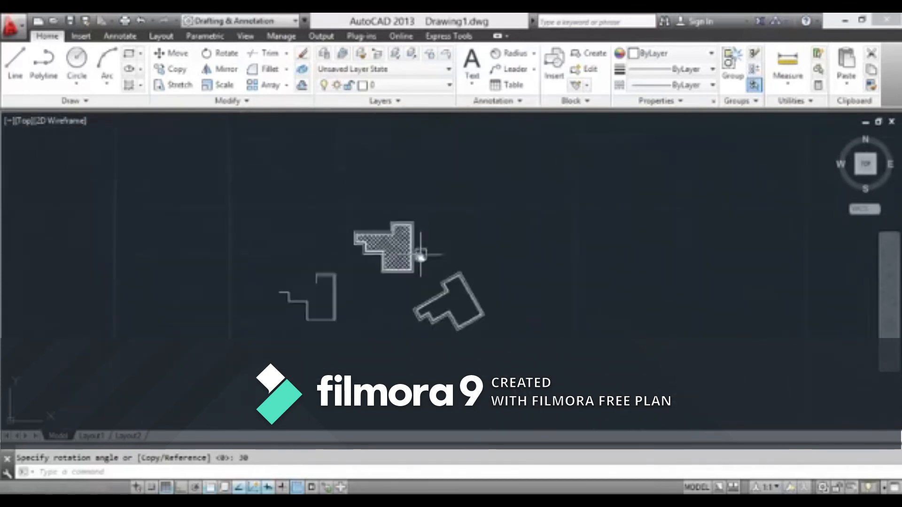
{"action": "middle_click_drag", "start_coordinate": [421, 255], "coordinate": [335, 154]}
{"action": "middle_click_drag", "start_coordinate": [322, 185], "coordinate": [247, 212]}
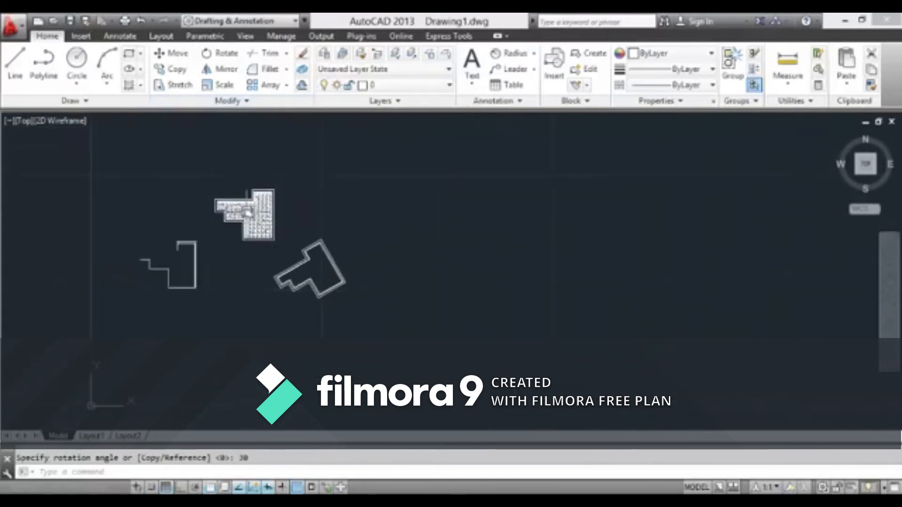
{"action": "scroll", "coordinate": [185, 256], "scroll_direction": "up", "scroll_amount": 4}
{"action": "mouse_move", "coordinate": [136, 264]}
{"action": "middle_mouse_down"}
{"action": "mouse_move", "coordinate": [159, 329]}
{"action": "mouse_move", "coordinate": [302, 302]}
{"action": "middle_mouse_up"}
{"action": "scroll", "coordinate": [205, 321], "scroll_direction": "down", "scroll_amount": 5}
{"action": "scroll", "coordinate": [301, 304], "scroll_direction": "up", "scroll_amount": 3}
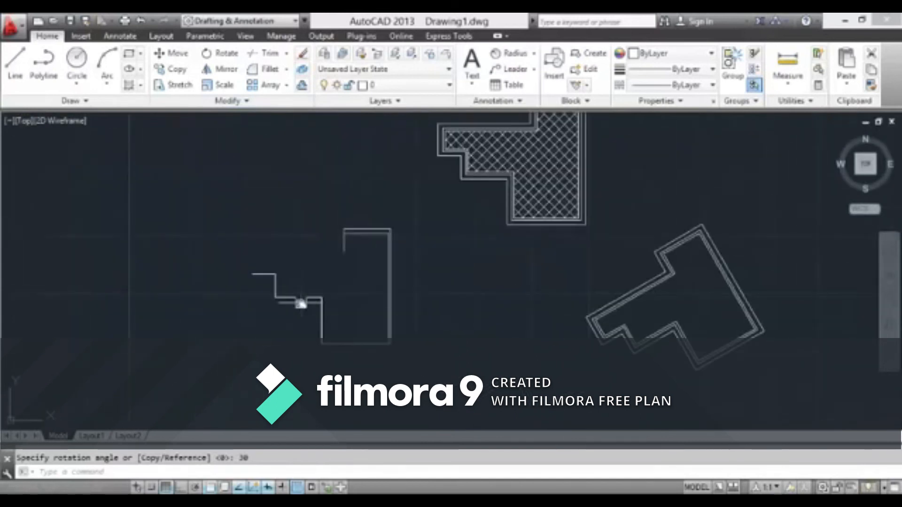
{"action": "scroll", "coordinate": [264, 306], "scroll_direction": "up", "scroll_amount": 4}
{"action": "scroll", "coordinate": [286, 298], "scroll_direction": "up", "scroll_amount": 2}
{"action": "scroll", "coordinate": [288, 291], "scroll_direction": "up", "scroll_amount": 2}
{"action": "scroll", "coordinate": [413, 268], "scroll_direction": "down", "scroll_amount": 8}
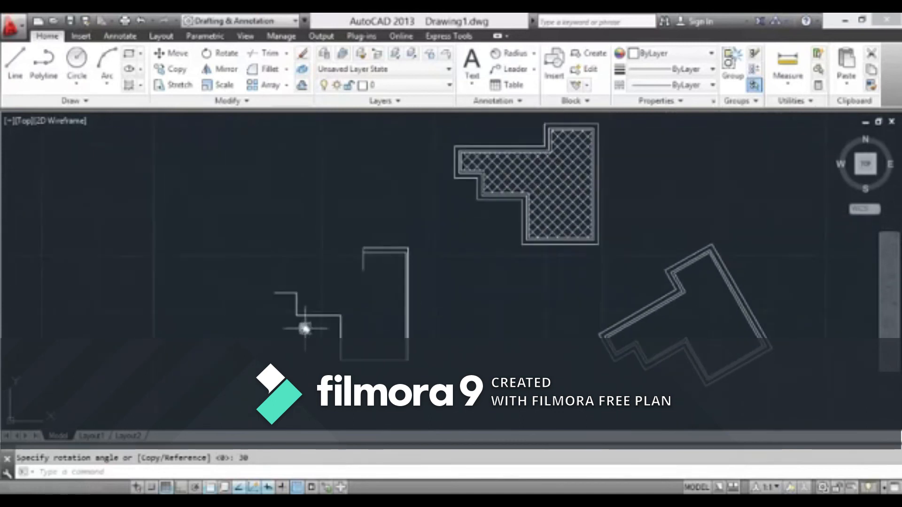
{"action": "scroll", "coordinate": [291, 318], "scroll_direction": "up", "scroll_amount": 5}
{"action": "middle_click_drag", "start_coordinate": [354, 272], "coordinate": [352, 329]}
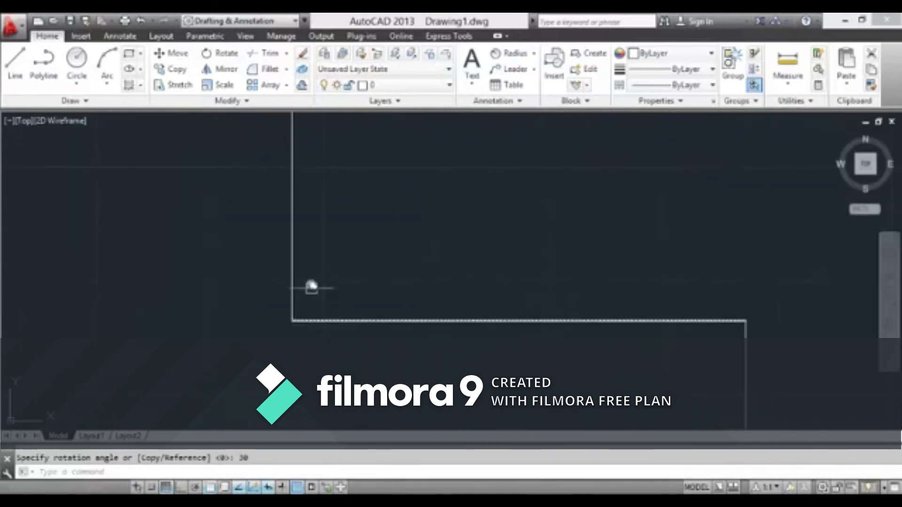
Examine the stepped outline's horizontal and vertical segments and the corners where they meet
{"action": "middle_click_drag", "start_coordinate": [394, 215], "coordinate": [355, 277]}
{"action": "scroll", "coordinate": [368, 247], "scroll_direction": "down", "scroll_amount": 3}
{"action": "scroll", "coordinate": [309, 292], "scroll_direction": "up", "scroll_amount": 2}
{"action": "scroll", "coordinate": [299, 310], "scroll_direction": "up", "scroll_amount": 1}
{"action": "scroll", "coordinate": [676, 400], "scroll_direction": "down", "scroll_amount": 2}
{"action": "middle_click_drag", "start_coordinate": [676, 400], "coordinate": [505, 344]}
{"action": "scroll", "coordinate": [504, 326], "scroll_direction": "up", "scroll_amount": 2}
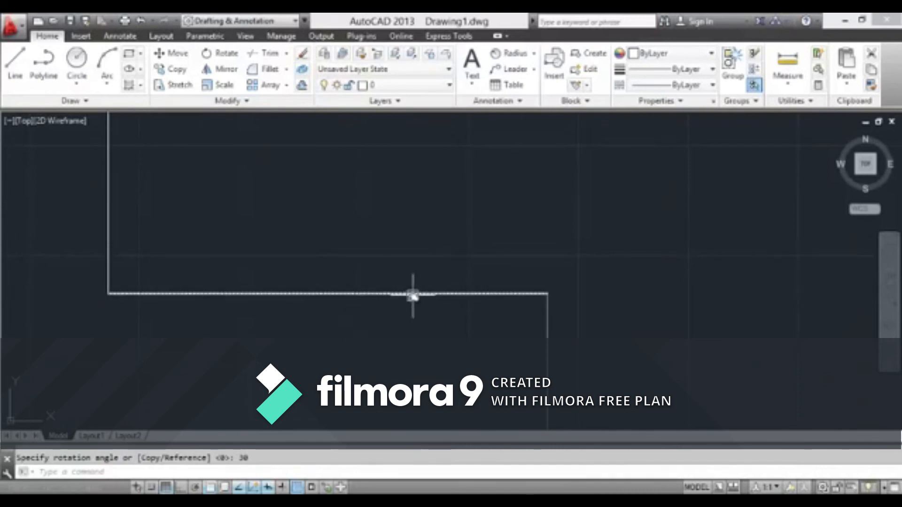
{"action": "scroll", "coordinate": [488, 310], "scroll_direction": "down", "scroll_amount": 3}
{"action": "middle_click_drag", "start_coordinate": [487, 316], "coordinate": [419, 252]}
{"action": "scroll", "coordinate": [419, 252], "scroll_direction": "up", "scroll_amount": 2}
{"action": "middle_click_drag", "start_coordinate": [373, 235], "coordinate": [377, 287]}
{"action": "scroll", "coordinate": [376, 287], "scroll_direction": "up", "scroll_amount": 2}
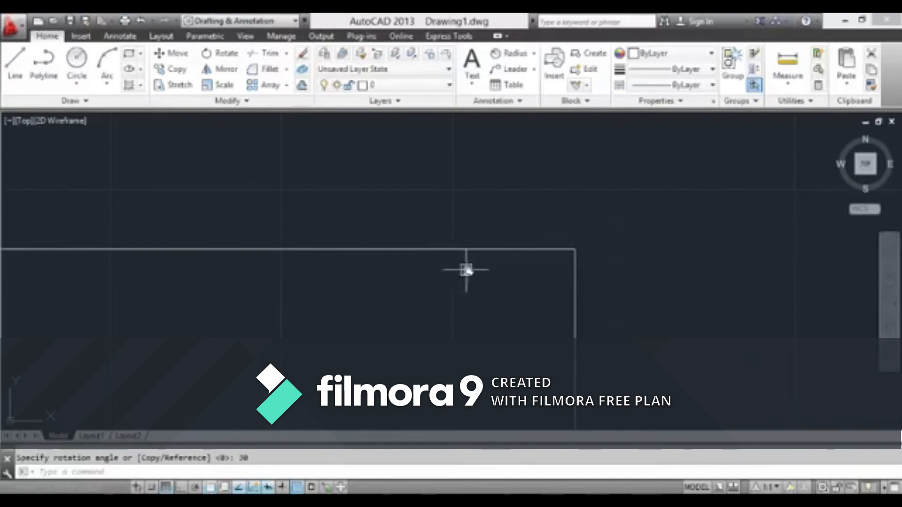
{"action": "middle_click_drag", "start_coordinate": [227, 256], "coordinate": [382, 264]}
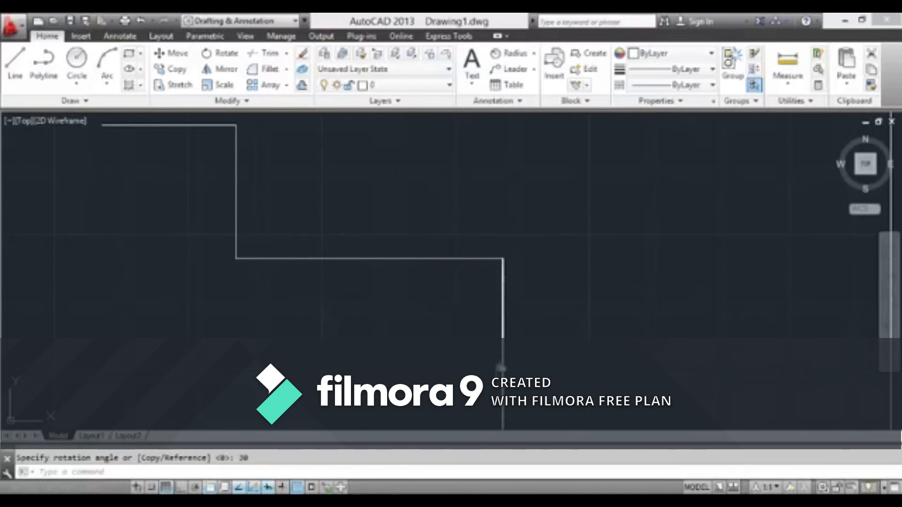
{"action": "scroll", "coordinate": [429, 302], "scroll_direction": "down", "scroll_amount": 3}
{"action": "scroll", "coordinate": [403, 332], "scroll_direction": "up", "scroll_amount": 3}
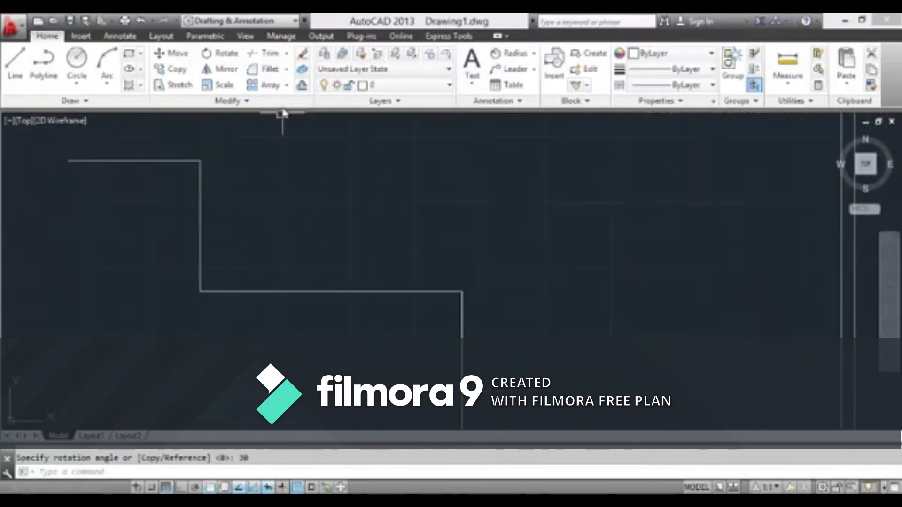
Dismiss the Internet Download Manager warning and fillet the stepped outline's outer corner, at the right end of its middle horizontal line, with radius 5
{"action": "left_click", "coordinate": [269, 74]}
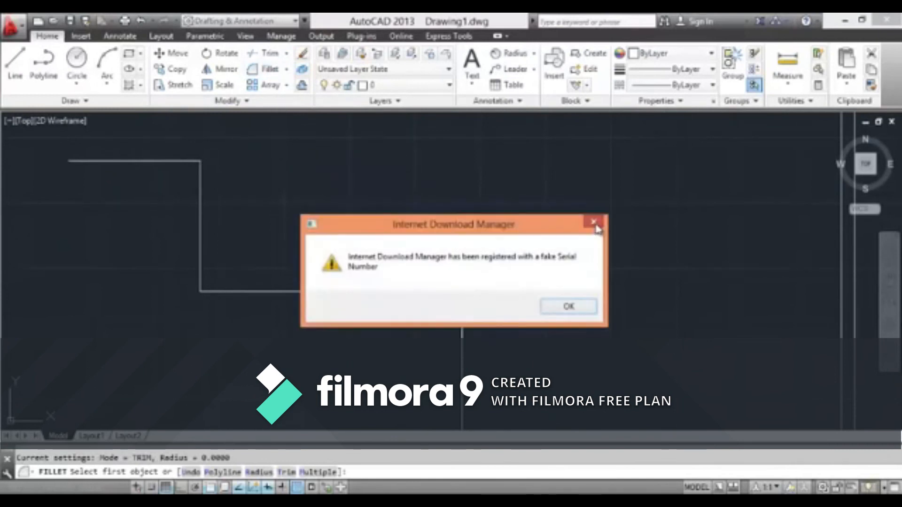
{"action": "left_click", "coordinate": [593, 223]}
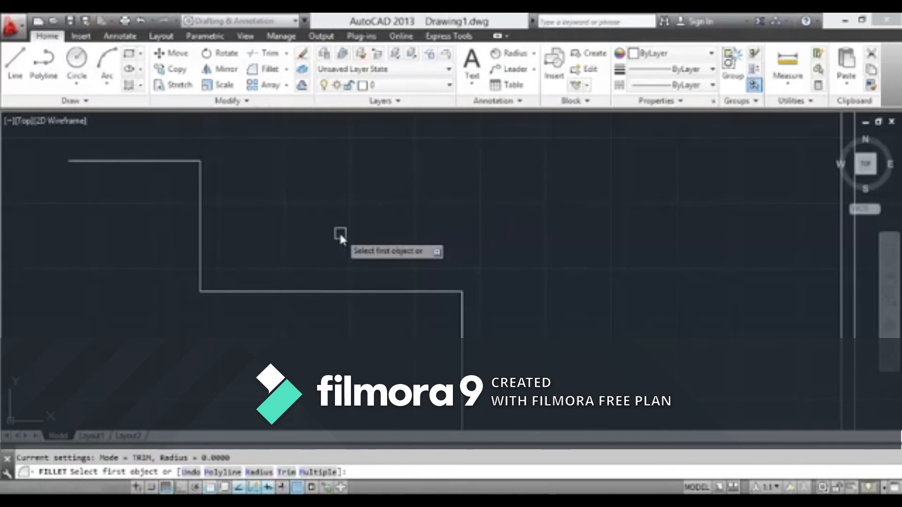
{"action": "type", "text": "r"}
{"action": "key", "text": "Return"}
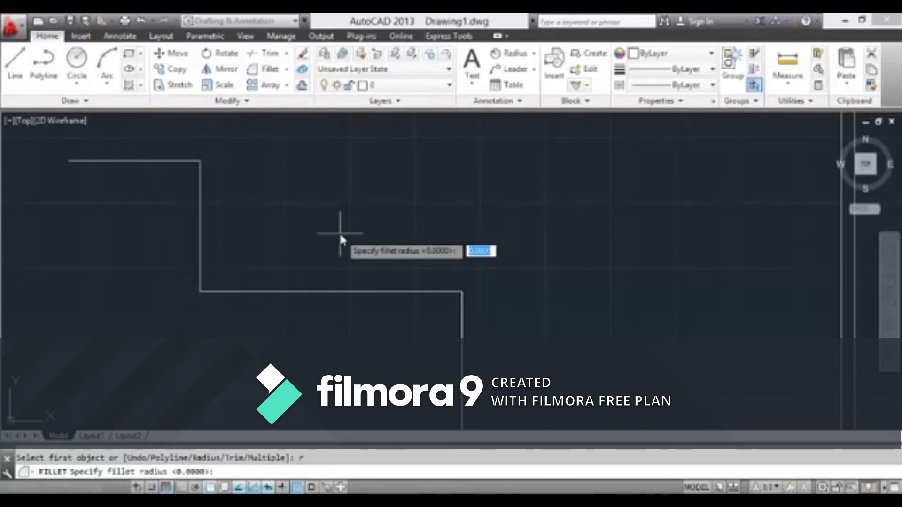
{"action": "type", "text": "2"}
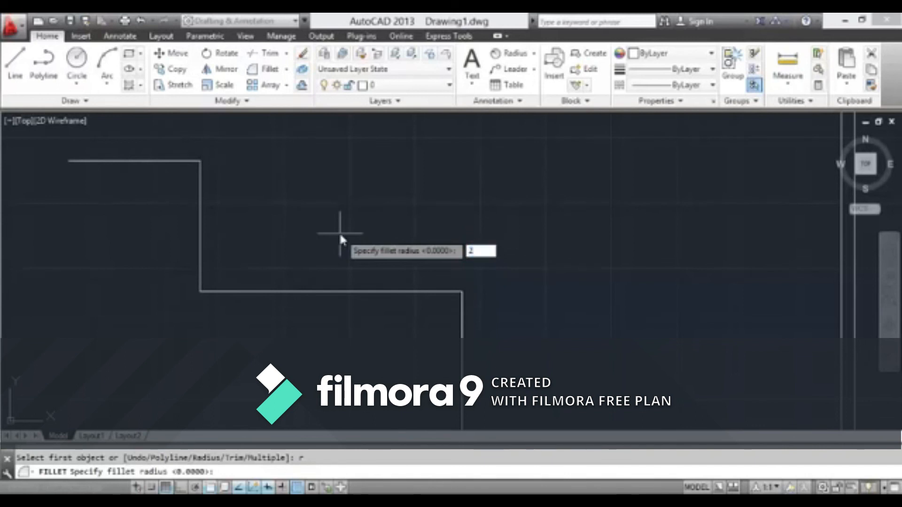
{"action": "key", "text": "BackSpace"}
{"action": "type", "text": "5"}
{"action": "key", "text": "Return"}
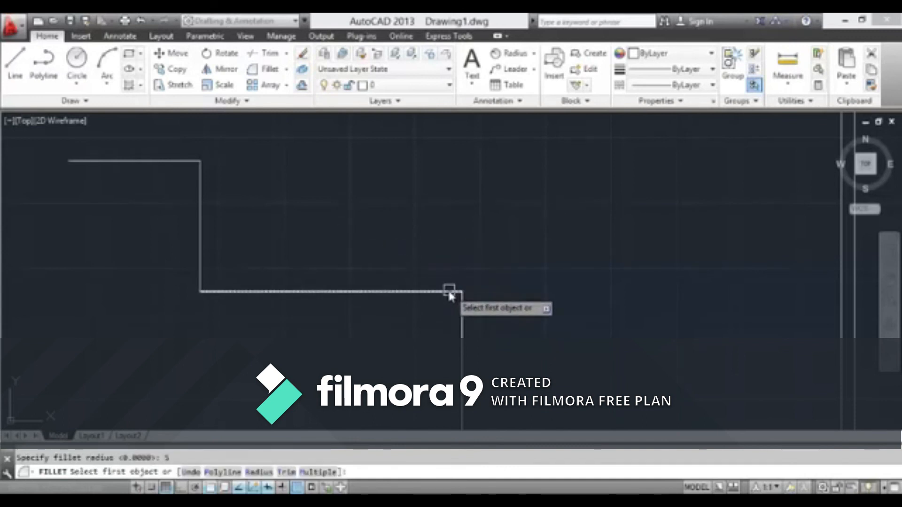
{"action": "left_click", "coordinate": [449, 291]}
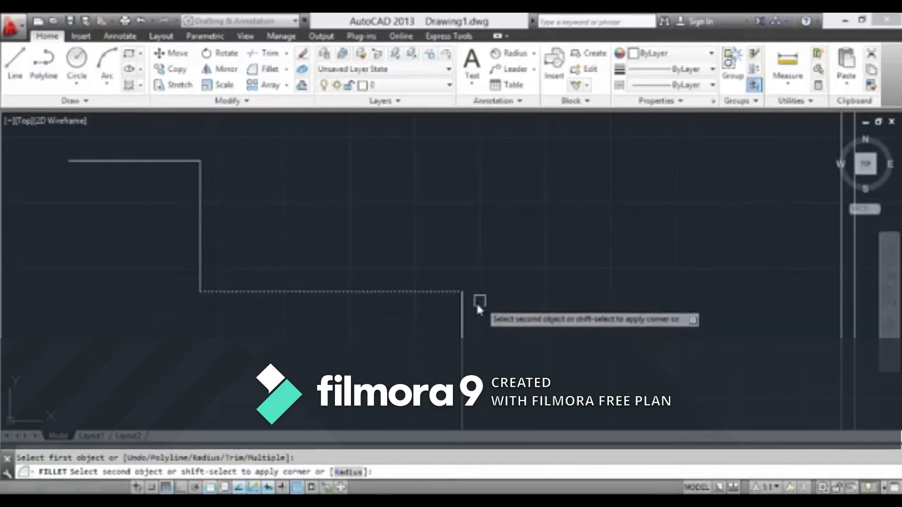
{"action": "left_click", "coordinate": [461, 307]}
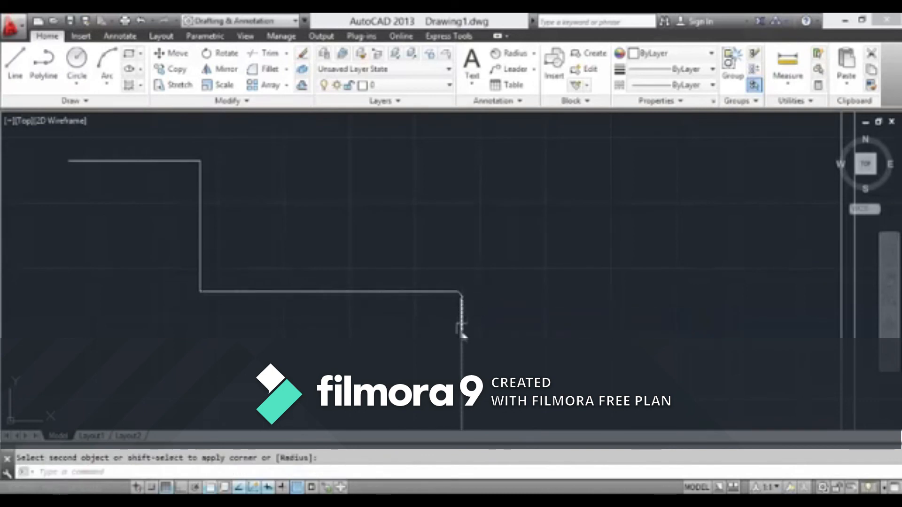
Inspect the new fillet arc up close, then the adjoining lines and the sharp inner corner of the stepped outline
{"action": "scroll", "coordinate": [455, 305], "scroll_direction": "up", "scroll_amount": 3}
{"action": "scroll", "coordinate": [475, 240], "scroll_direction": "up", "scroll_amount": 3}
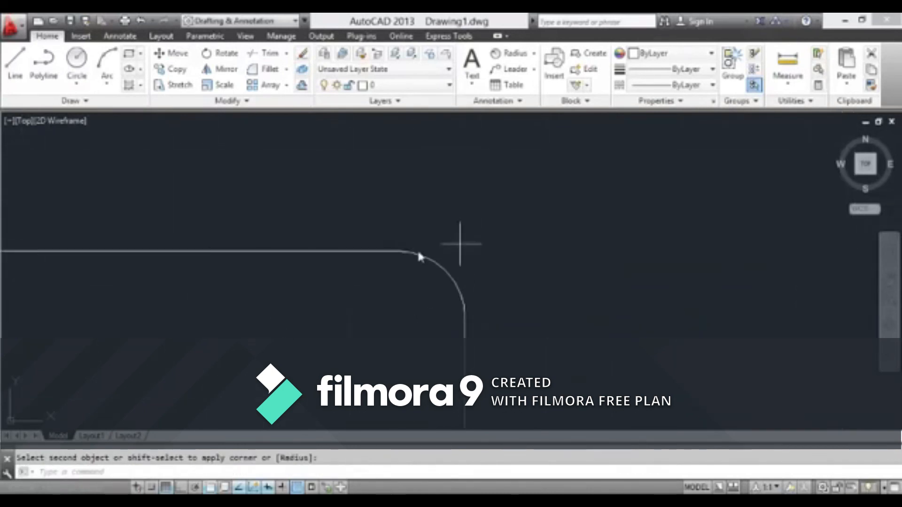
{"action": "left_click", "coordinate": [448, 280]}
{"action": "scroll", "coordinate": [517, 277], "scroll_direction": "down", "scroll_amount": 3}
{"action": "key", "text": "Escape"}
{"action": "scroll", "coordinate": [515, 292], "scroll_direction": "up", "scroll_amount": 2}
{"action": "scroll", "coordinate": [515, 292], "scroll_direction": "down", "scroll_amount": 3}
{"action": "scroll", "coordinate": [240, 310], "scroll_direction": "up", "scroll_amount": 2}
{"action": "scroll", "coordinate": [358, 294], "scroll_direction": "up", "scroll_amount": 3}
{"action": "scroll", "coordinate": [361, 295], "scroll_direction": "down", "scroll_amount": 4}
{"action": "scroll", "coordinate": [423, 296], "scroll_direction": "up", "scroll_amount": 5}
{"action": "scroll", "coordinate": [286, 290], "scroll_direction": "up", "scroll_amount": 2}
{"action": "scroll", "coordinate": [360, 283], "scroll_direction": "down", "scroll_amount": 4}
{"action": "scroll", "coordinate": [510, 308], "scroll_direction": "down", "scroll_amount": 4}
{"action": "scroll", "coordinate": [505, 309], "scroll_direction": "up", "scroll_amount": 4}
{"action": "middle_click_drag", "start_coordinate": [332, 224], "coordinate": [373, 308]}
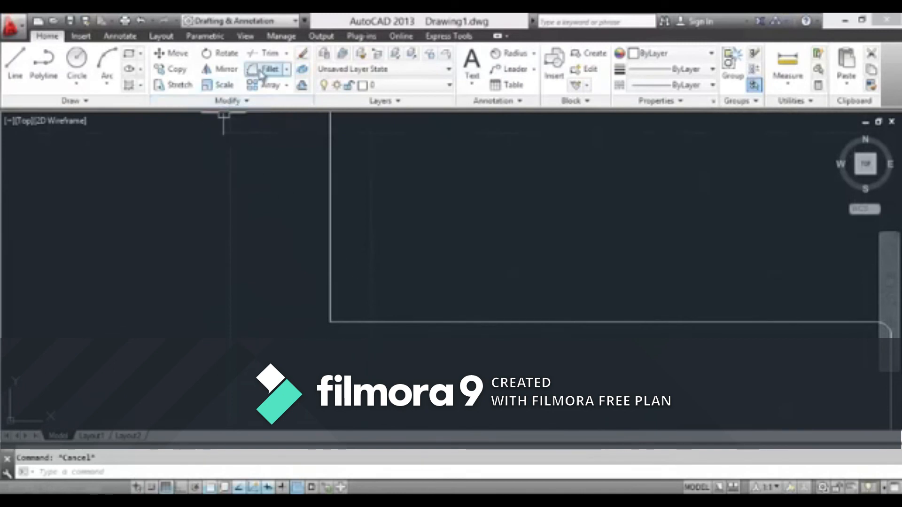
Fillet the stepped outline's inner corner, between the short vertical line and the middle horizontal line, with radius 20
{"action": "left_click", "coordinate": [263, 70]}
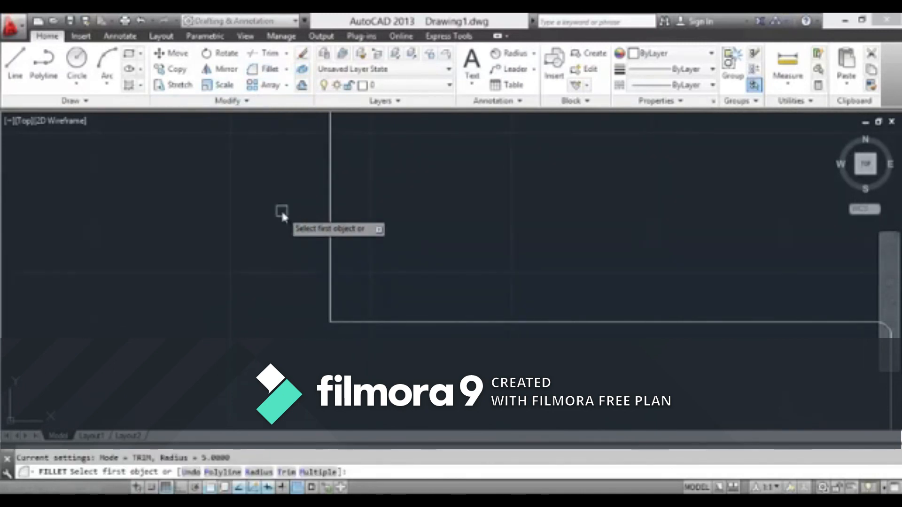
{"action": "type", "text": "r"}
{"action": "key", "text": "Return"}
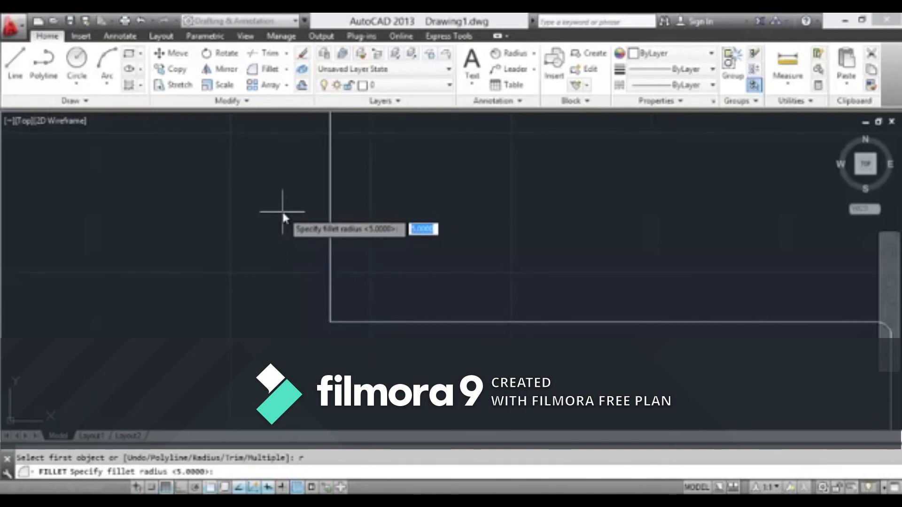
{"action": "type", "text": "20"}
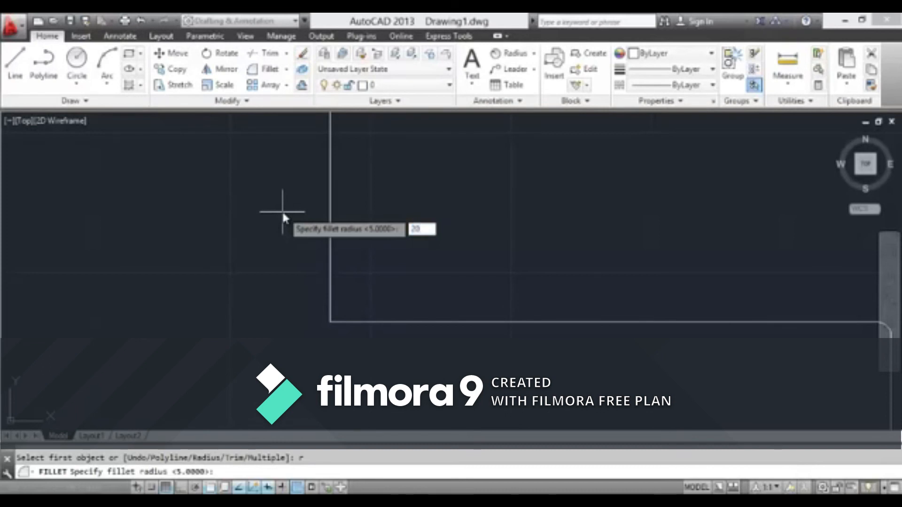
{"action": "key", "text": "Return"}
{"action": "scroll", "coordinate": [305, 216], "scroll_direction": "down", "scroll_amount": 3}
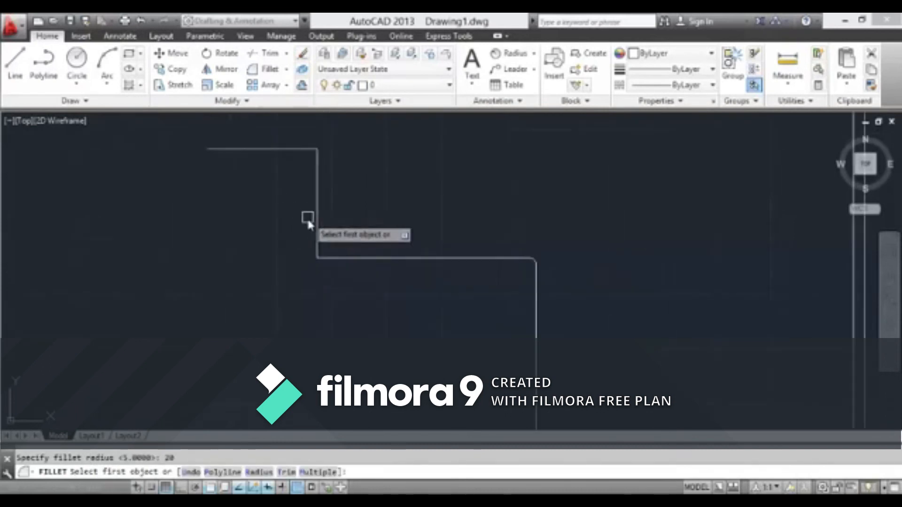
{"action": "left_click", "coordinate": [315, 226]}
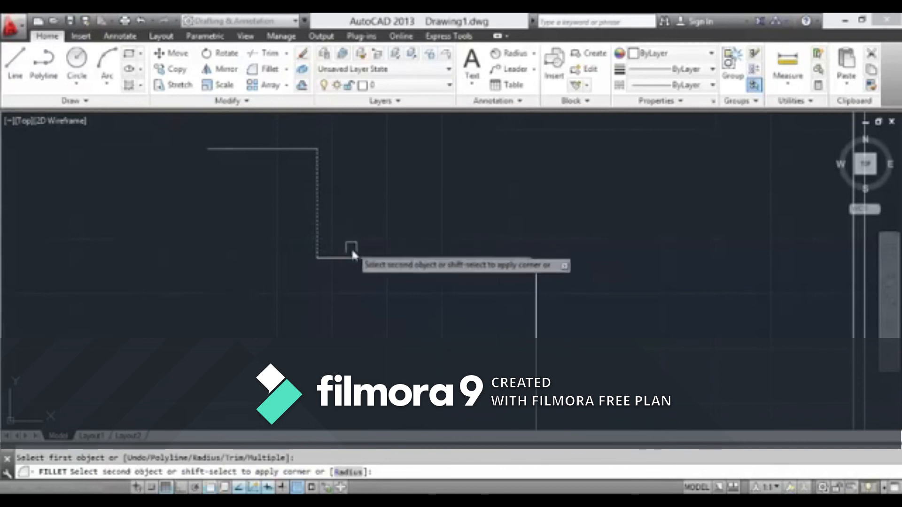
{"action": "left_click", "coordinate": [355, 259]}
{"action": "scroll", "coordinate": [336, 258], "scroll_direction": "up", "scroll_amount": 5}
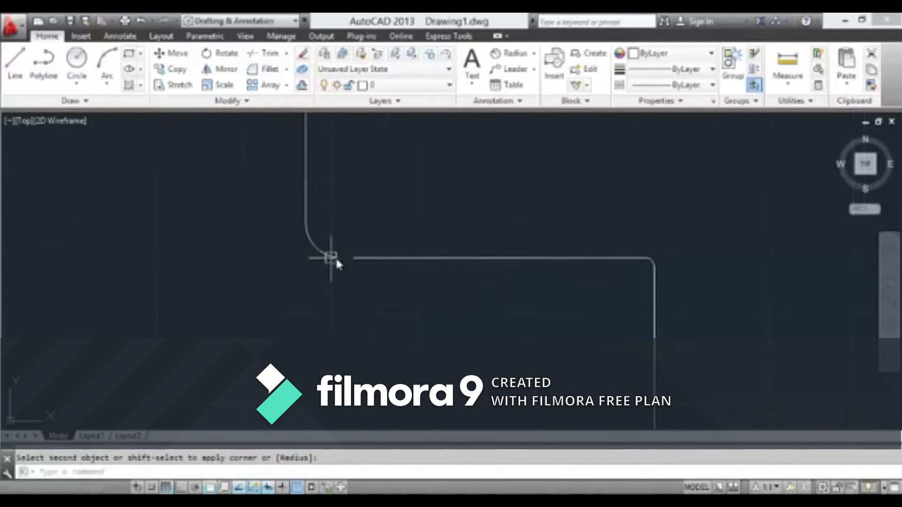
{"action": "scroll", "coordinate": [324, 246], "scroll_direction": "down", "scroll_amount": 5}
{"action": "scroll", "coordinate": [402, 242], "scroll_direction": "down", "scroll_amount": 3}
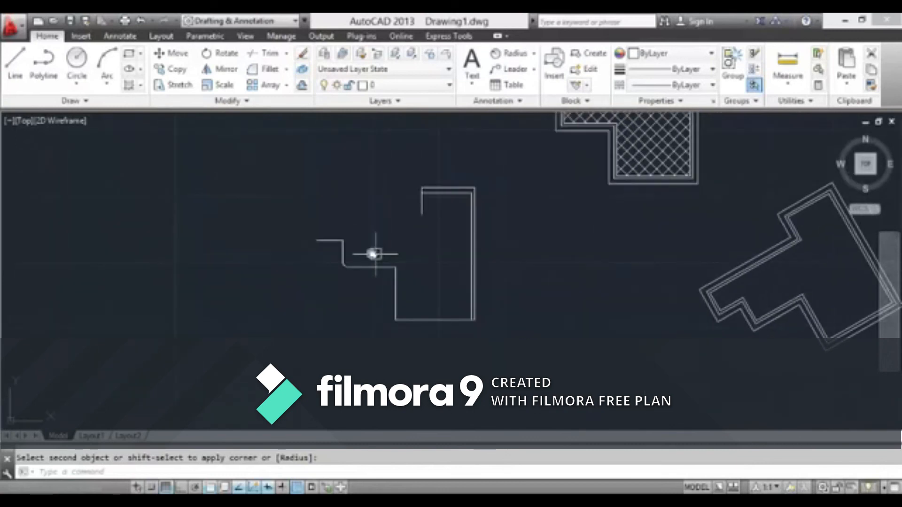